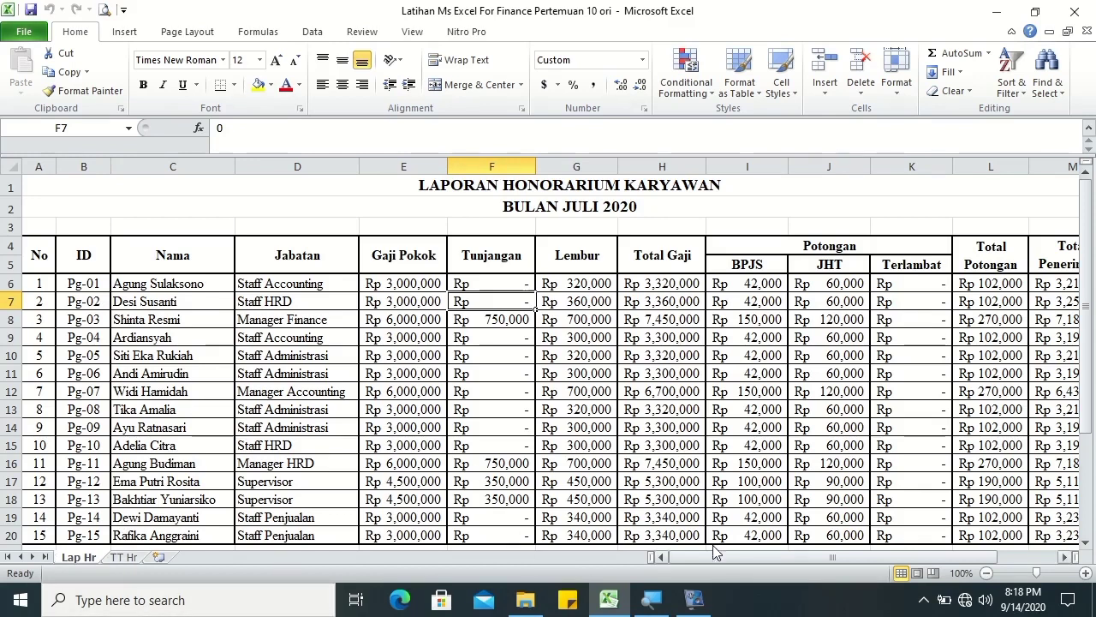
Add Print Preview and Print to the Quick Access Toolbar and preview the salary report
{"action": "left_click_drag", "start_coordinate": [1091, 397], "coordinate": [1090, 416]}
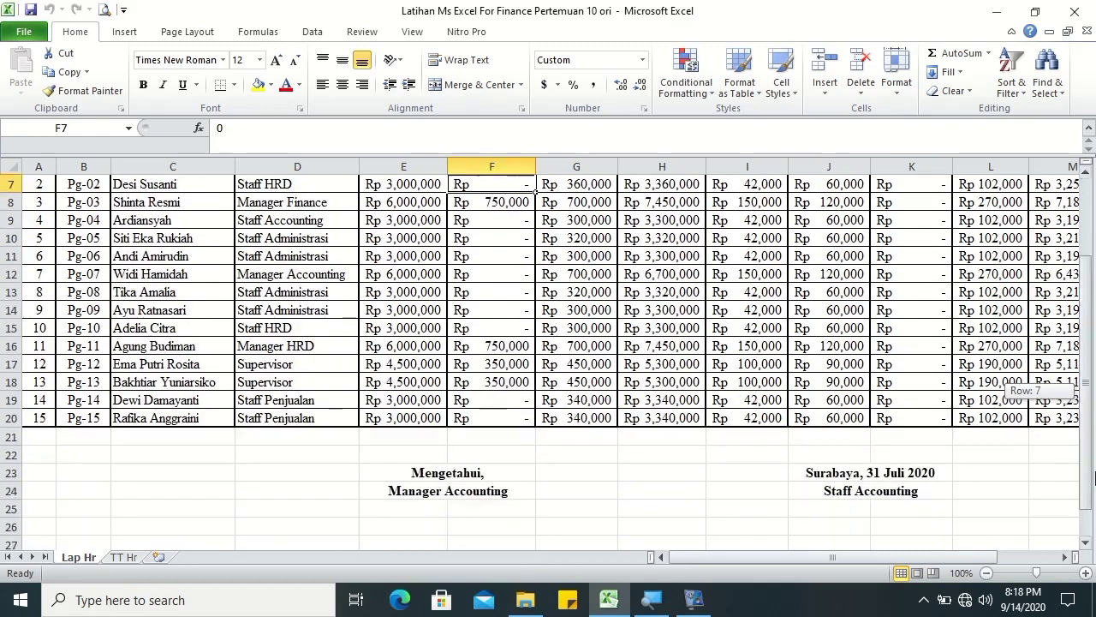
{"action": "left_click_drag", "start_coordinate": [985, 557], "coordinate": [1060, 561]}
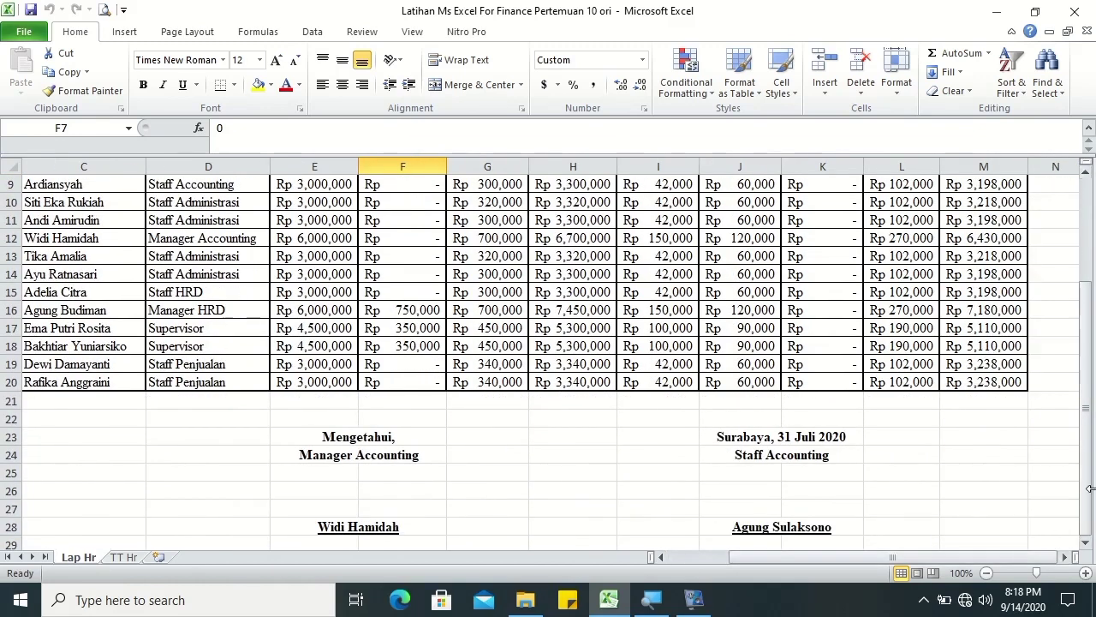
{"action": "left_click_drag", "start_coordinate": [1090, 484], "coordinate": [1089, 385]}
{"action": "left_click_drag", "start_coordinate": [993, 558], "coordinate": [932, 558]}
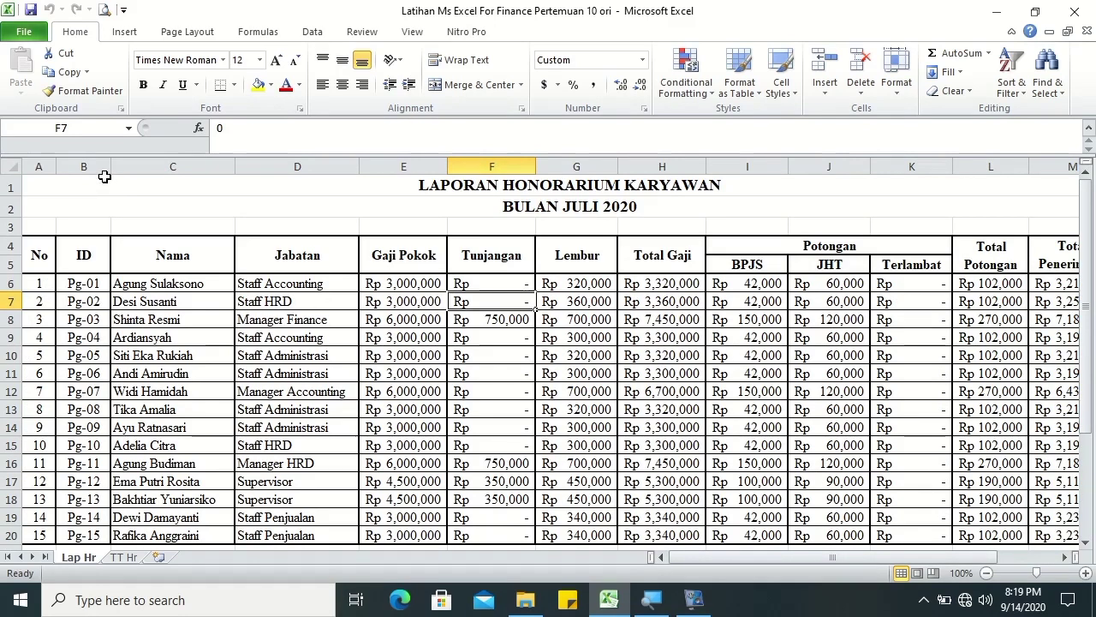
{"action": "left_click", "coordinate": [123, 10]}
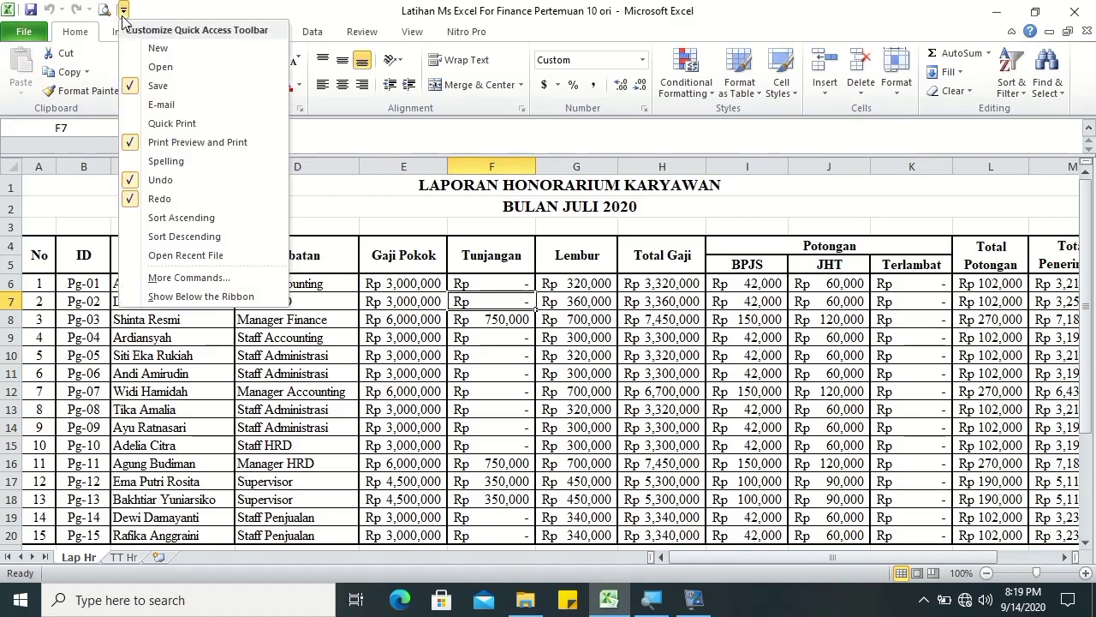
{"action": "left_click", "coordinate": [132, 144]}
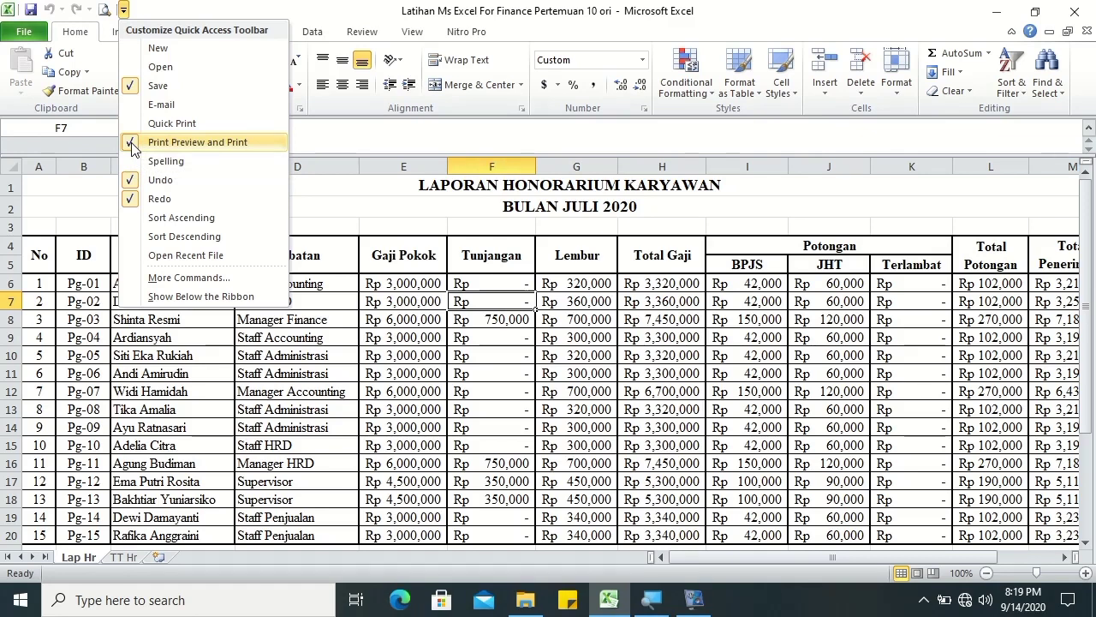
{"action": "left_click", "coordinate": [295, 201]}
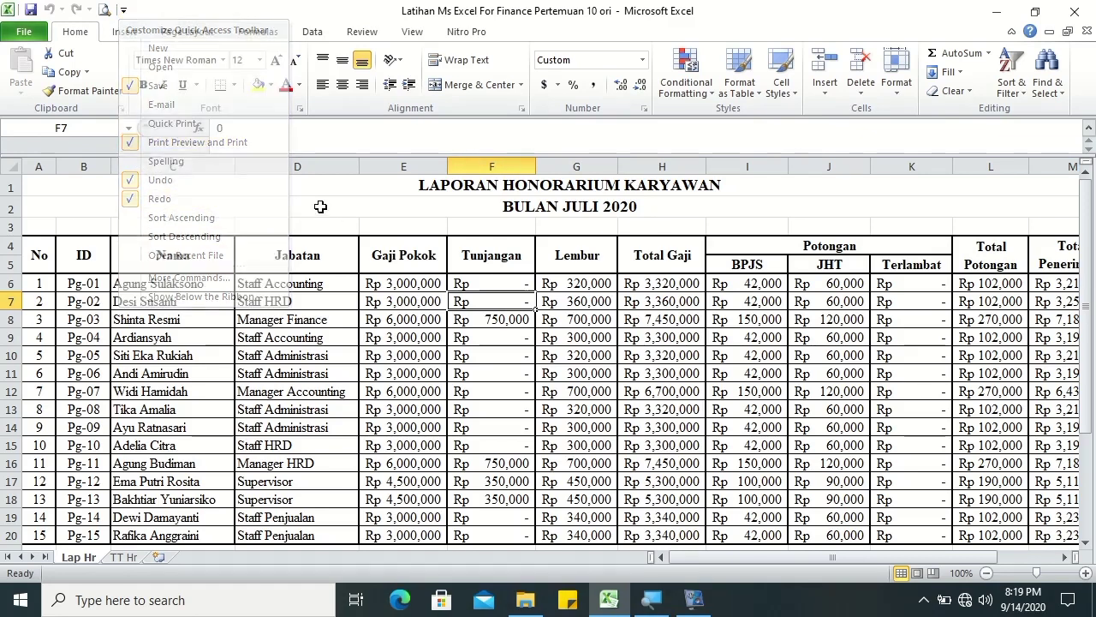
{"action": "left_click", "coordinate": [105, 11]}
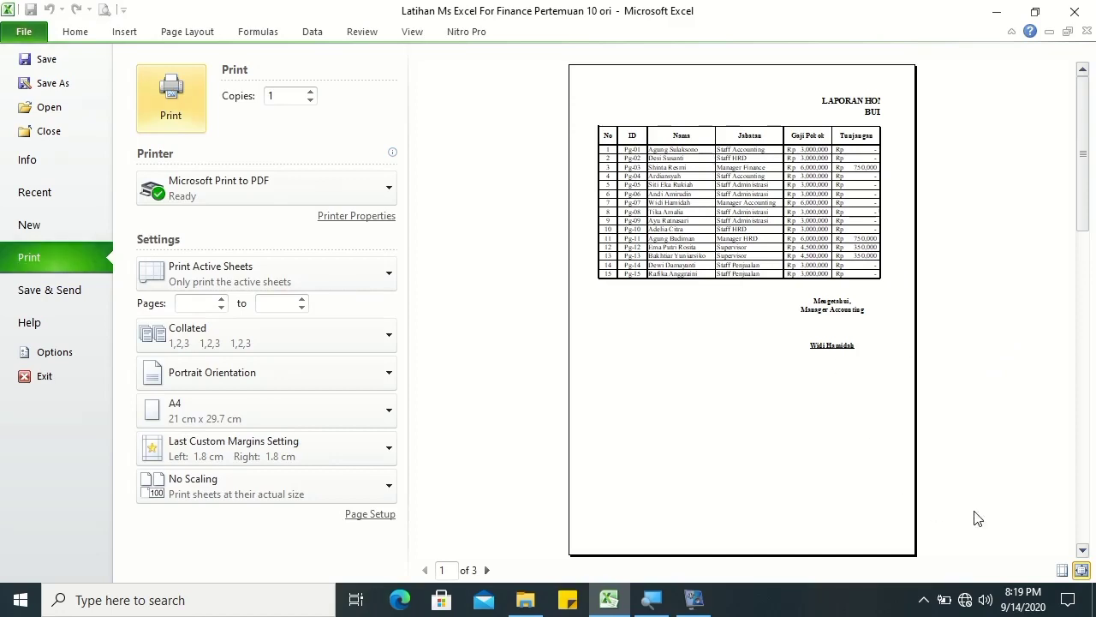
Check the three A4 portrait preview pages with margins shown, then go back to the worksheet
{"action": "scroll", "coordinate": [1089, 435], "scroll_direction": "down", "scroll_amount": 1}
{"action": "scroll", "coordinate": [1088, 441], "scroll_direction": "down", "scroll_amount": 1}
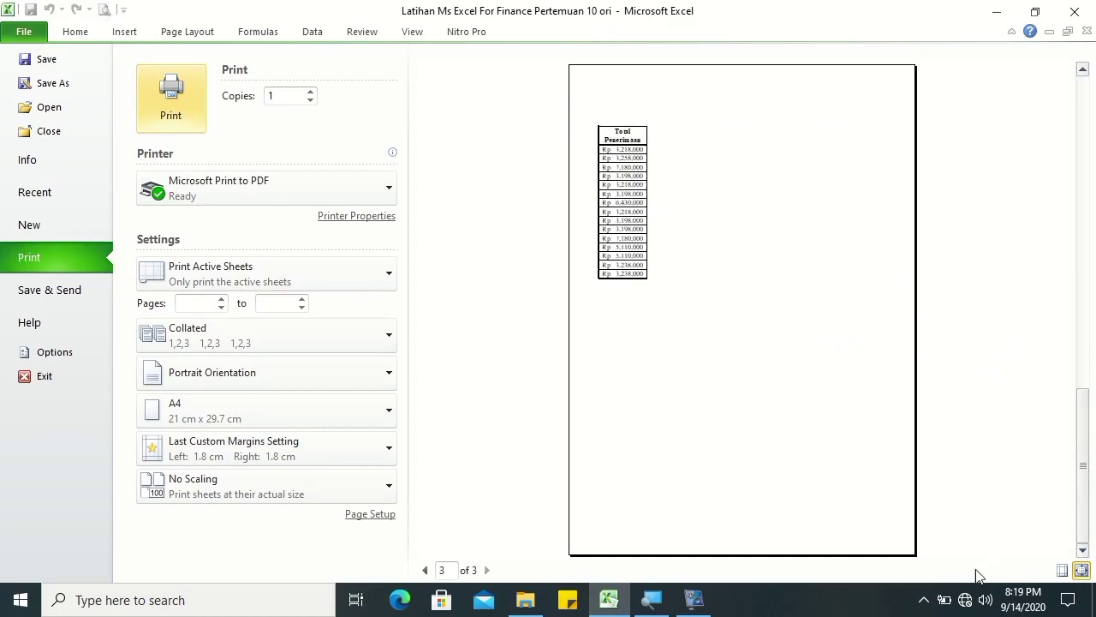
{"action": "left_click", "coordinate": [1062, 571]}
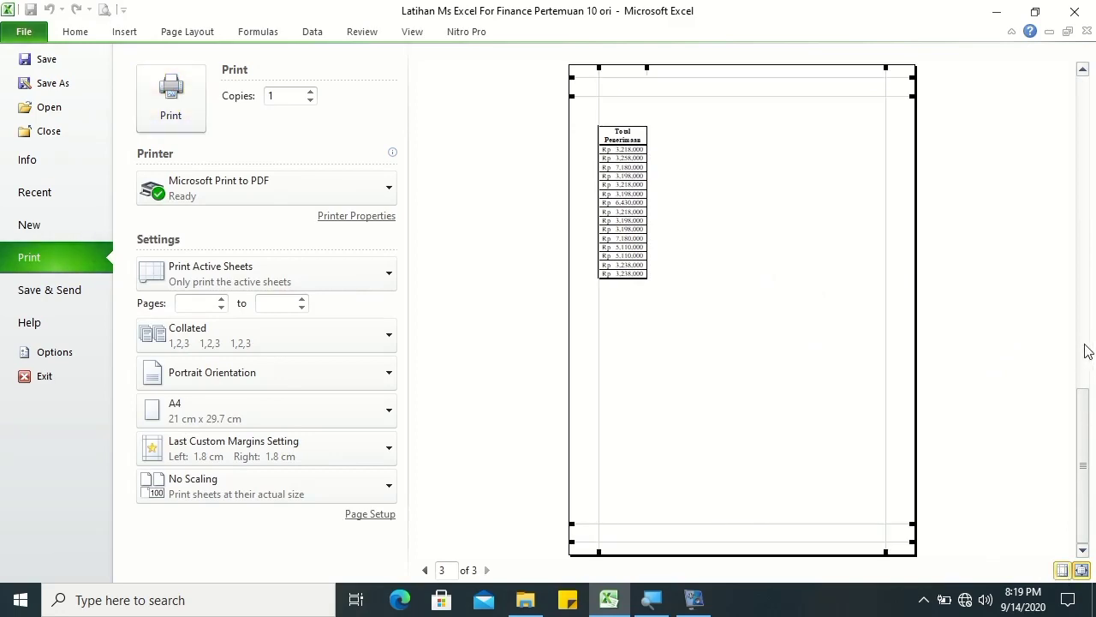
{"action": "scroll", "coordinate": [1089, 214], "scroll_direction": "up", "scroll_amount": 1}
{"action": "scroll", "coordinate": [1082, 163], "scroll_direction": "up", "scroll_amount": 1}
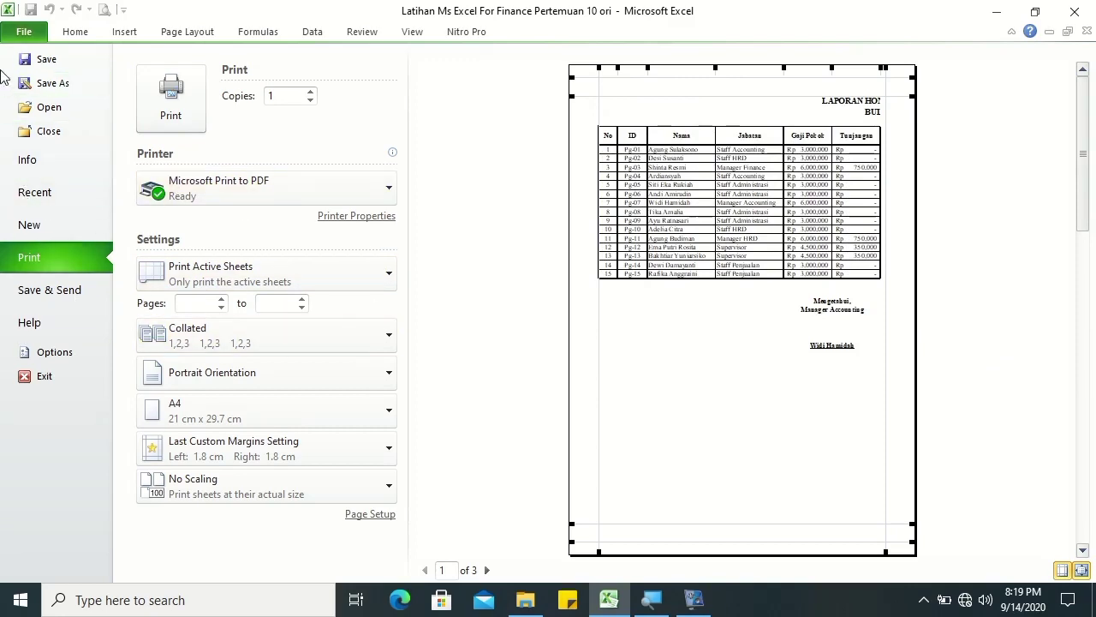
{"action": "left_click", "coordinate": [75, 32]}
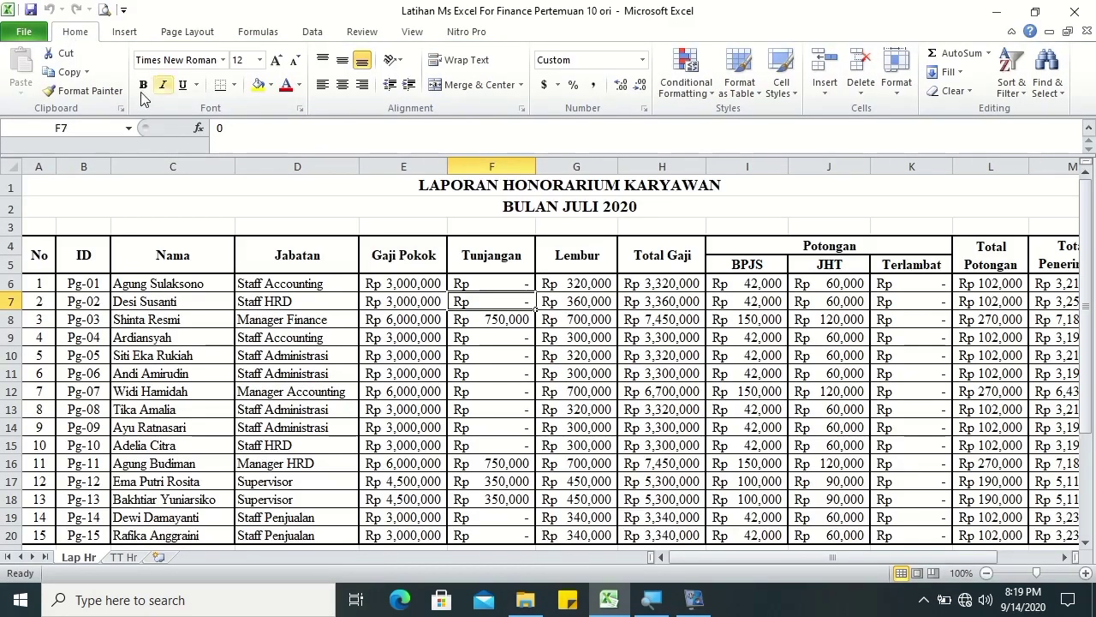
Look through the Page Layout Orientation, Size and Print Area options without changing anything
{"action": "left_click", "coordinate": [187, 32]}
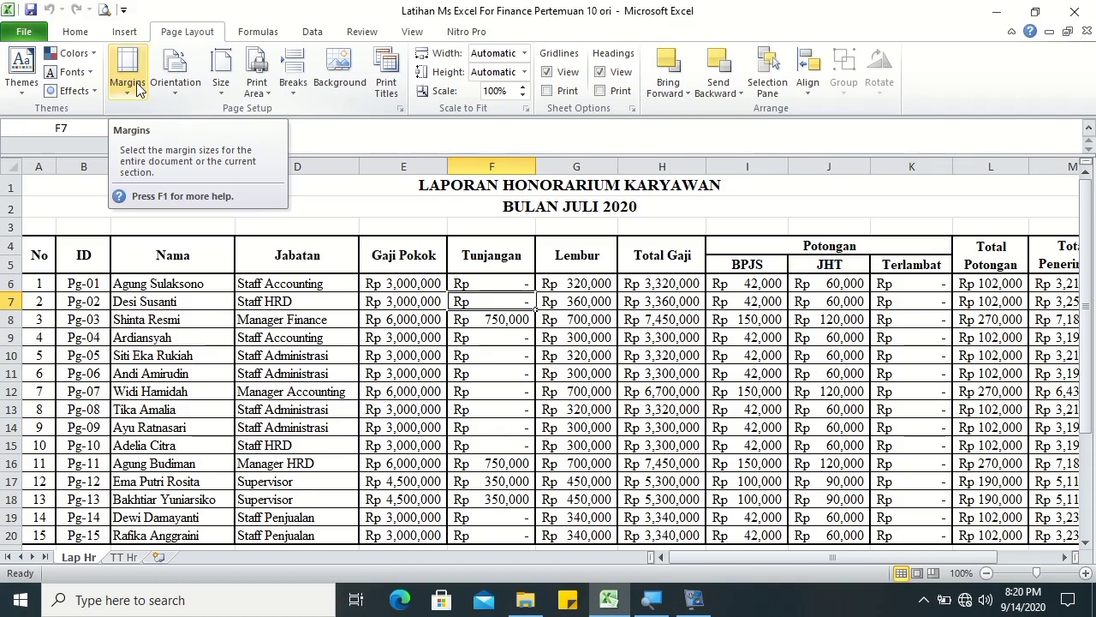
{"action": "left_click", "coordinate": [171, 85]}
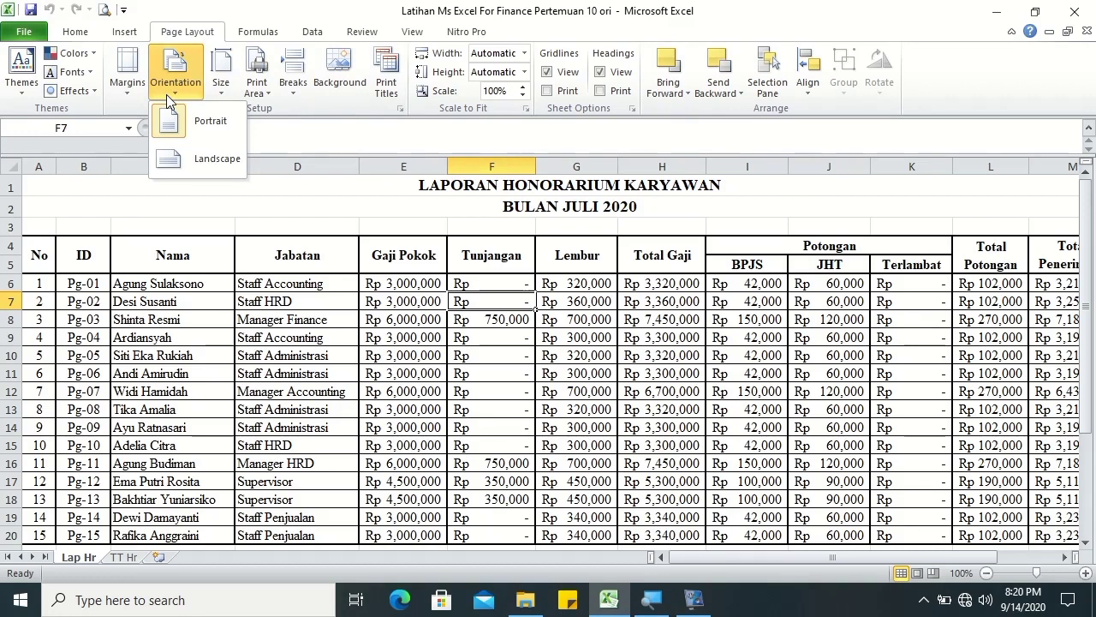
{"action": "left_click", "coordinate": [220, 85]}
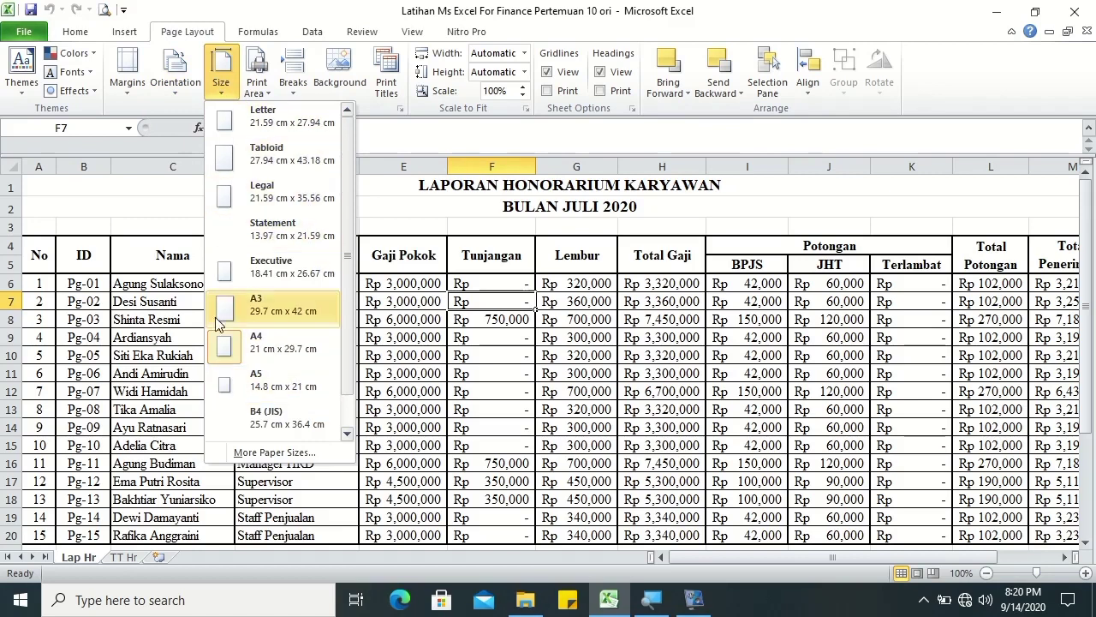
{"action": "left_click", "coordinate": [258, 97]}
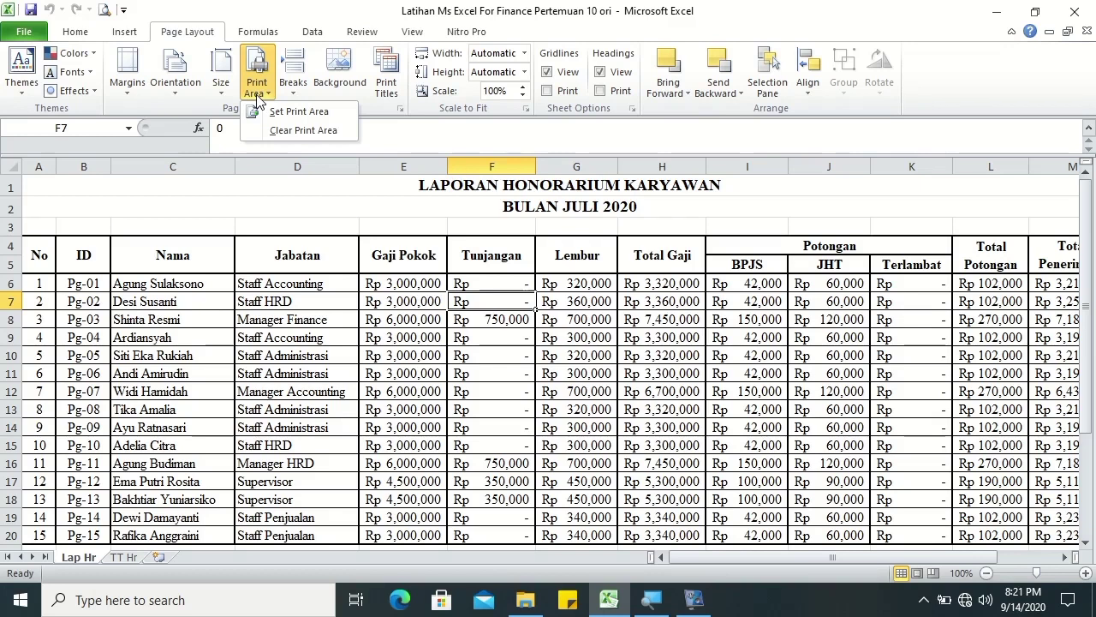
{"action": "left_click", "coordinate": [370, 153]}
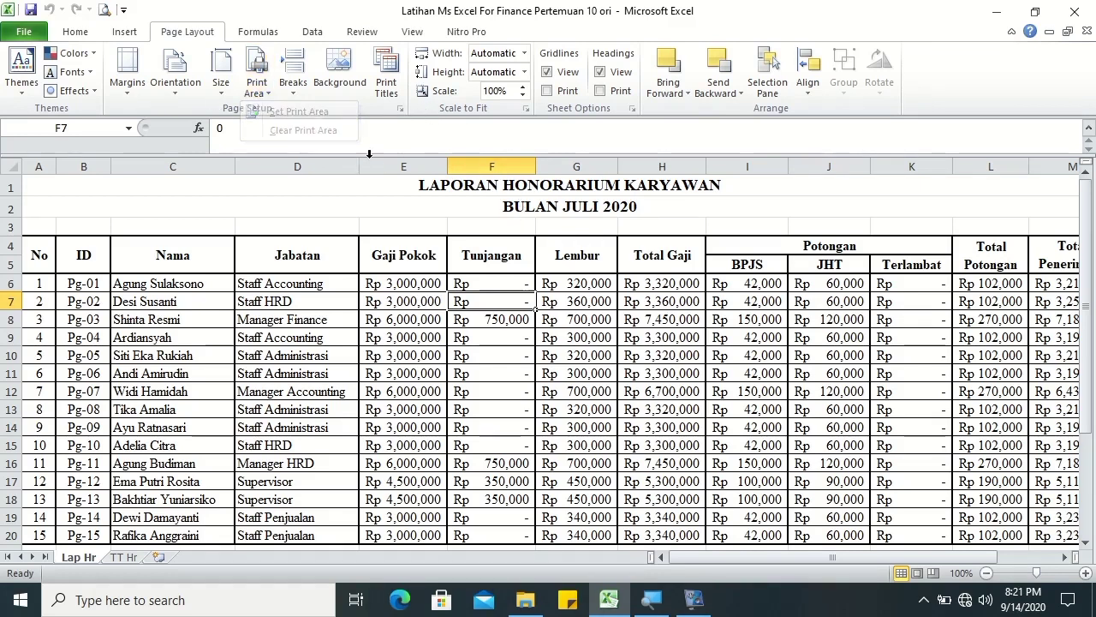
In Page Setup, keep the paper size at A4 and view the margin settings
{"action": "left_click", "coordinate": [399, 110]}
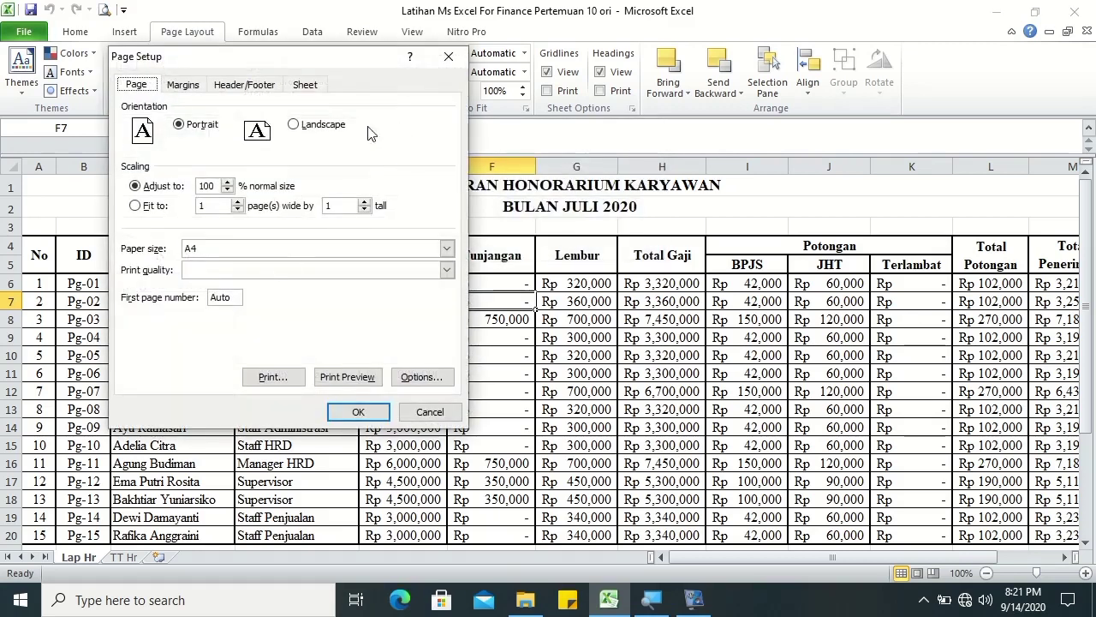
{"action": "left_click_drag", "start_coordinate": [281, 54], "coordinate": [512, 82]}
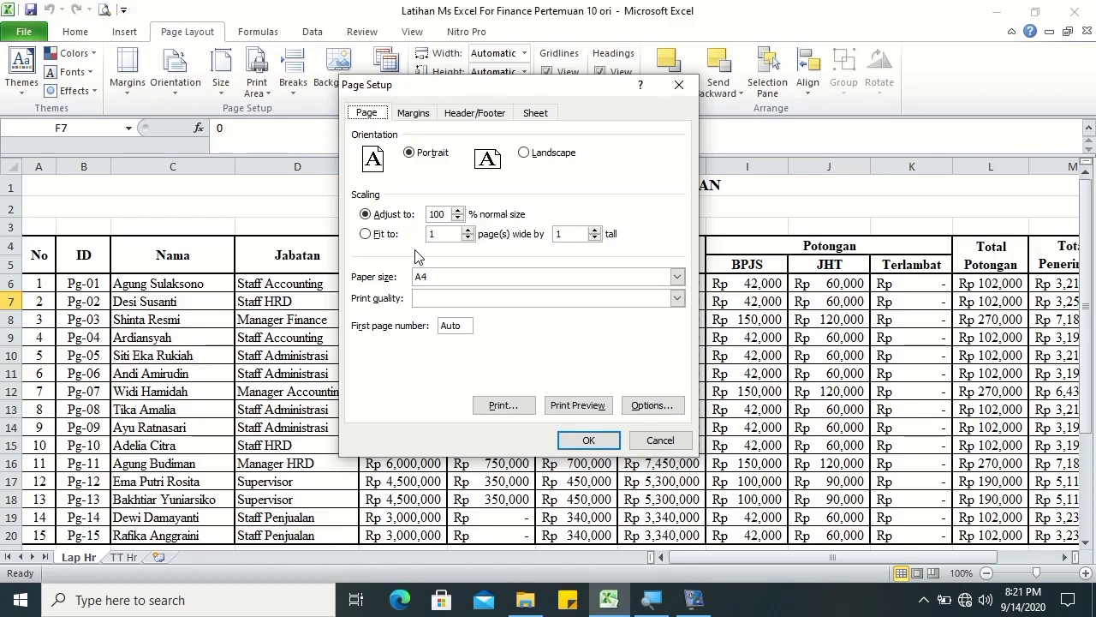
{"action": "left_click", "coordinate": [526, 281]}
{"action": "left_click", "coordinate": [526, 281]}
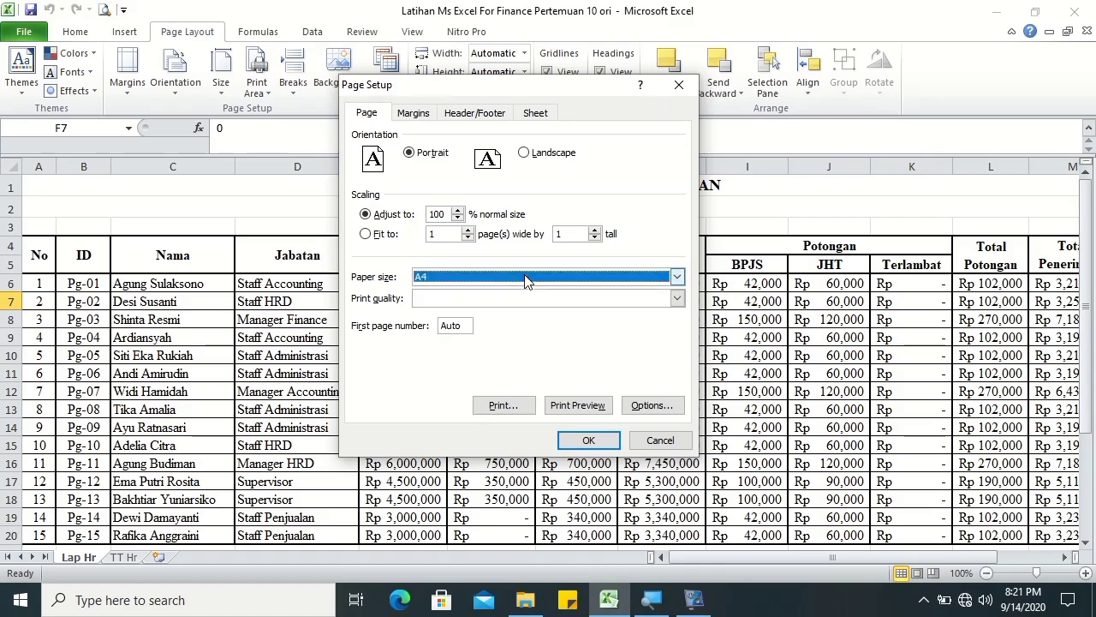
{"action": "left_click", "coordinate": [412, 113]}
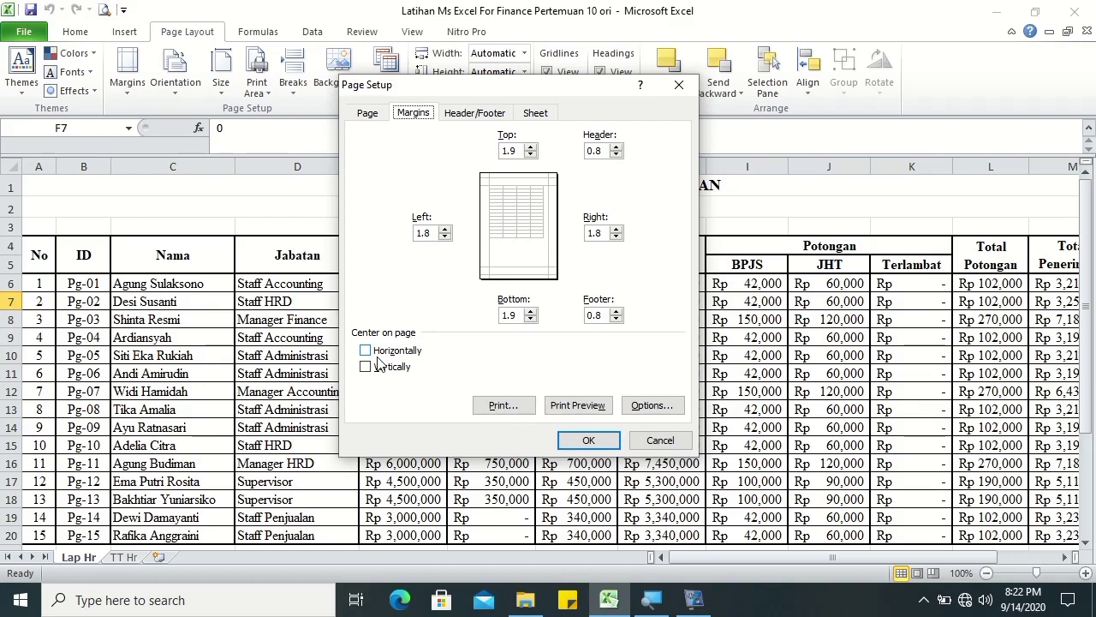
Centre the report horizontally on the page, leaving vertical centring off
{"action": "left_click", "coordinate": [376, 353]}
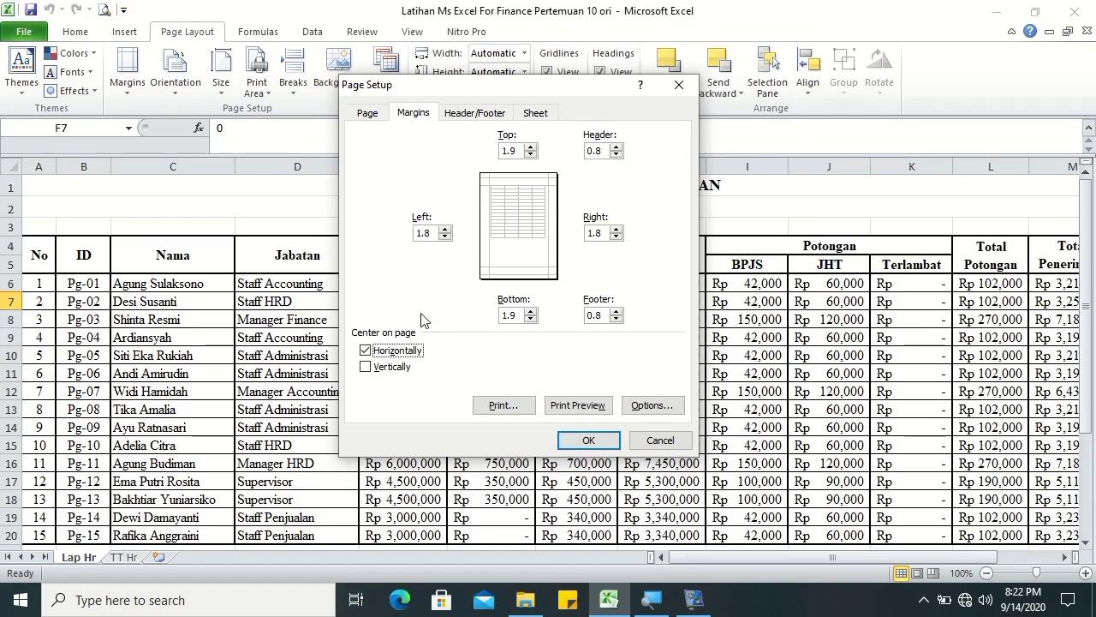
{"action": "left_click", "coordinate": [380, 352]}
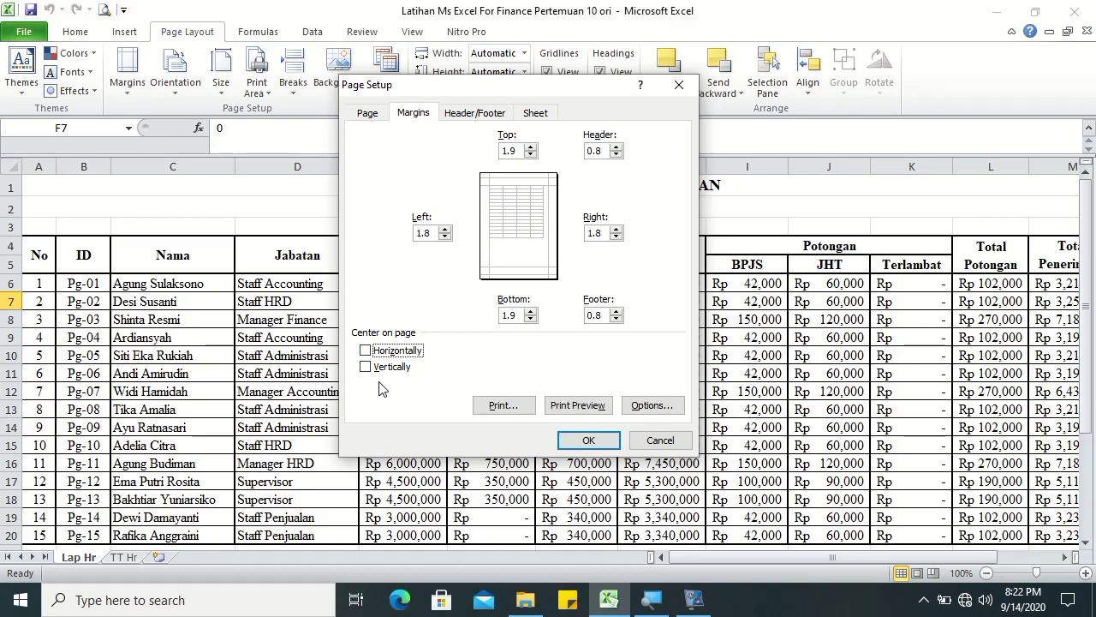
{"action": "left_click", "coordinate": [385, 368]}
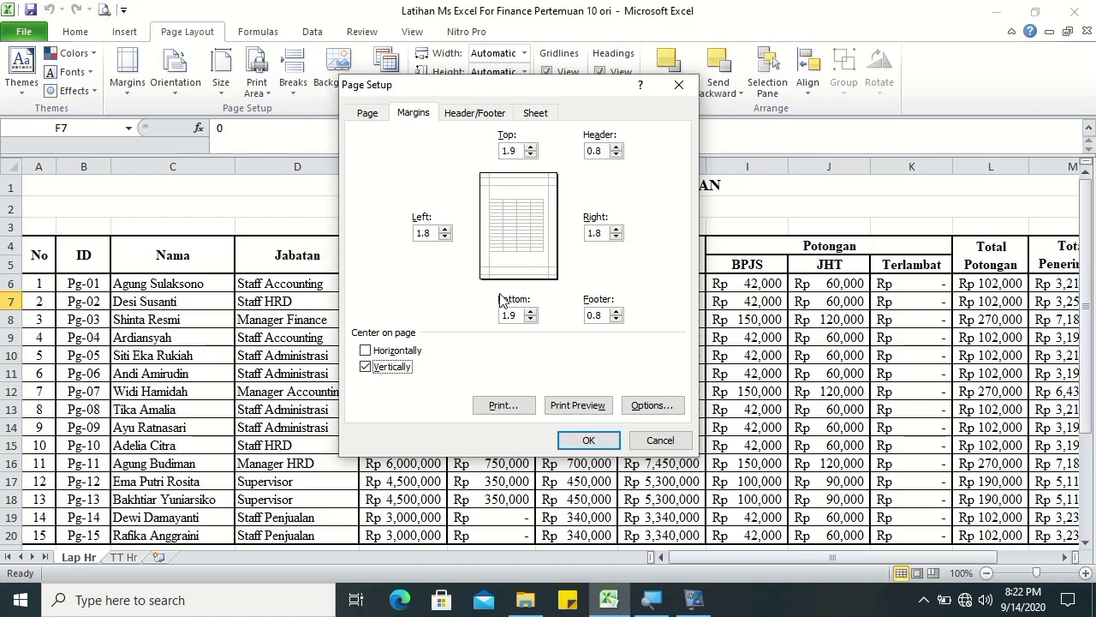
{"action": "left_click", "coordinate": [367, 367]}
{"action": "left_click", "coordinate": [366, 350]}
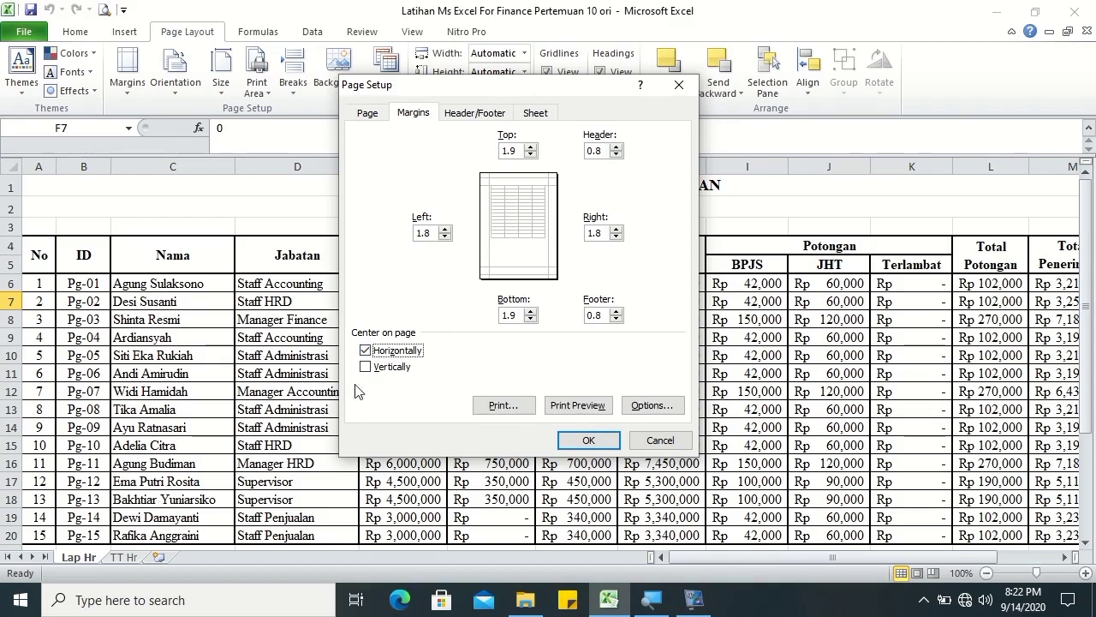
{"action": "left_click", "coordinate": [471, 113]}
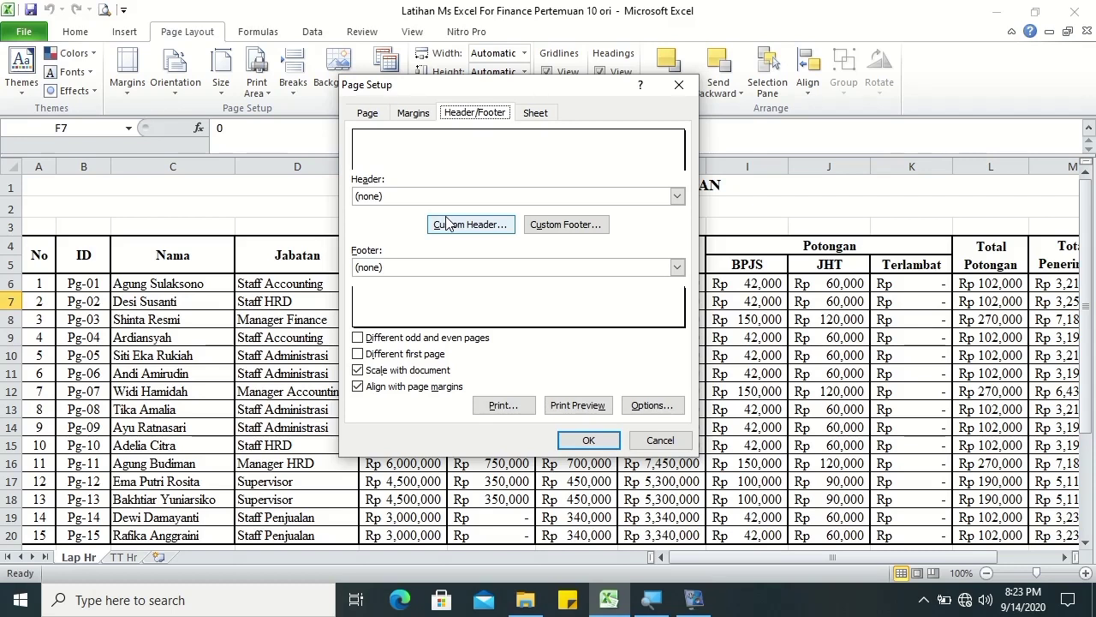
Type LATIHAN into the centre section of a custom header
{"action": "left_click", "coordinate": [445, 226]}
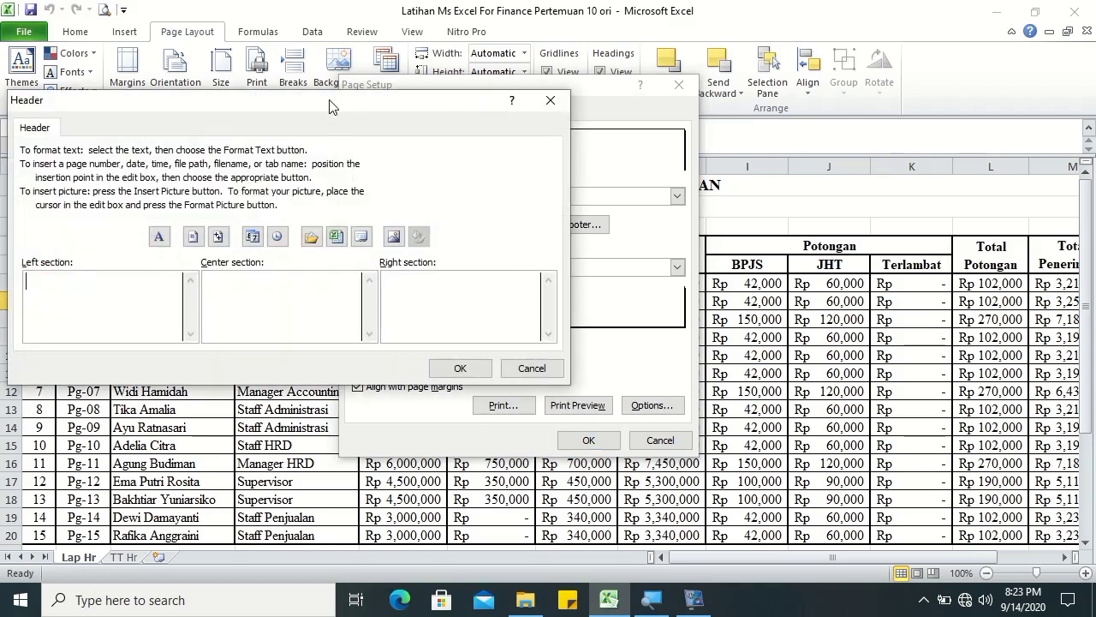
{"action": "left_click_drag", "start_coordinate": [333, 107], "coordinate": [579, 119]}
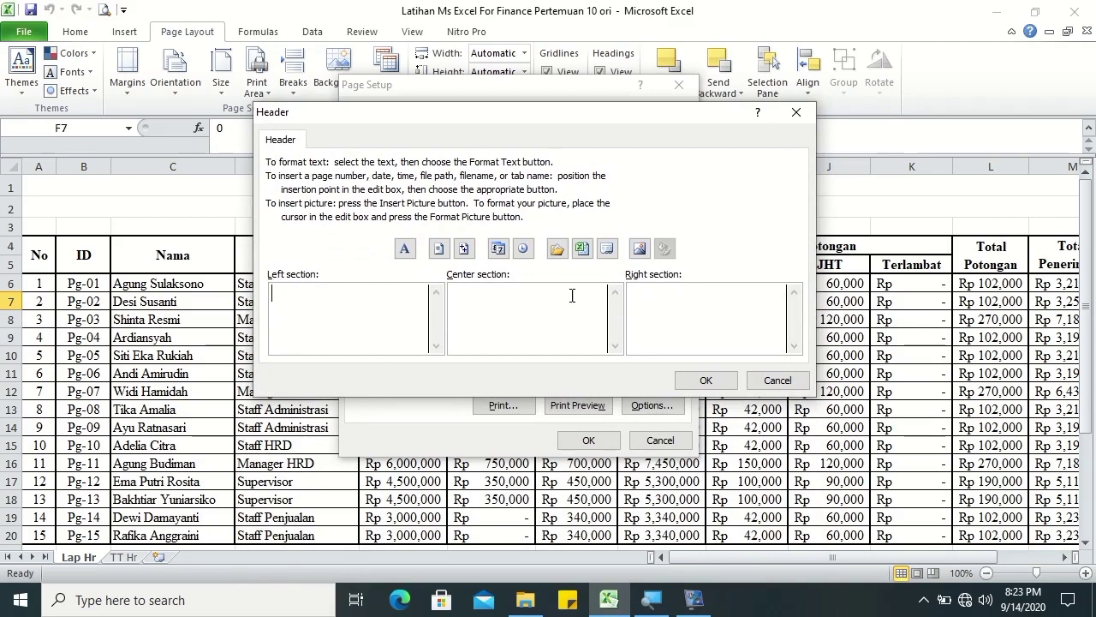
{"action": "left_click", "coordinate": [543, 309]}
{"action": "type", "text": "LA"}
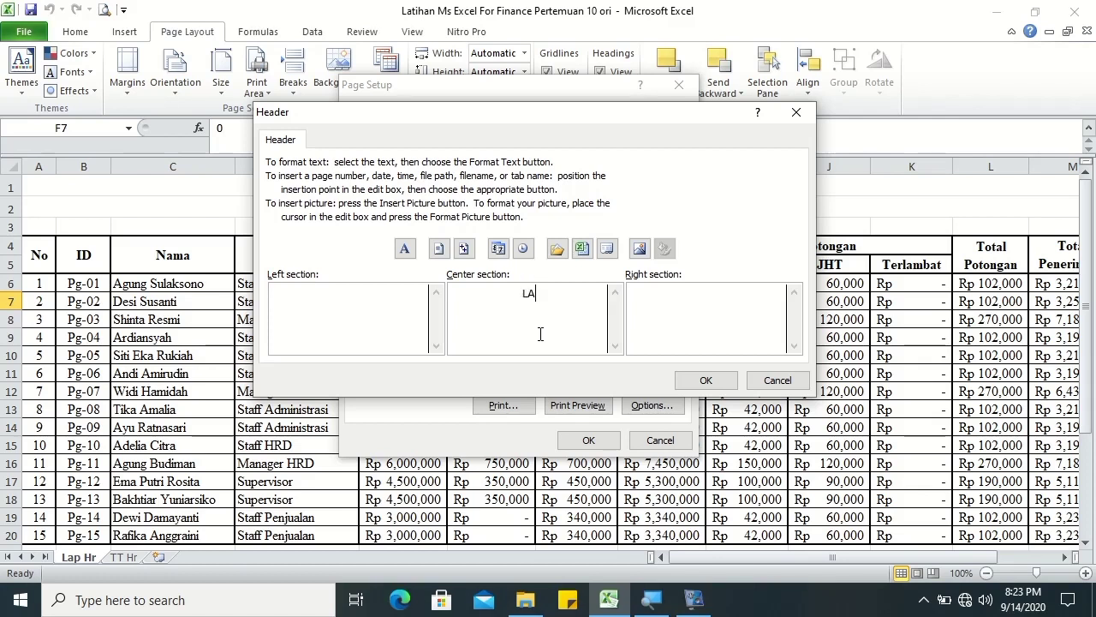
{"action": "type", "text": "ti"}
{"action": "key", "text": "BackSpace"}
{"action": "key", "text": "BackSpace"}
{"action": "type", "text": "TIHAN"}
Format the LATIHAN header as bold Arial 12 and confirm it
{"action": "left_click_drag", "start_coordinate": [558, 295], "coordinate": [480, 294]}
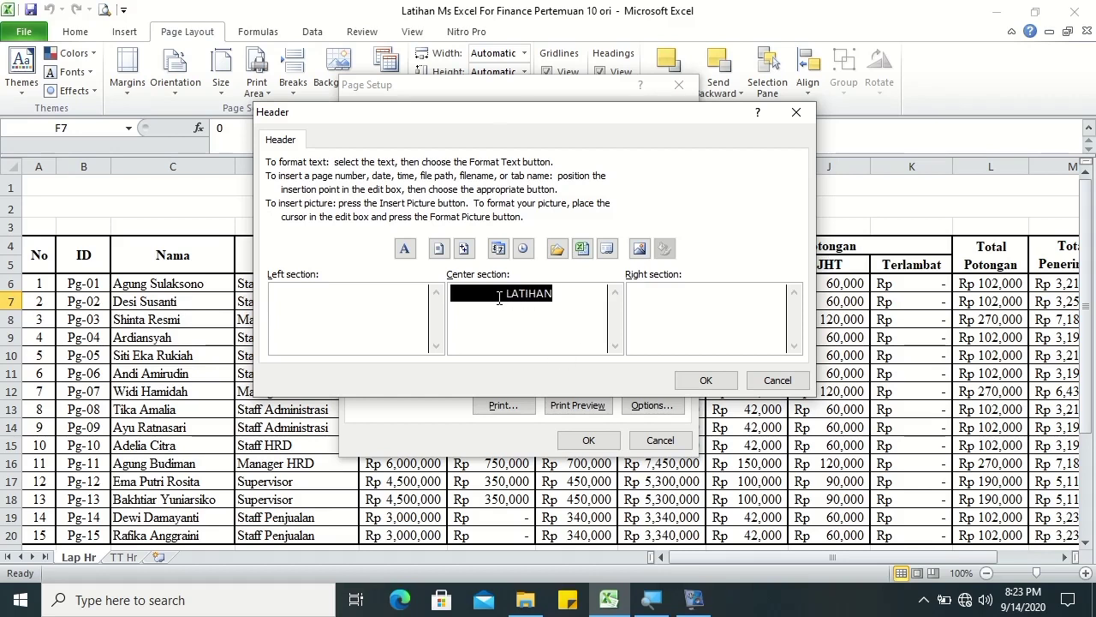
{"action": "left_click", "coordinate": [406, 248]}
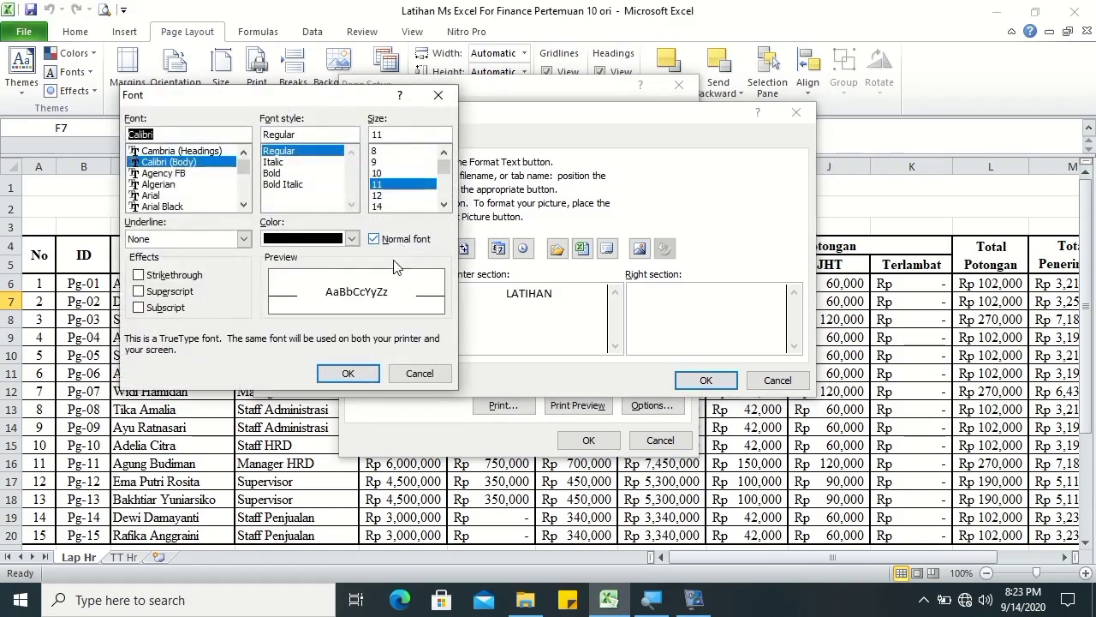
{"action": "type", "text": "T"}
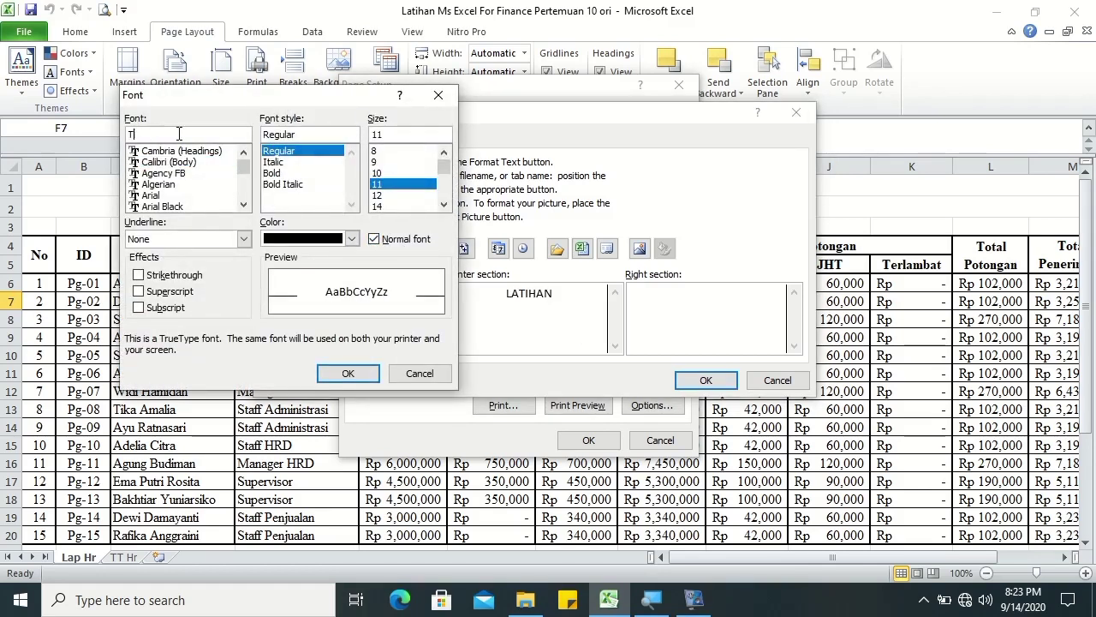
{"action": "type", "text": "I"}
{"action": "key", "text": "BackSpace"}
{"action": "key", "text": "BackSpace"}
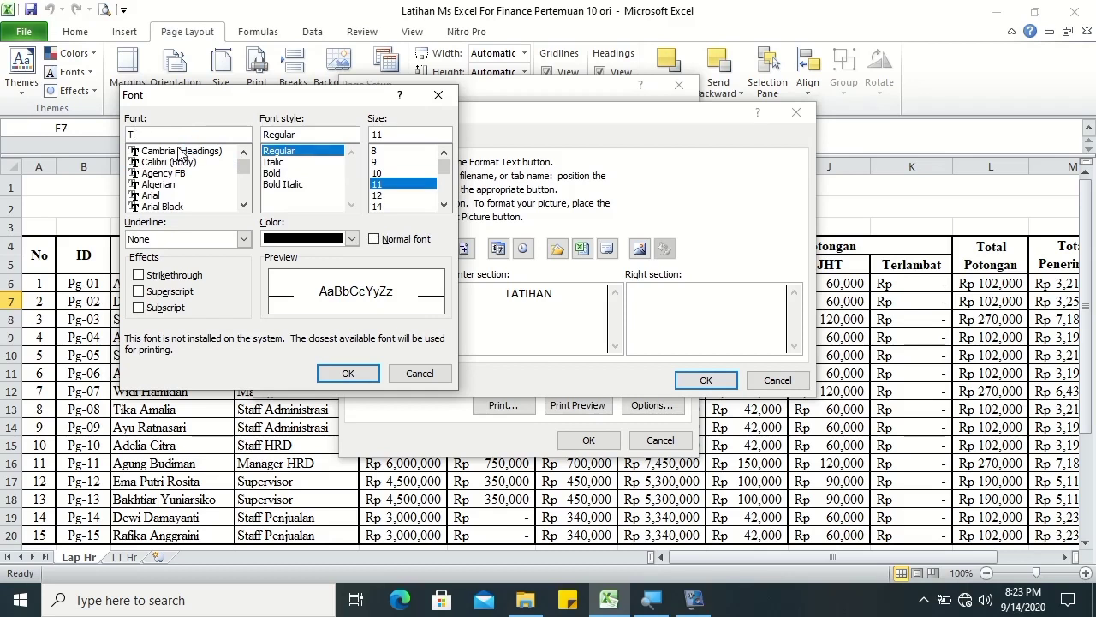
{"action": "left_click", "coordinate": [202, 195]}
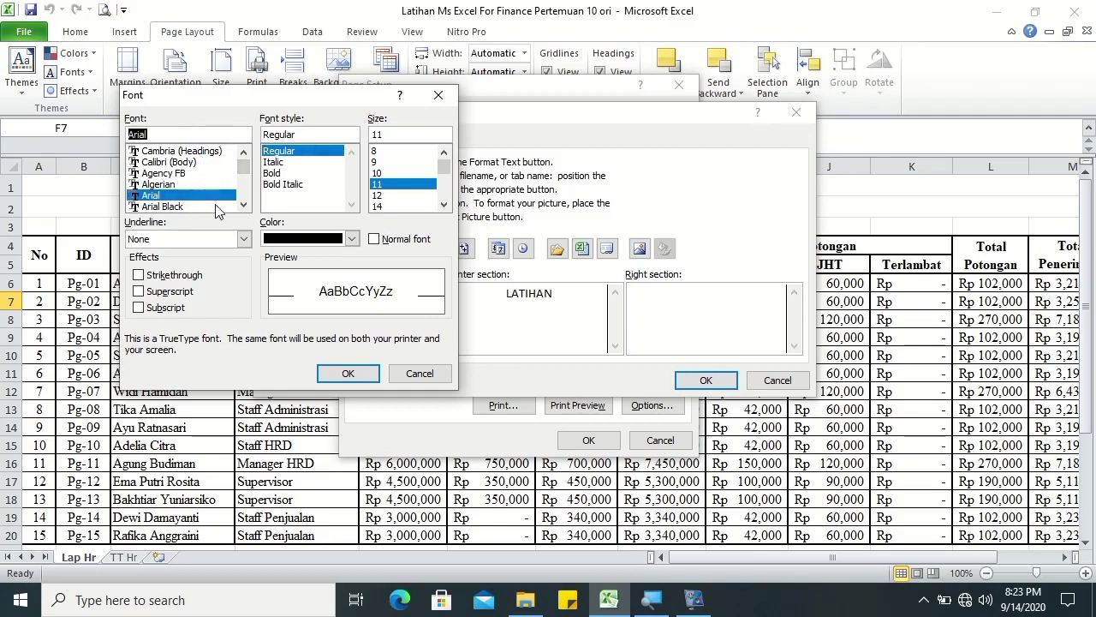
{"action": "left_click", "coordinate": [388, 196]}
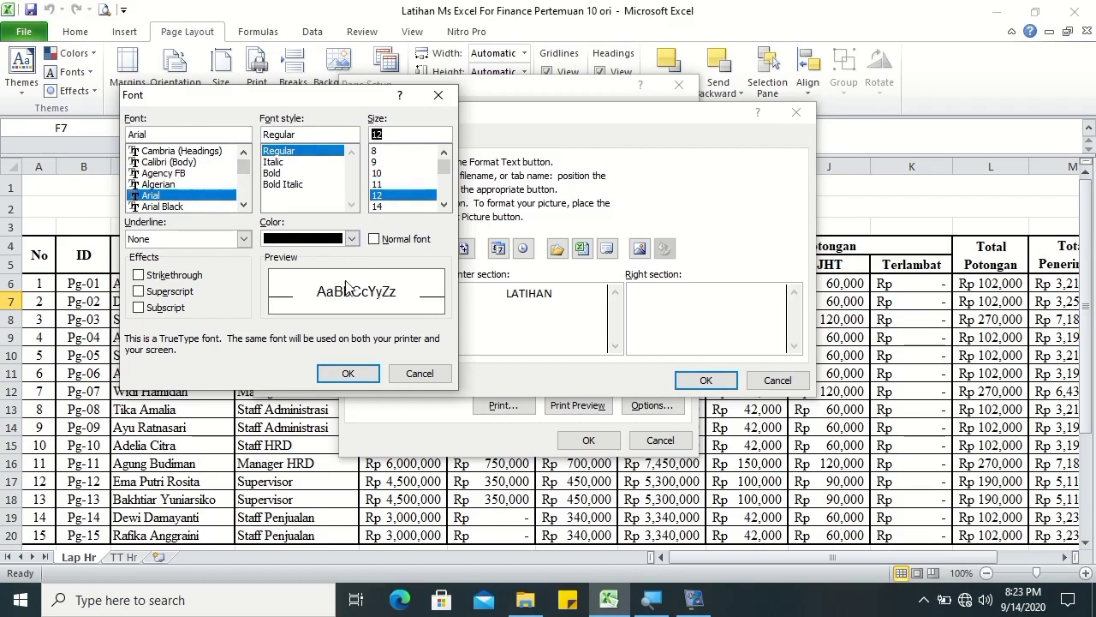
{"action": "left_click", "coordinate": [279, 174]}
{"action": "left_click", "coordinate": [351, 373]}
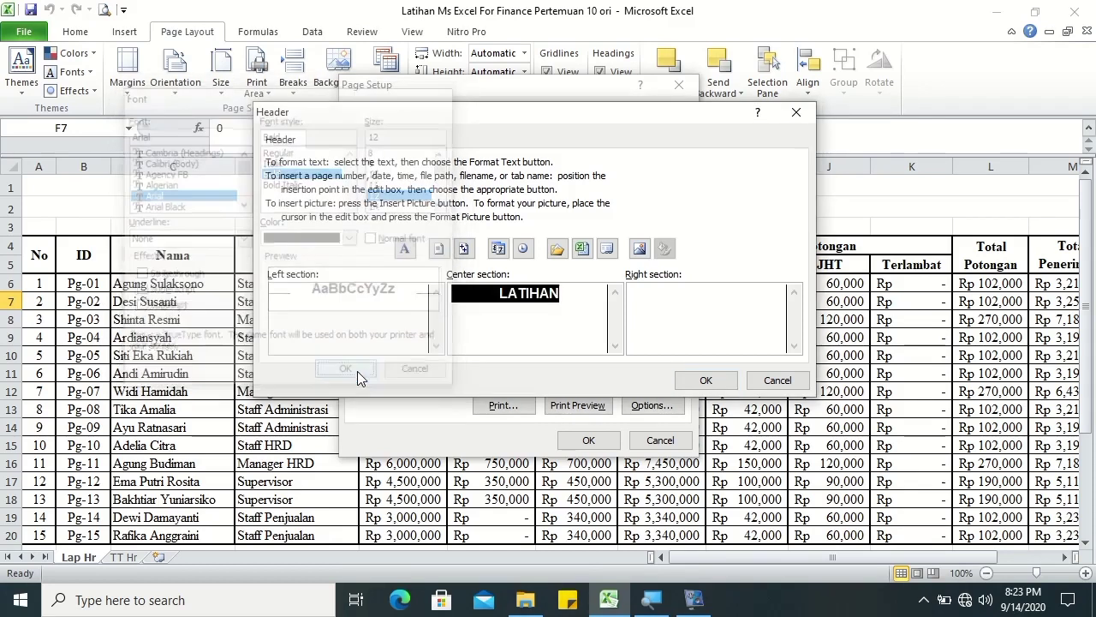
{"action": "left_click", "coordinate": [705, 382]}
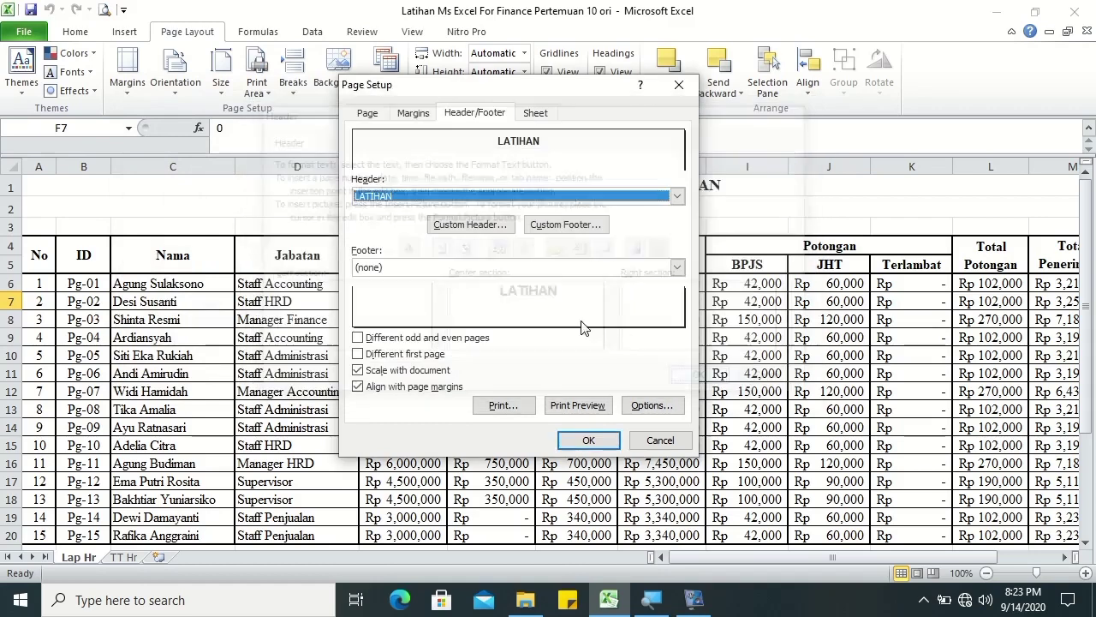
{"action": "left_click", "coordinate": [570, 225]}
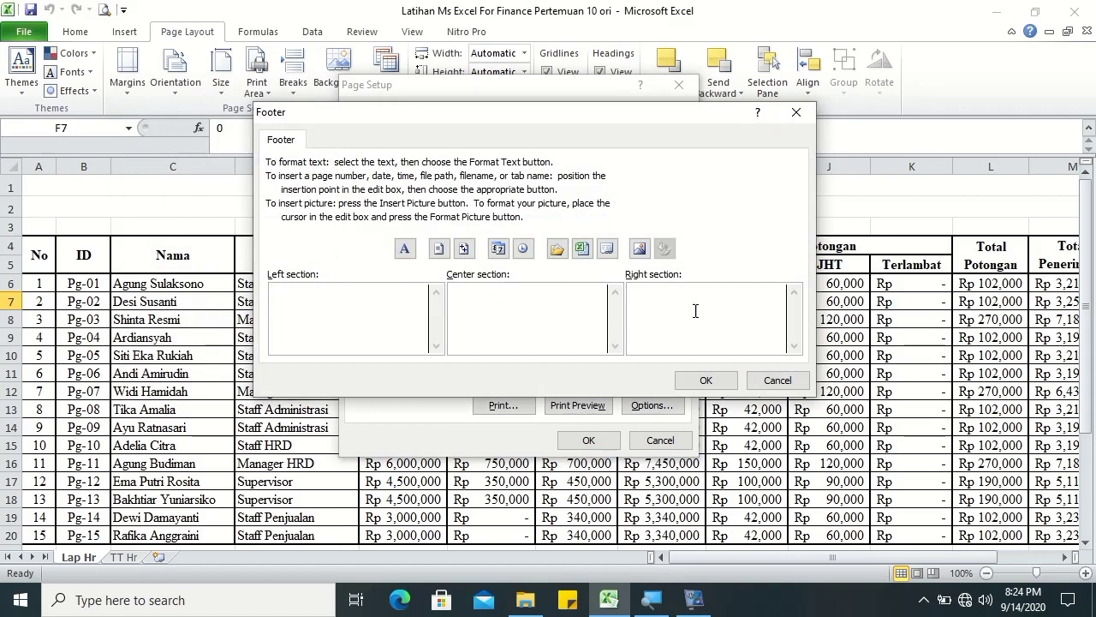
Add a centred footer reading Marsetya formatted in bold Arial 12
{"action": "left_click", "coordinate": [528, 315]}
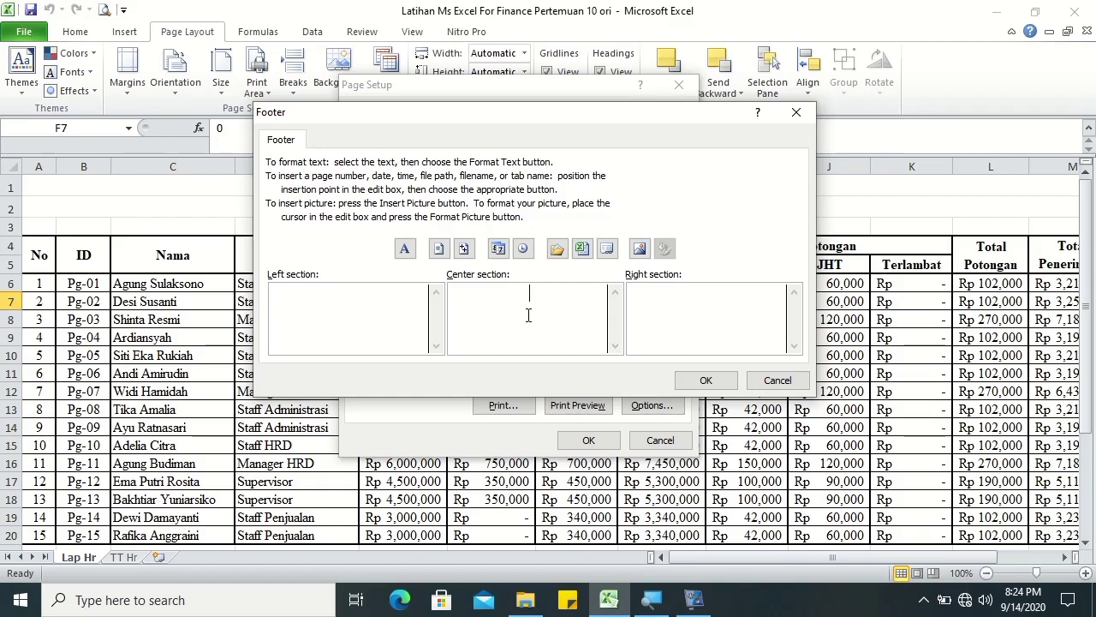
{"action": "type", "text": "M"}
{"action": "key", "text": "BackSpace"}
{"action": "type", "text": "Marse"}
{"action": "type", "text": "tya"}
{"action": "left_click_drag", "start_coordinate": [558, 295], "coordinate": [508, 285]}
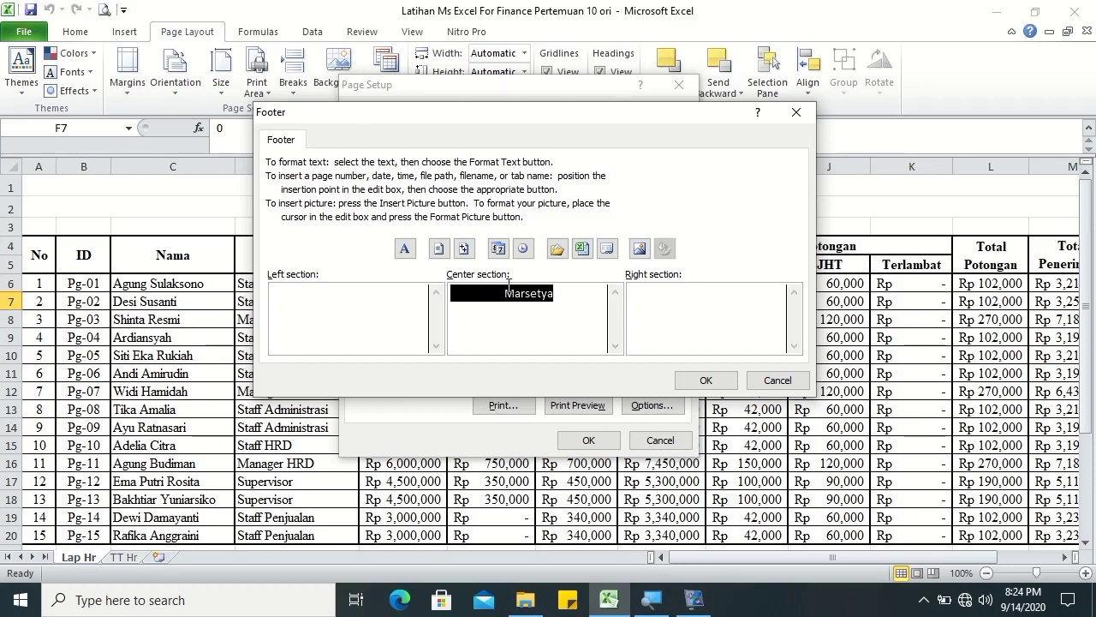
{"action": "left_click", "coordinate": [405, 248]}
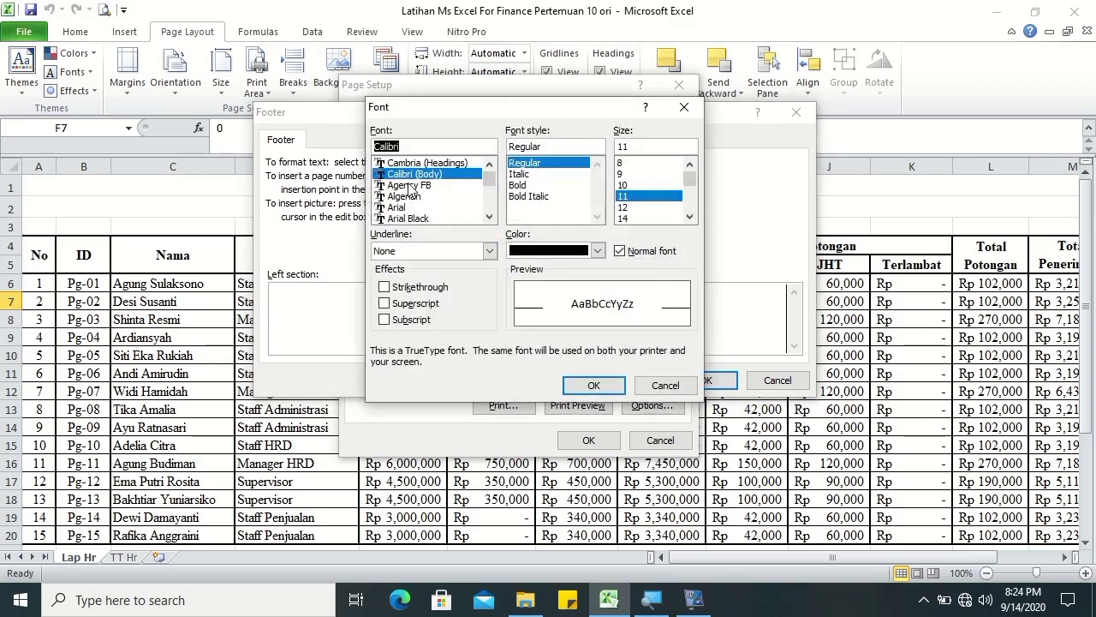
{"action": "left_click", "coordinate": [408, 207]}
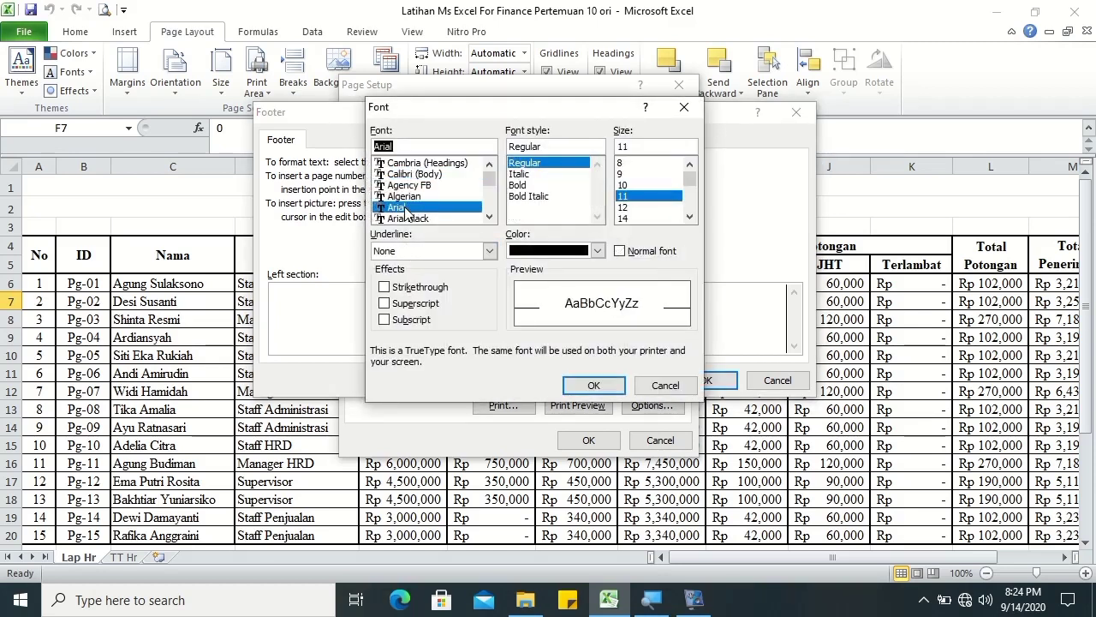
{"action": "left_click", "coordinate": [519, 185]}
{"action": "left_click", "coordinate": [624, 207]}
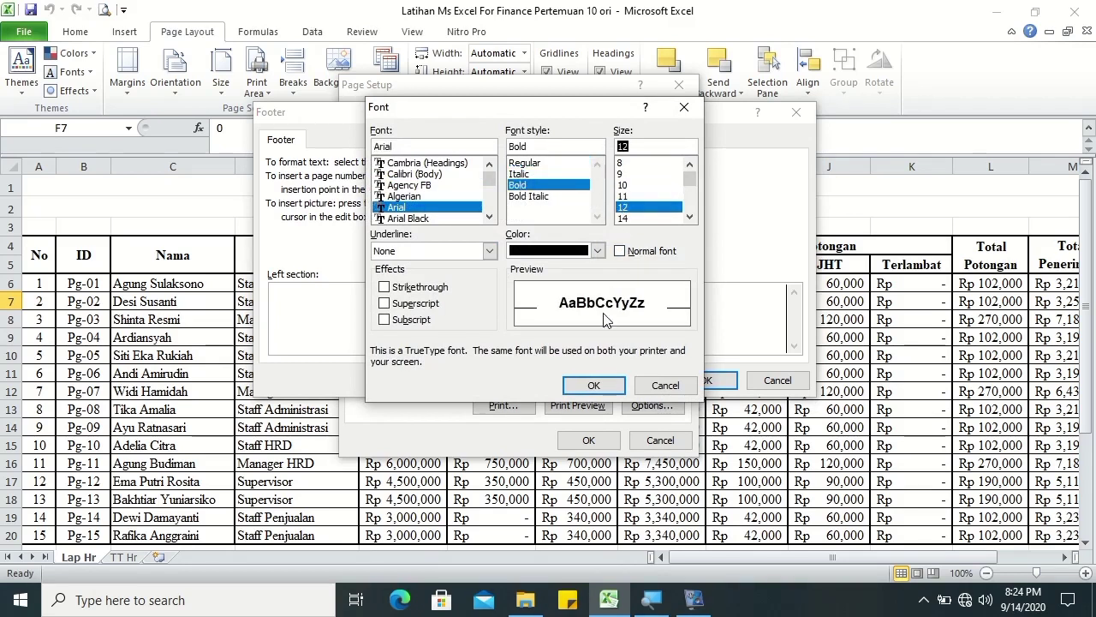
{"action": "left_click", "coordinate": [593, 384]}
{"action": "left_click", "coordinate": [706, 380]}
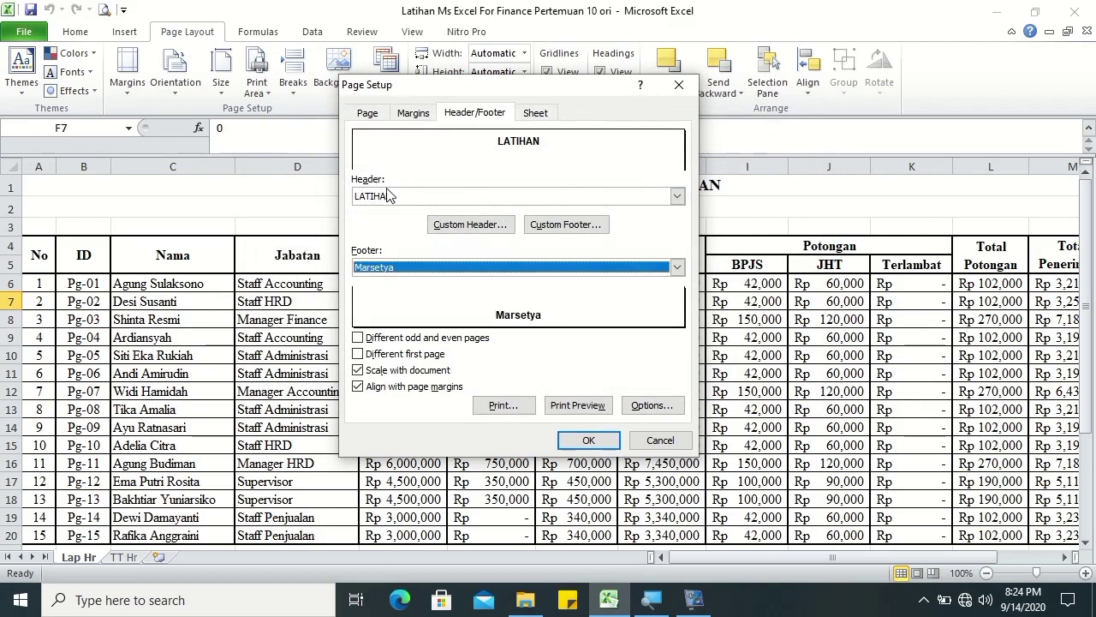
Switch the page orientation to Landscape
{"action": "left_click", "coordinate": [412, 115]}
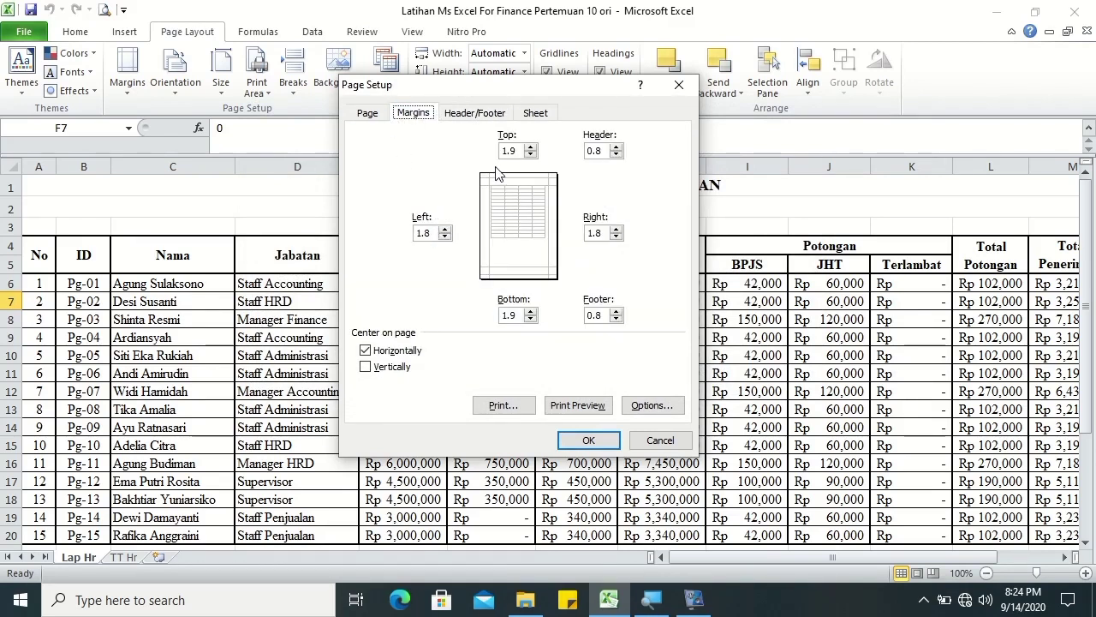
{"action": "left_click", "coordinate": [367, 115]}
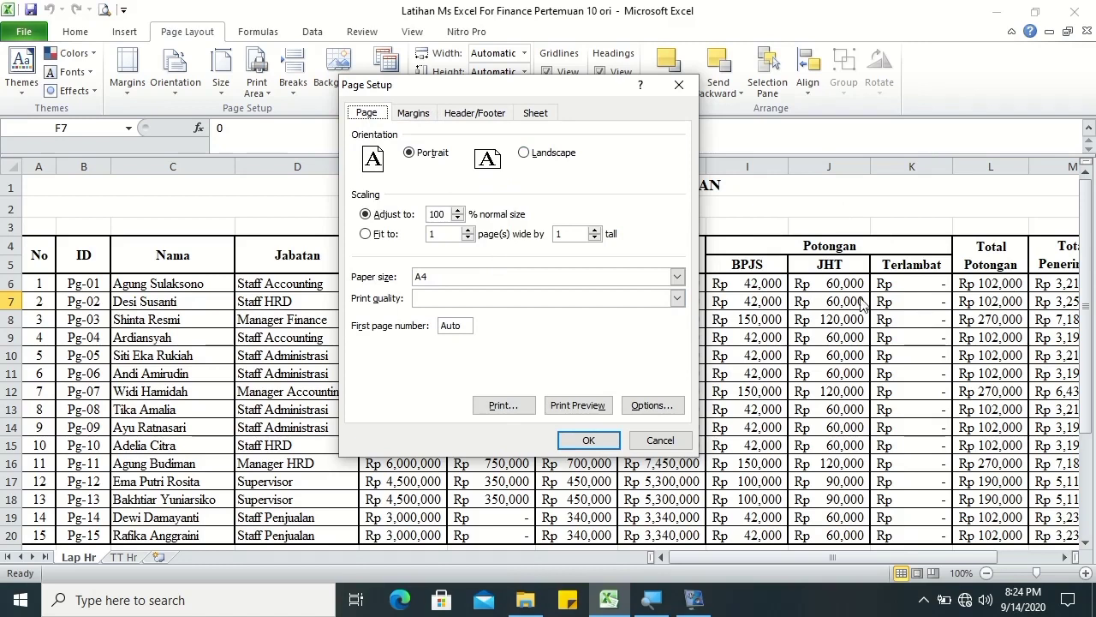
{"action": "left_click", "coordinate": [542, 157]}
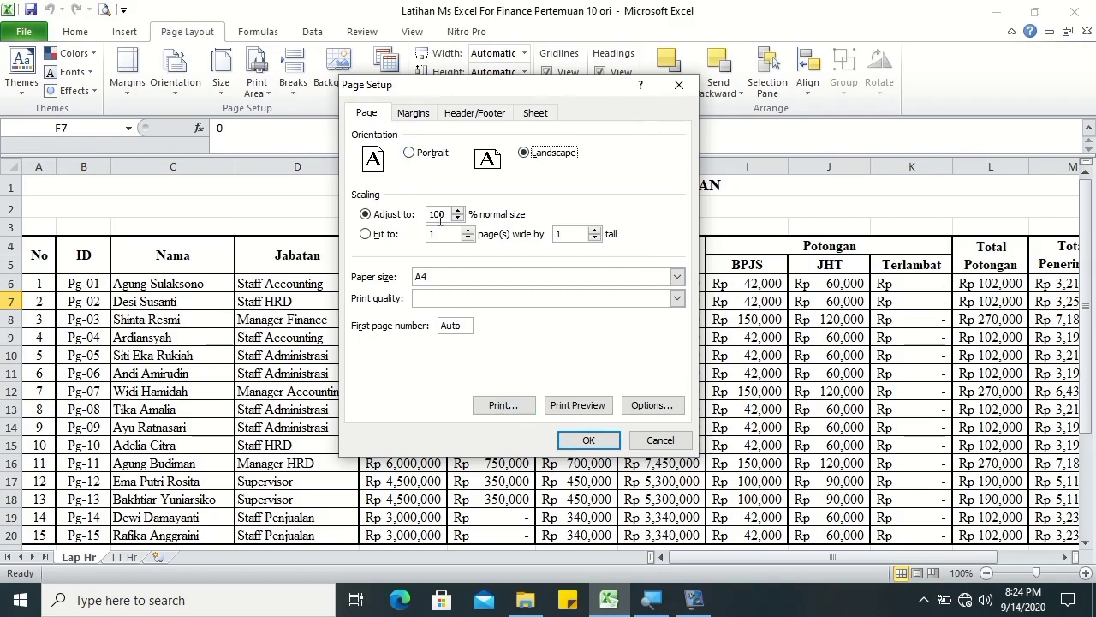
Set left and right margins to 1.3, keep horizontal centring, and apply the page setup
{"action": "left_click", "coordinate": [413, 112]}
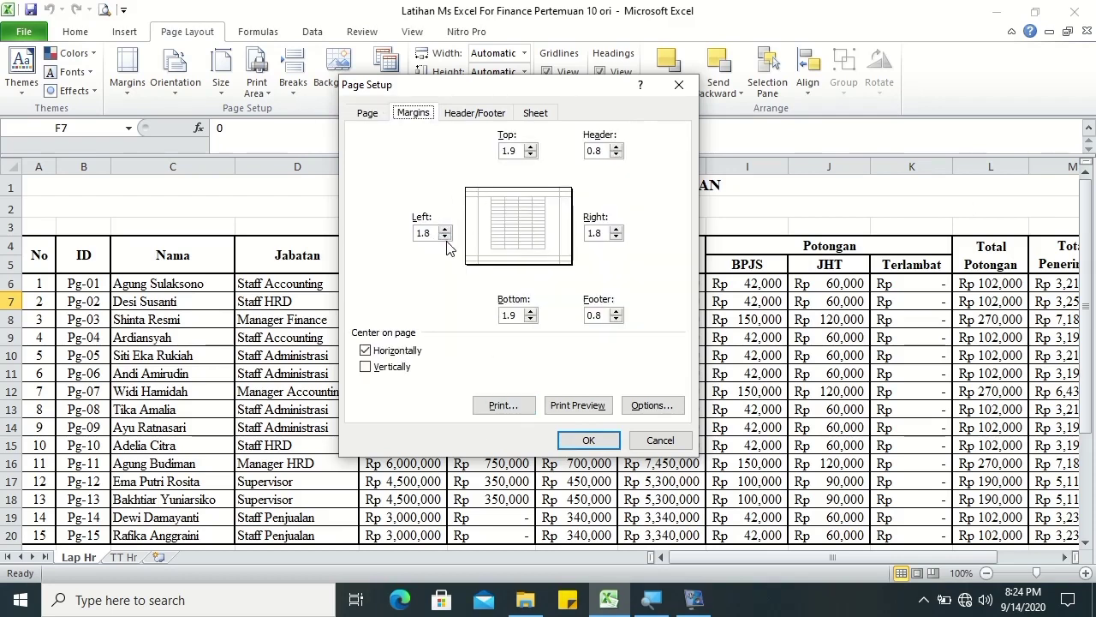
{"action": "left_click", "coordinate": [445, 237]}
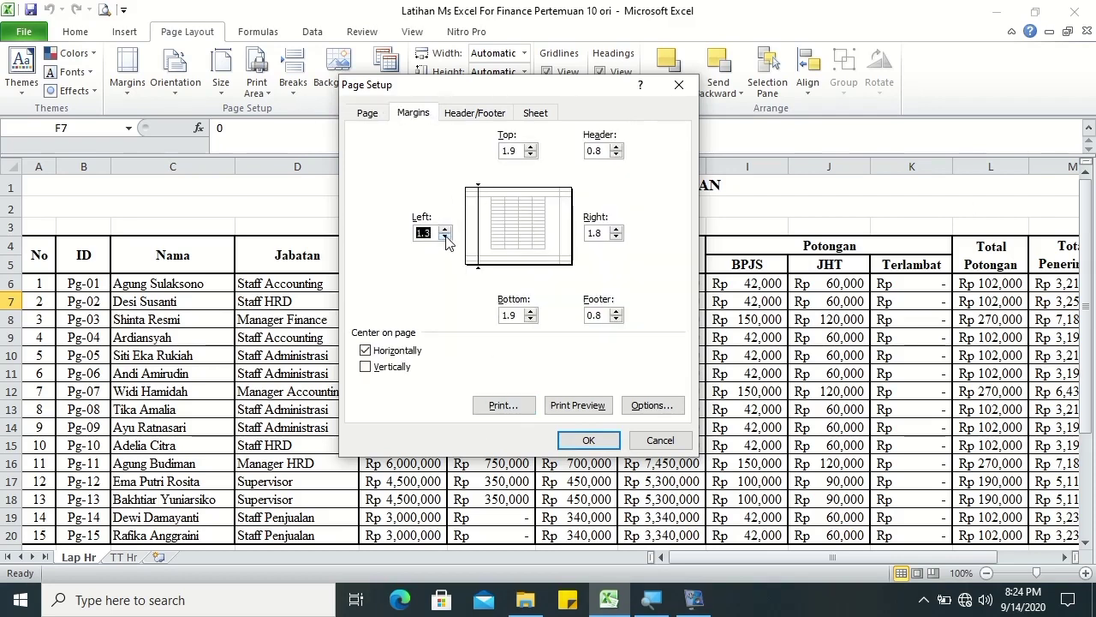
{"action": "left_click", "coordinate": [617, 236]}
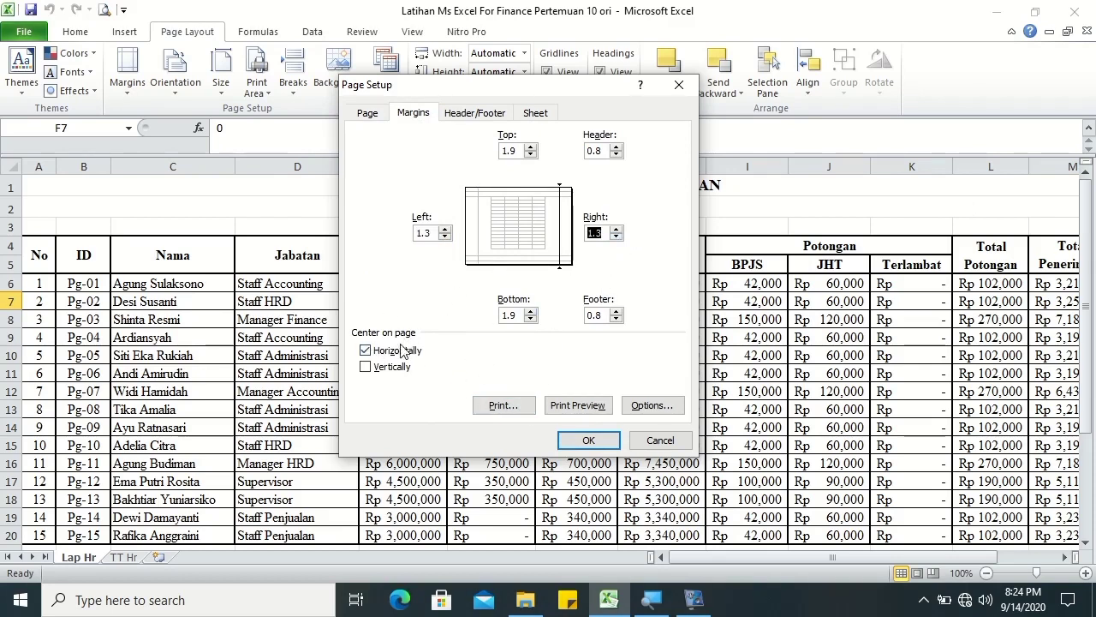
{"action": "left_click", "coordinate": [365, 350]}
{"action": "left_click", "coordinate": [366, 366]}
{"action": "left_click", "coordinate": [370, 367]}
{"action": "left_click", "coordinate": [367, 350]}
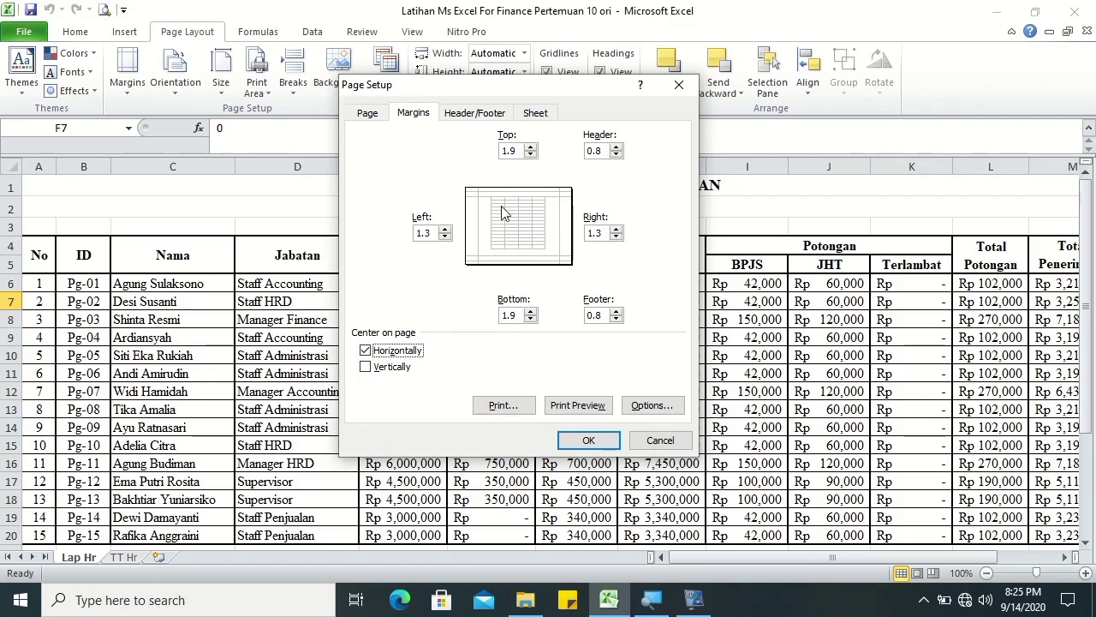
{"action": "left_click", "coordinate": [589, 441]}
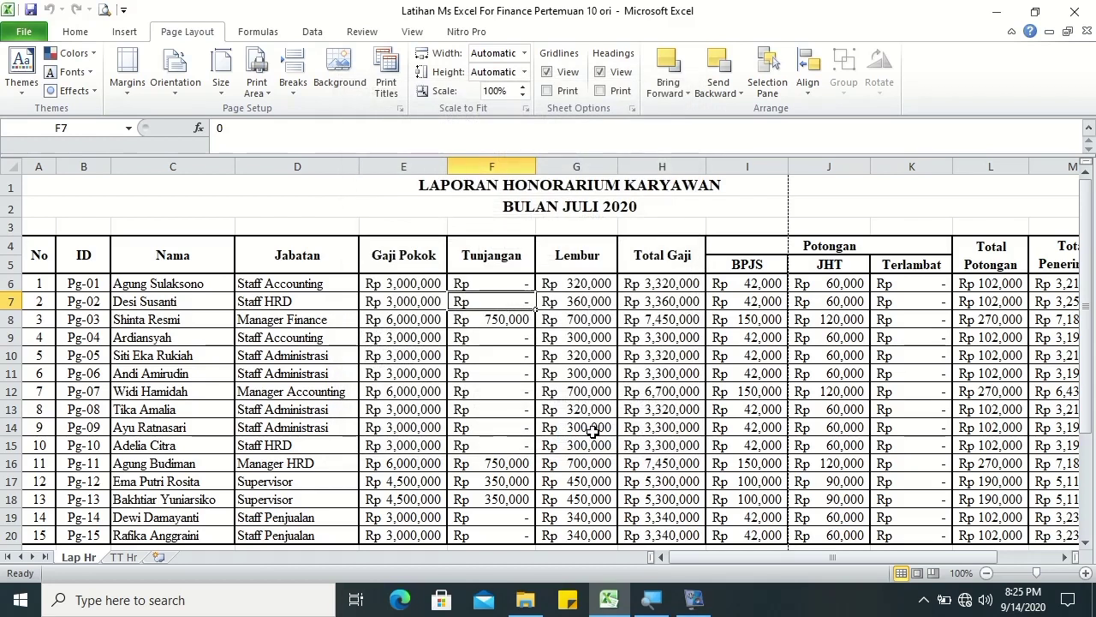
Preview both pages of the landscape report printout
{"action": "left_click", "coordinate": [103, 12]}
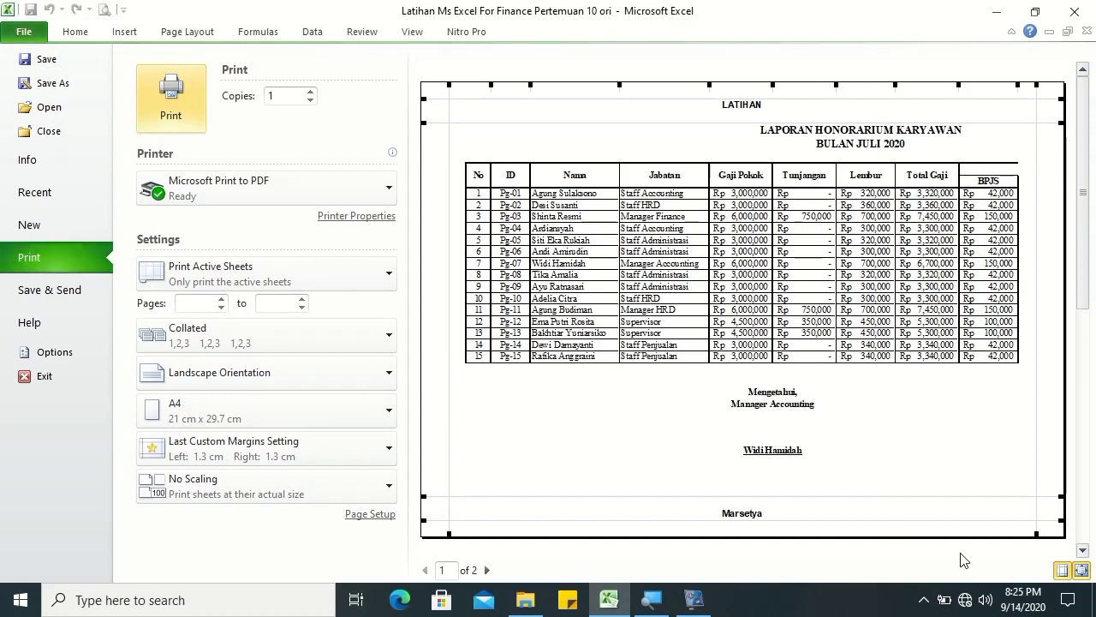
{"action": "left_click", "coordinate": [1086, 434]}
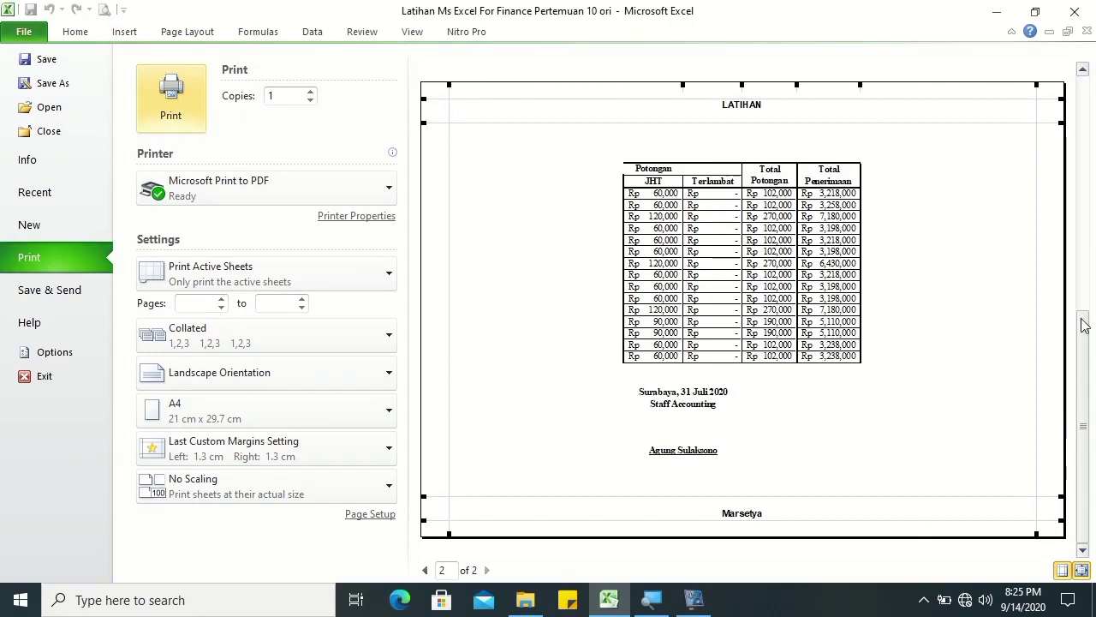
{"action": "left_click", "coordinate": [1085, 221]}
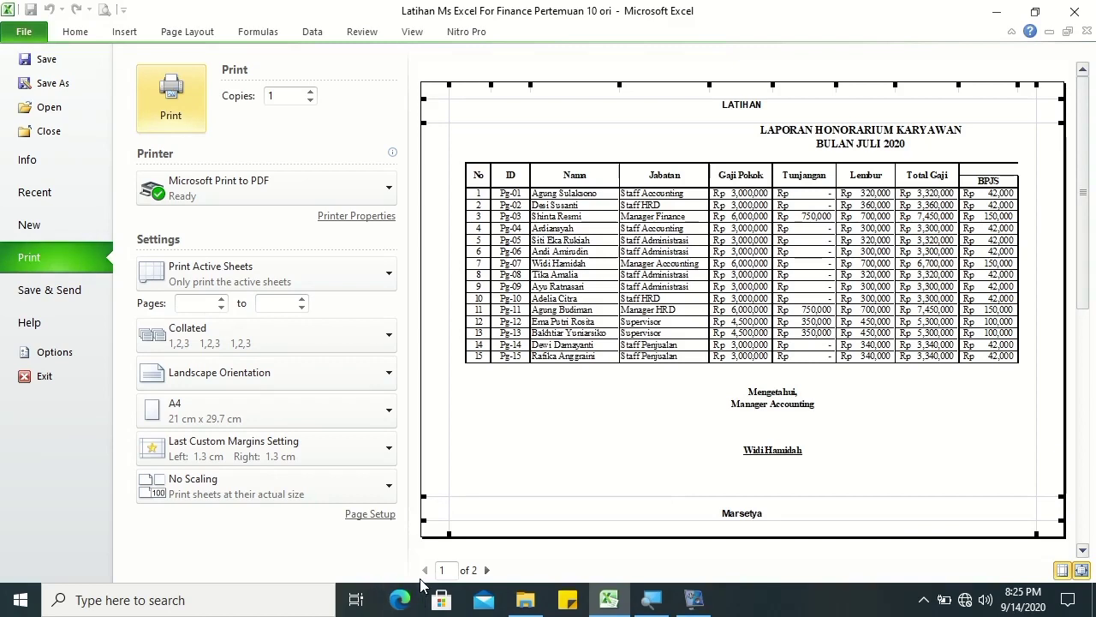
Try the scaling options, settle on Fit All Rows on One Page, and recheck both pages
{"action": "left_click", "coordinate": [370, 494]}
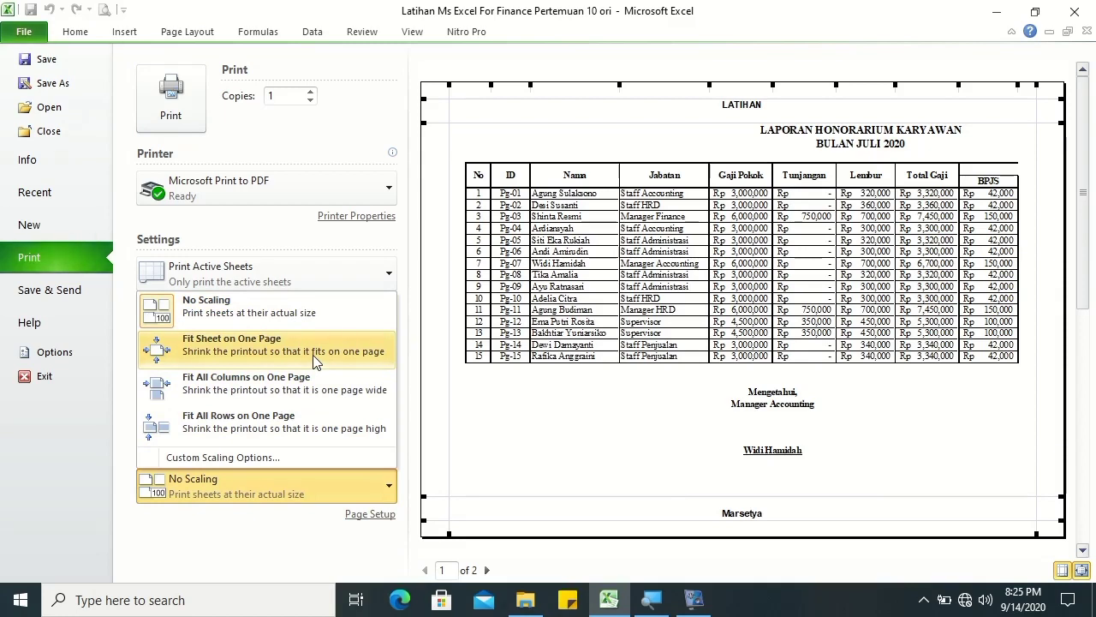
{"action": "left_click", "coordinate": [312, 355]}
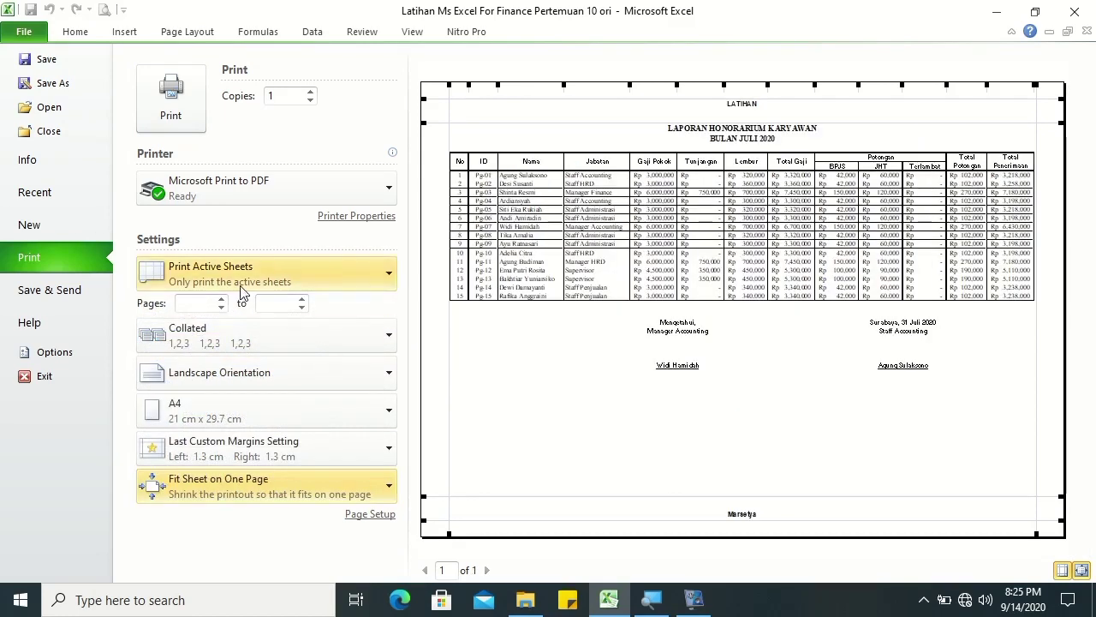
{"action": "left_click", "coordinate": [298, 499]}
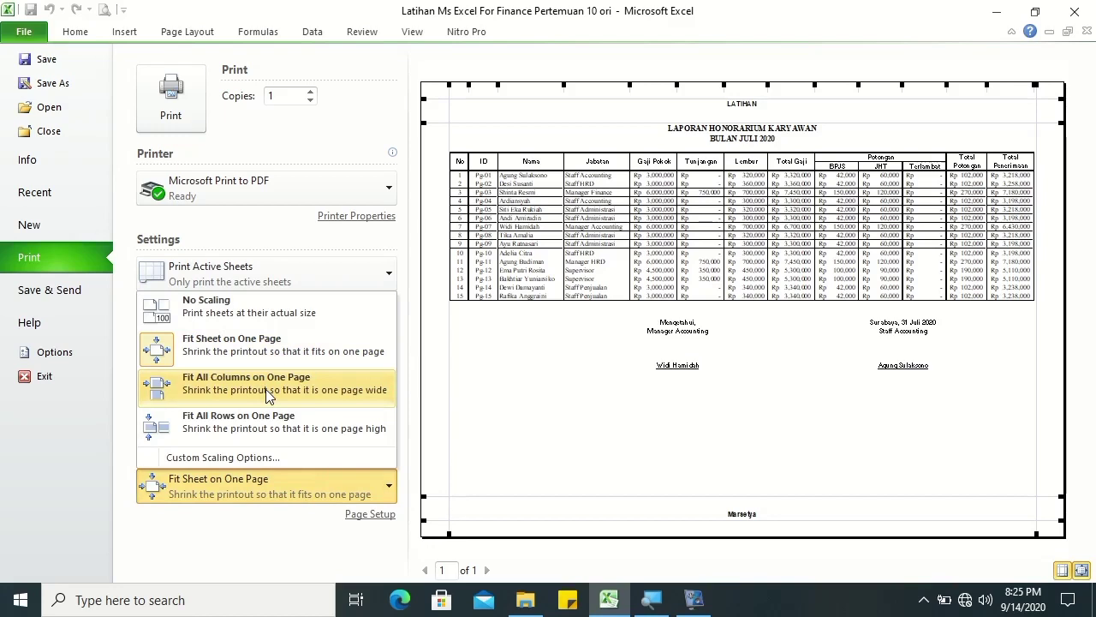
{"action": "left_click", "coordinate": [268, 394]}
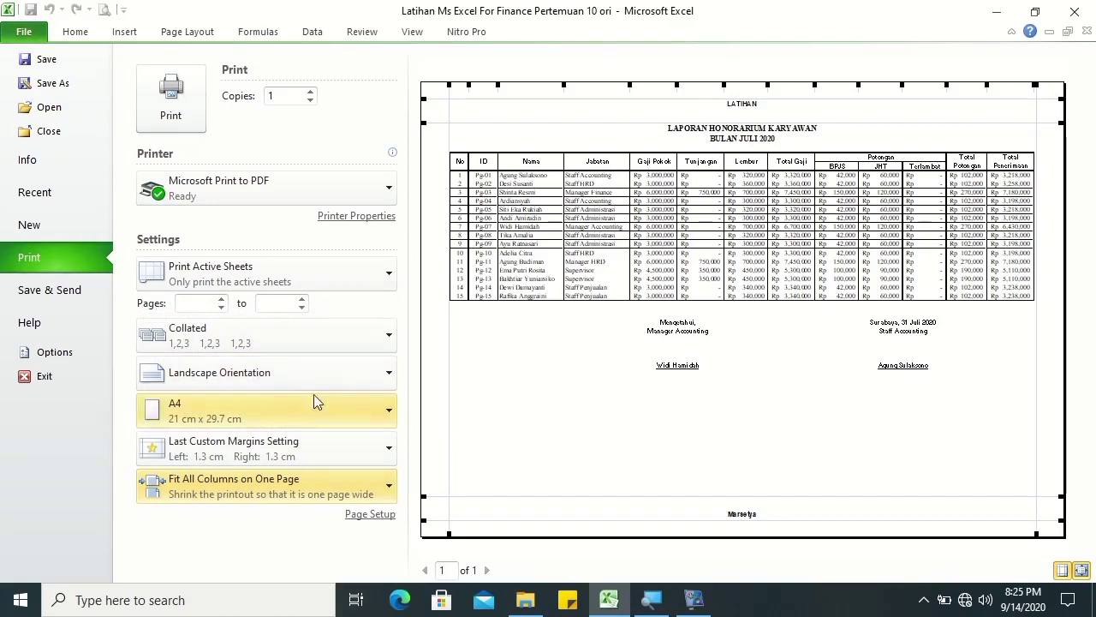
{"action": "left_click", "coordinate": [313, 492]}
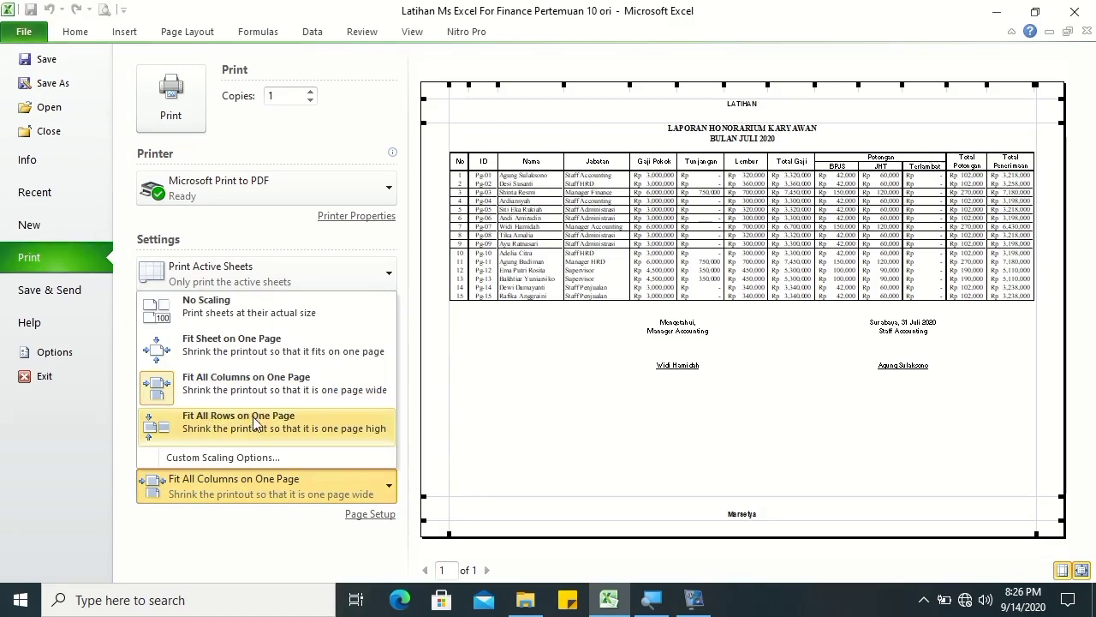
{"action": "left_click", "coordinate": [267, 424]}
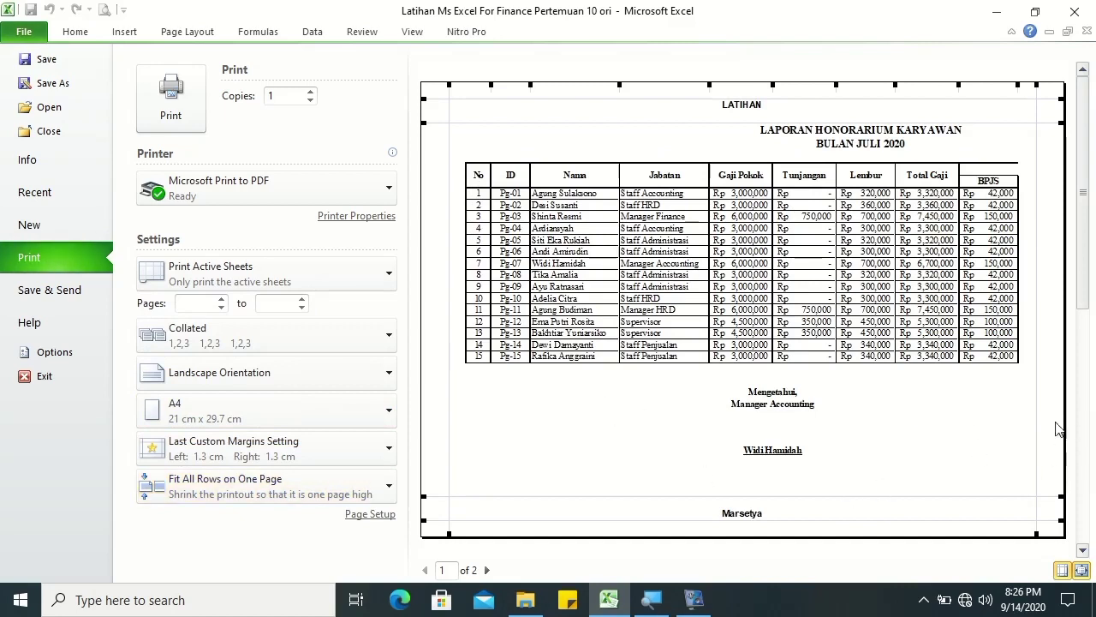
{"action": "left_click", "coordinate": [1085, 317]}
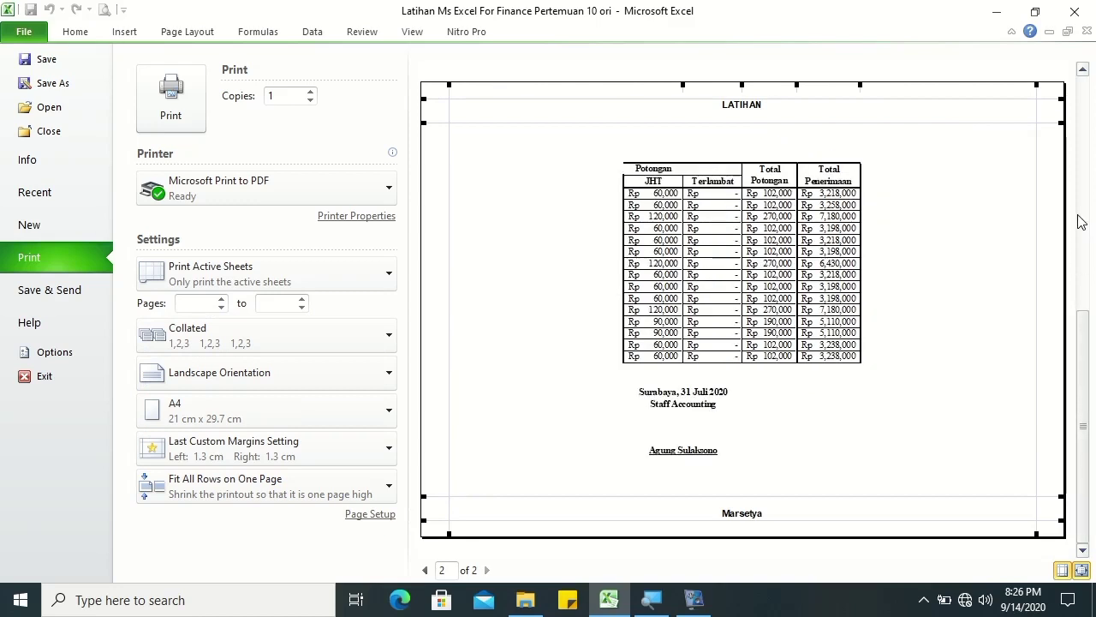
{"action": "left_click", "coordinate": [1083, 221]}
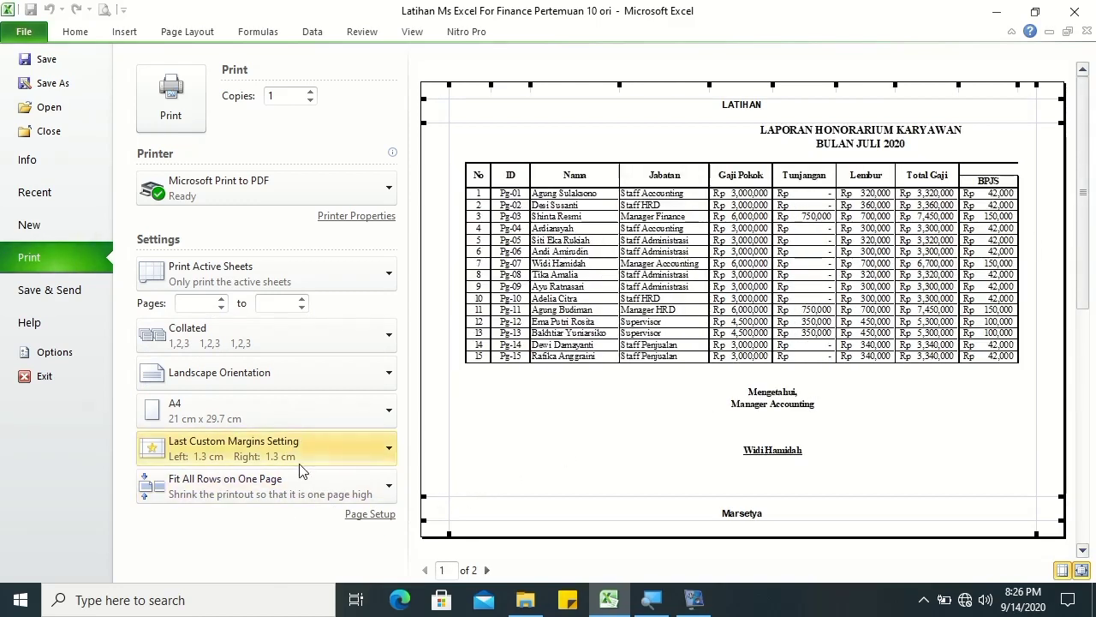
Set scaling to Fit Sheet on One Page, confirming Fit to 1 page wide by 1 tall
{"action": "left_click", "coordinate": [358, 516]}
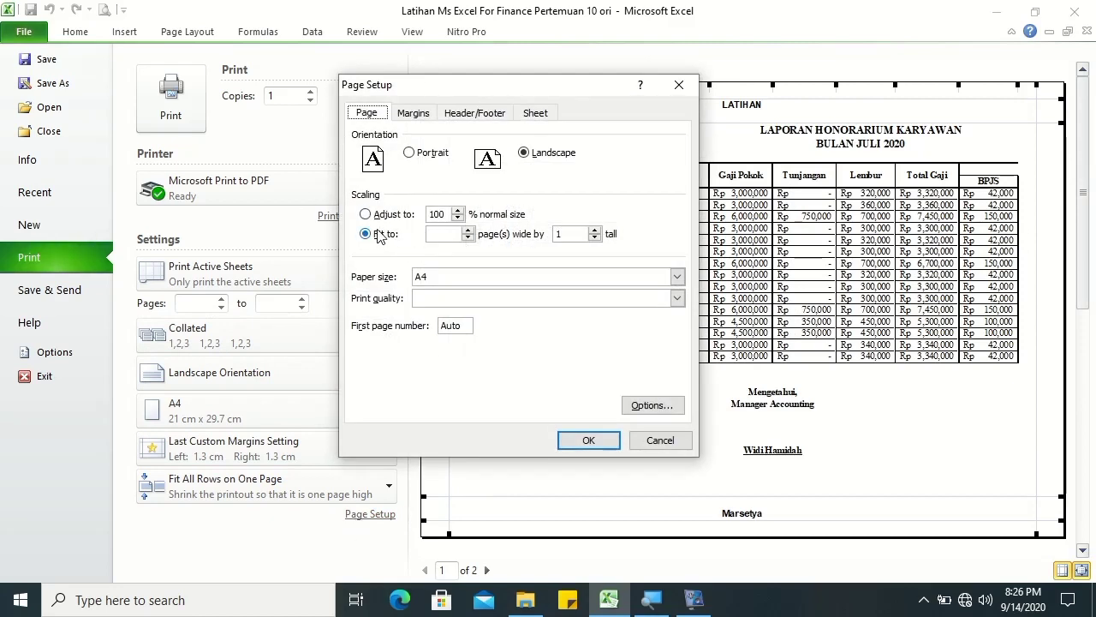
{"action": "left_click", "coordinate": [592, 439]}
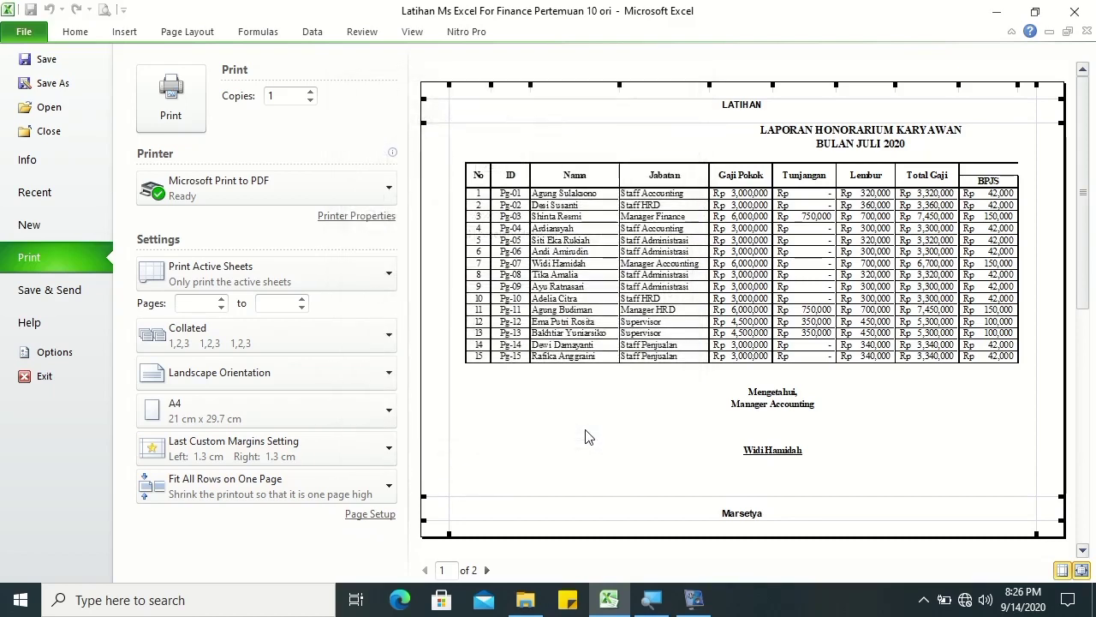
{"action": "left_click", "coordinate": [298, 479]}
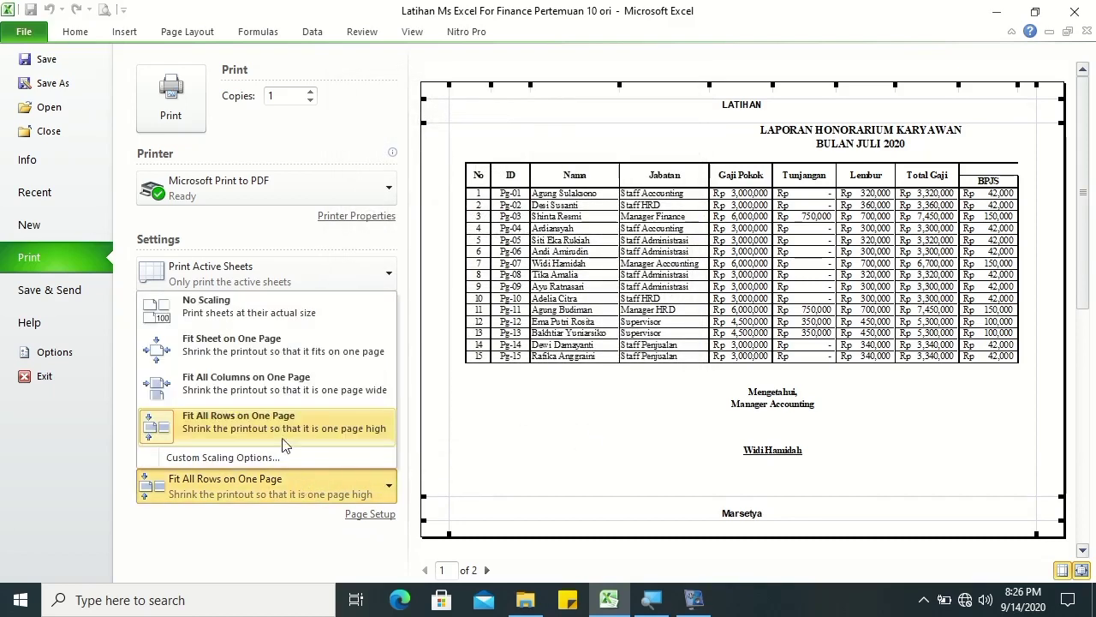
{"action": "left_click", "coordinate": [257, 350]}
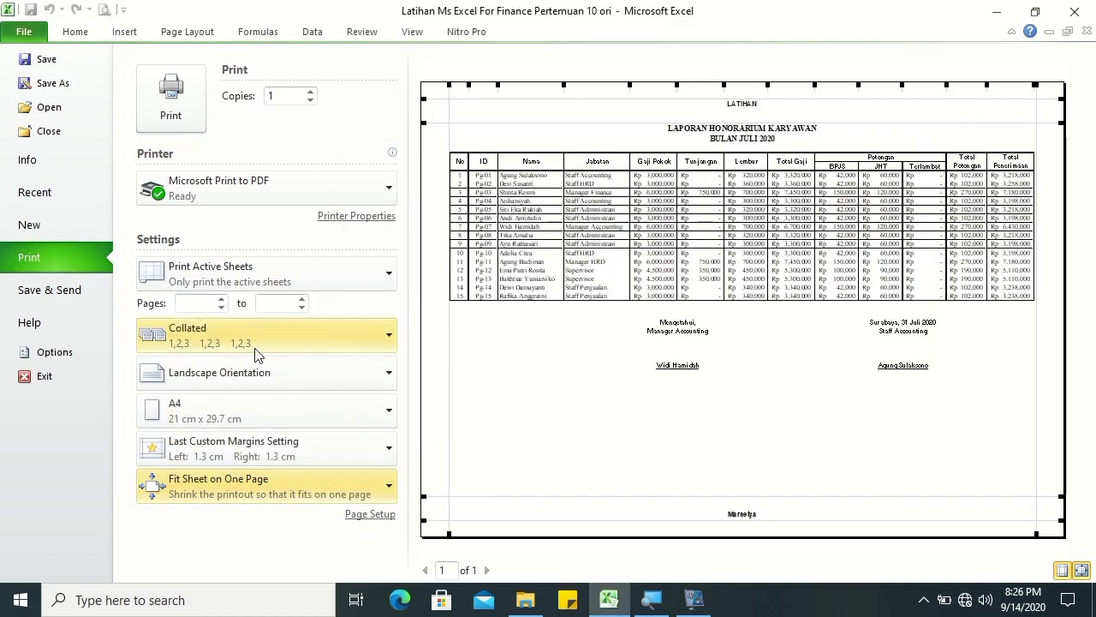
{"action": "left_click", "coordinate": [380, 516]}
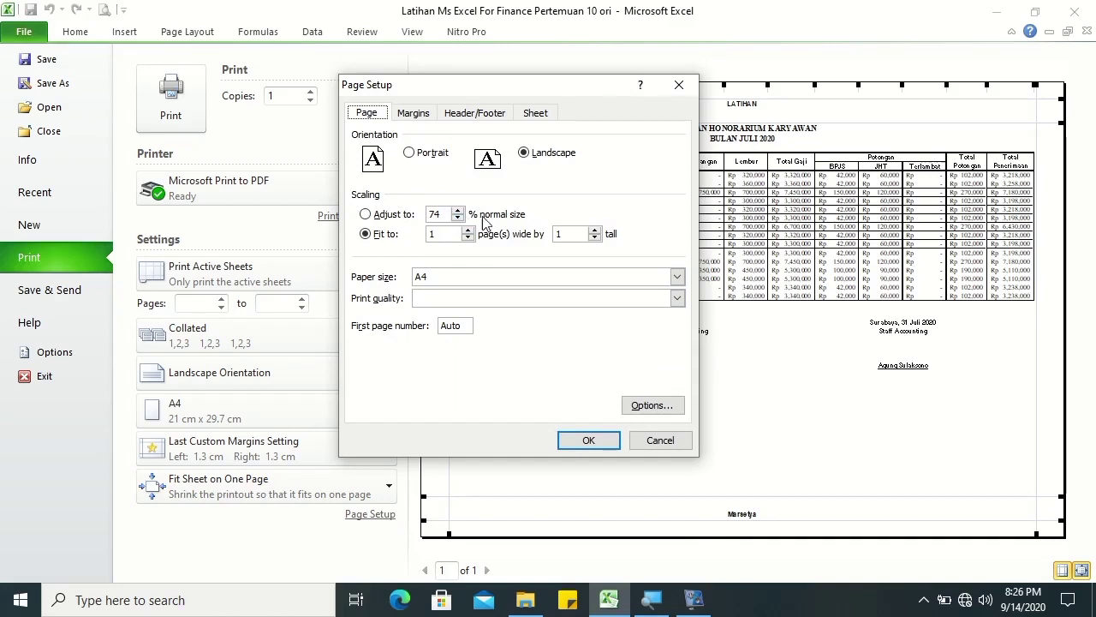
{"action": "left_click", "coordinate": [579, 442]}
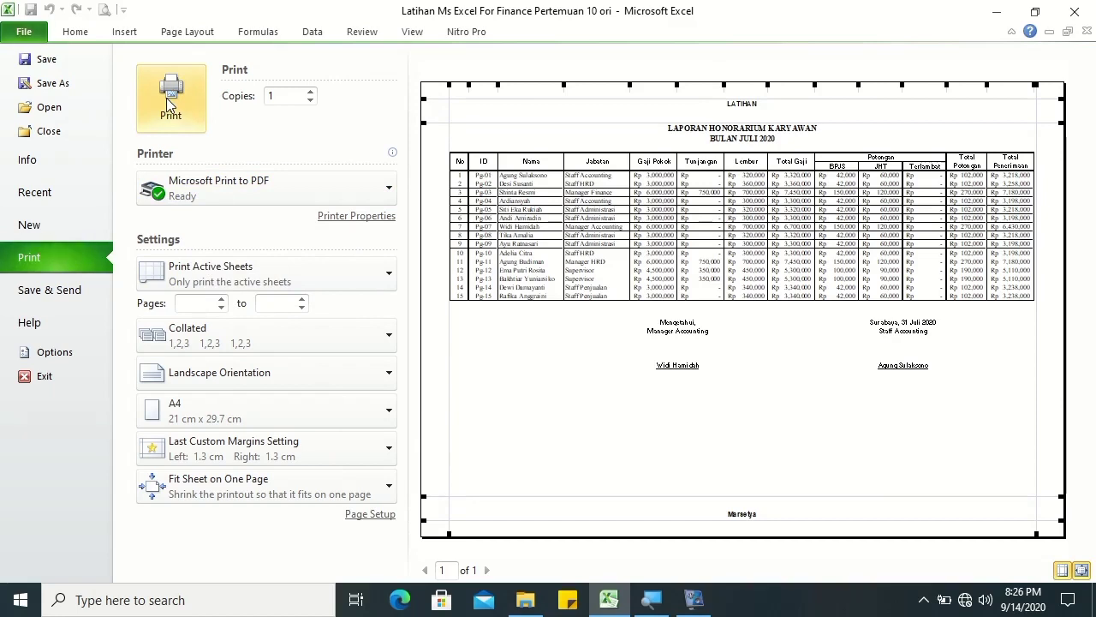
Print the report to a PDF in Documents named 'Latihan Print Fit to' plus the author's name
{"action": "left_click", "coordinate": [169, 101]}
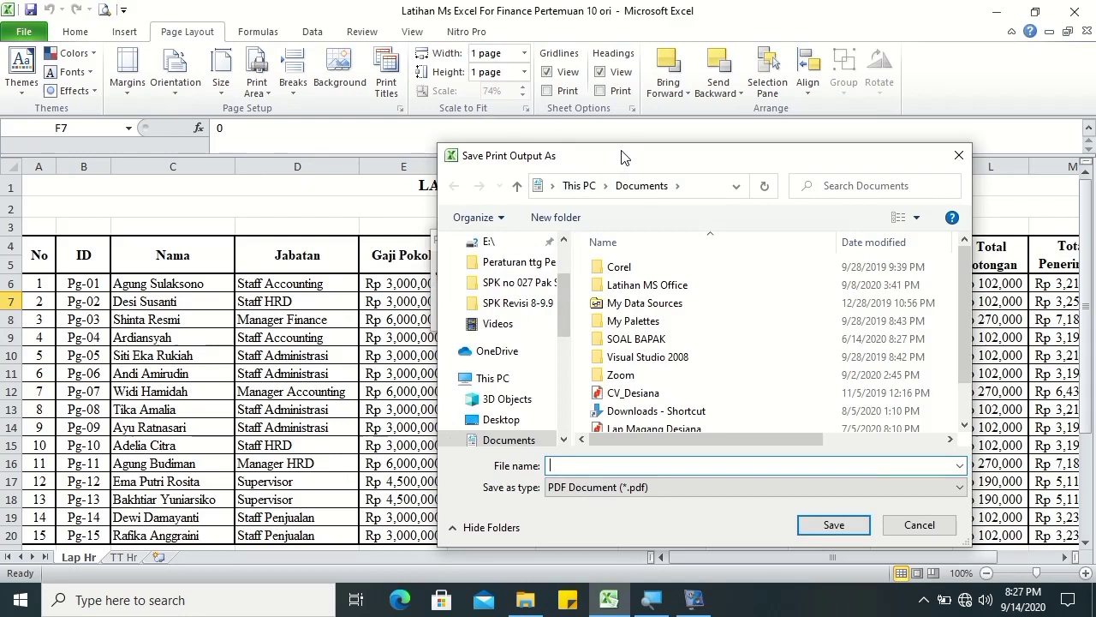
{"action": "left_click_drag", "start_coordinate": [622, 157], "coordinate": [561, 97]}
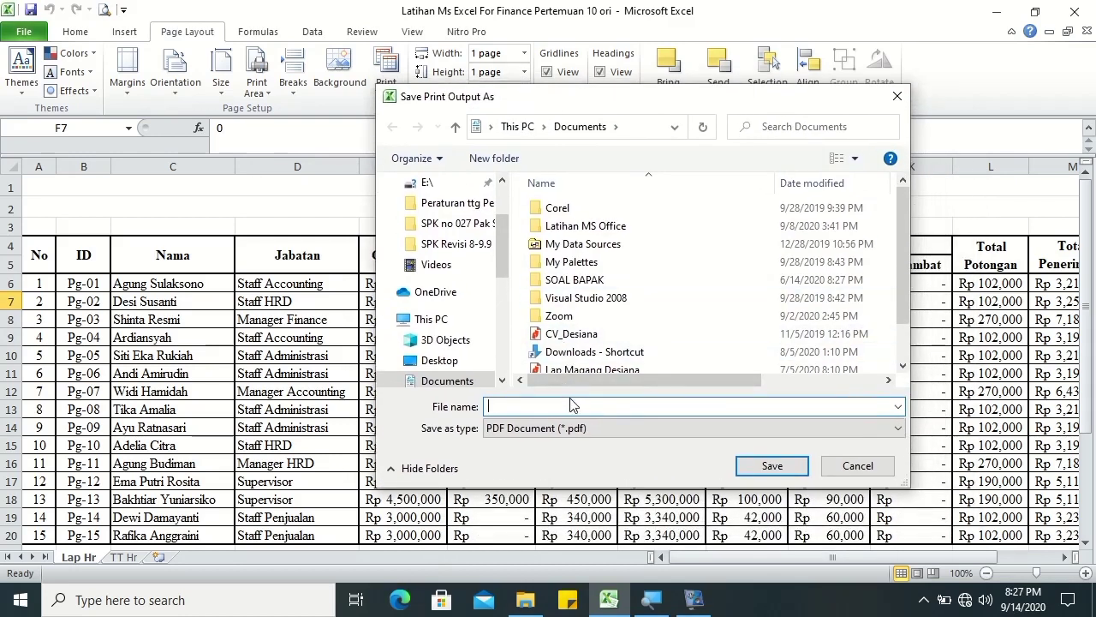
{"action": "type", "text": "La"}
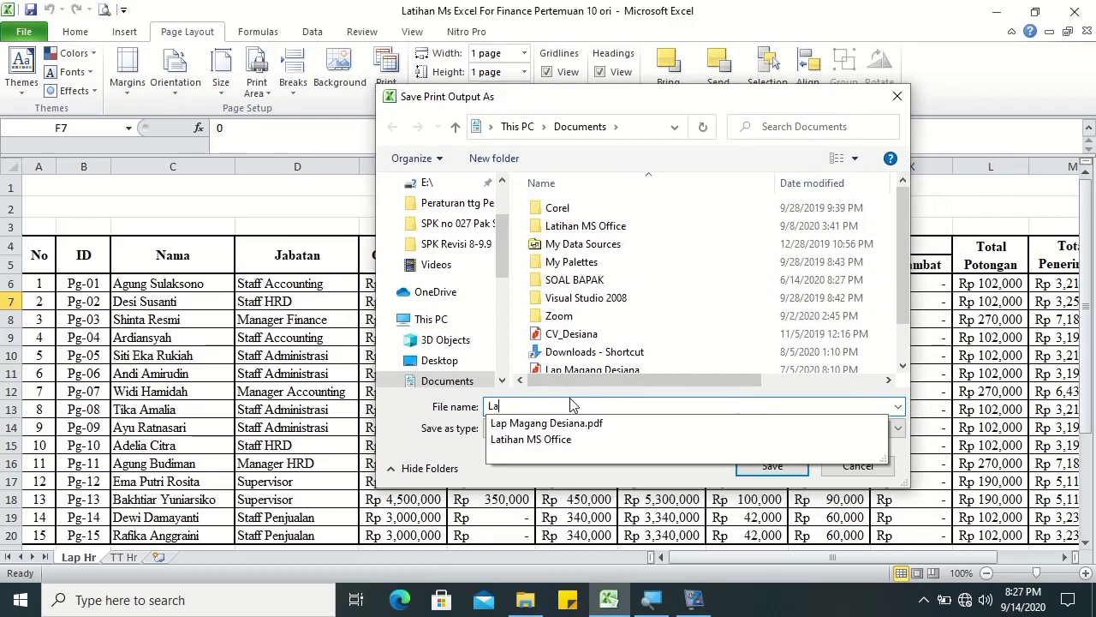
{"action": "type", "text": "ti"}
{"action": "type", "text": "han"}
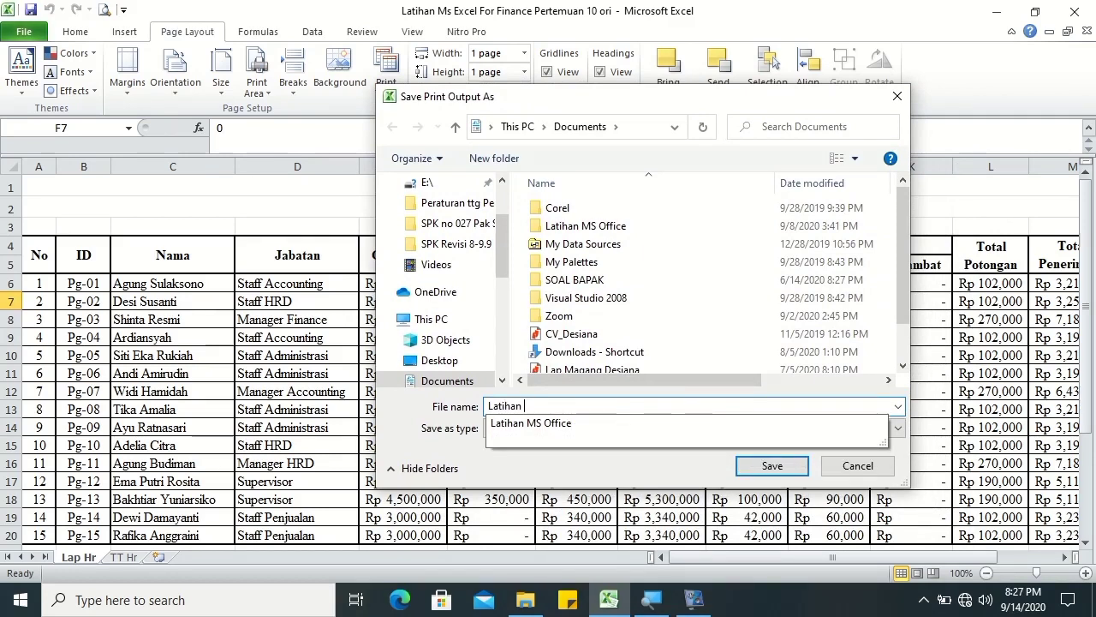
{"action": "type", "text": "P "}
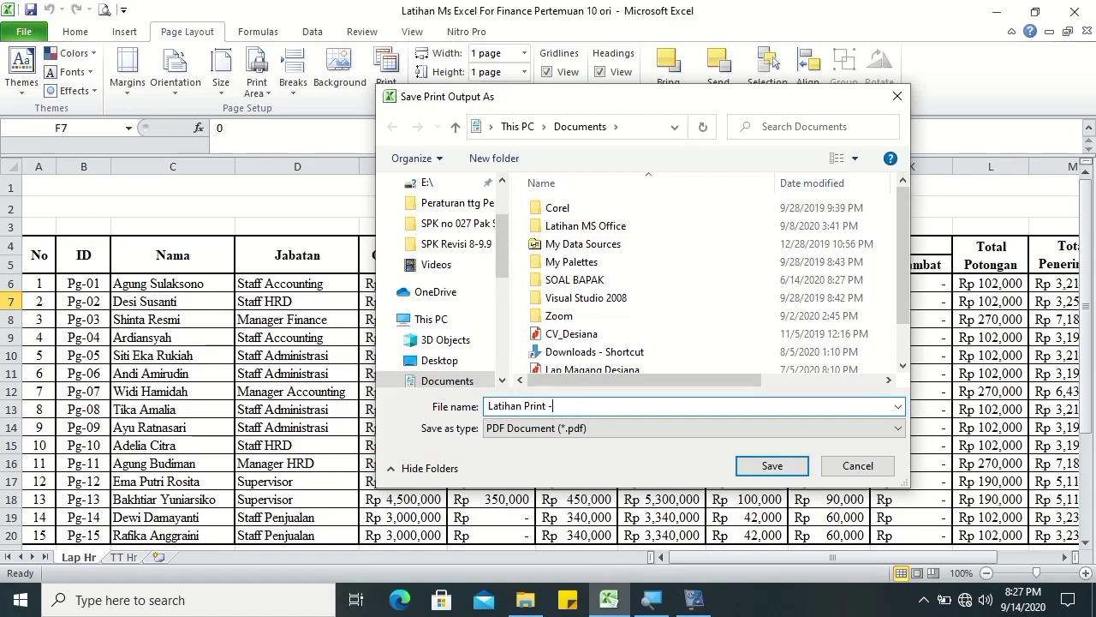
{"action": "type", "text": " F"}
{"action": "type", "text": "tt"}
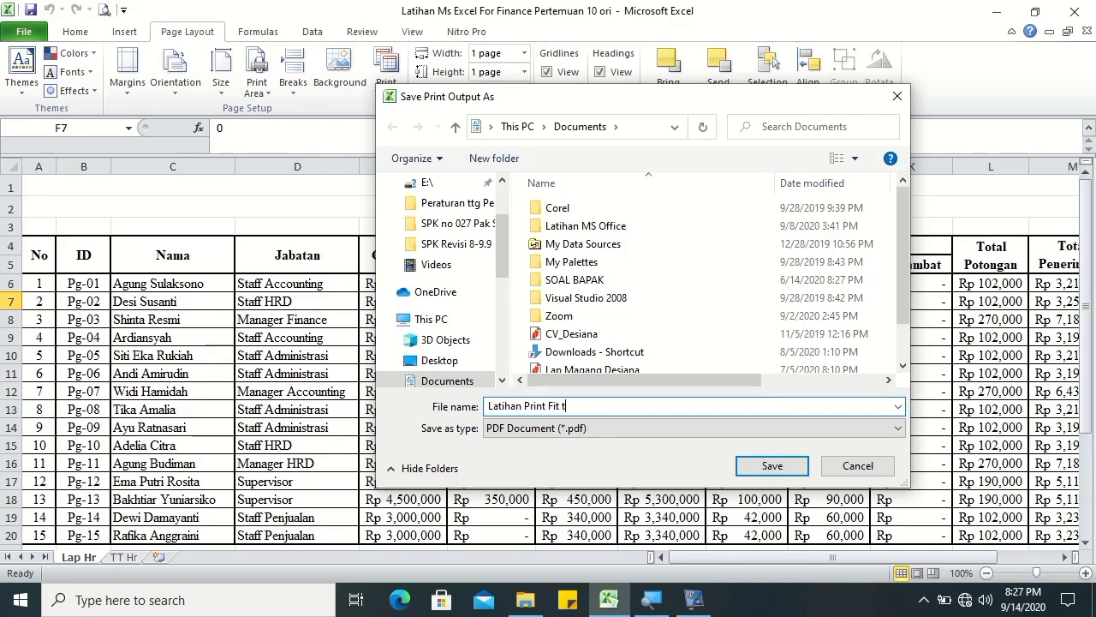
{"action": "type", "text": "o -"}
{"action": "key", "text": "BackSpace"}
{"action": "key", "text": "BackSpace"}
{"action": "type", "text": "rsetya"}
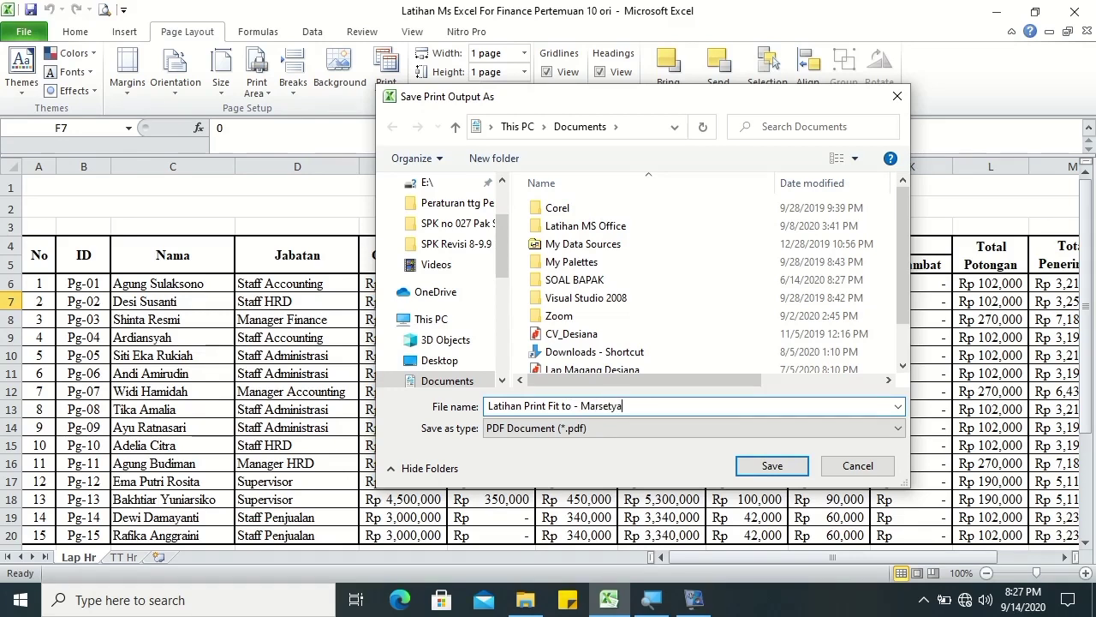
{"action": "left_click", "coordinate": [761, 468]}
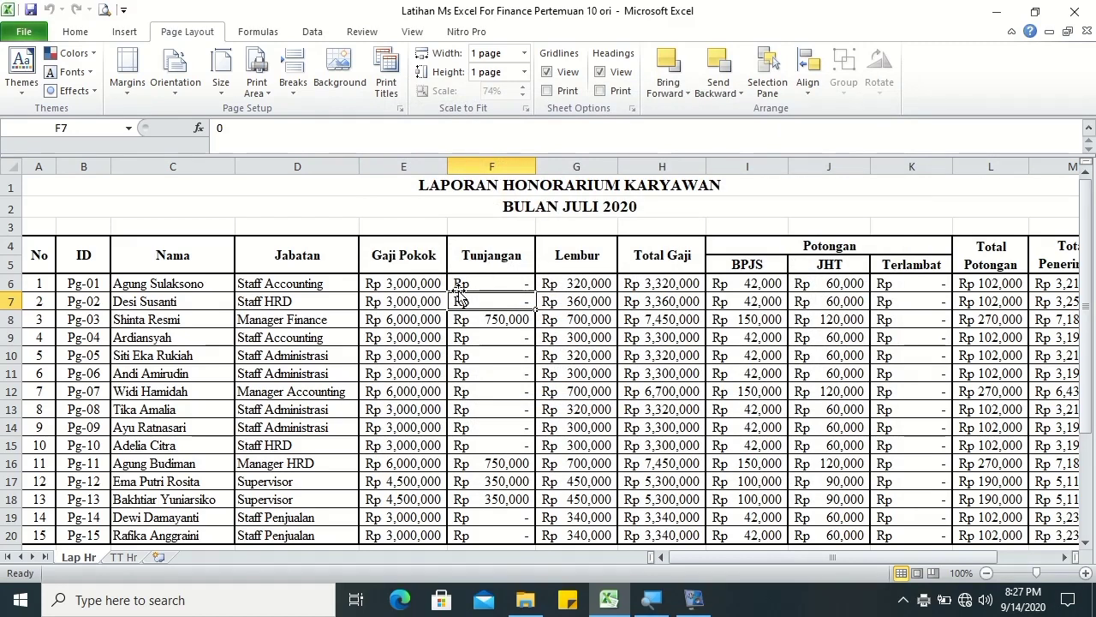
Find the newly saved report PDF in the Documents folder and open it
{"action": "left_click", "coordinate": [397, 301]}
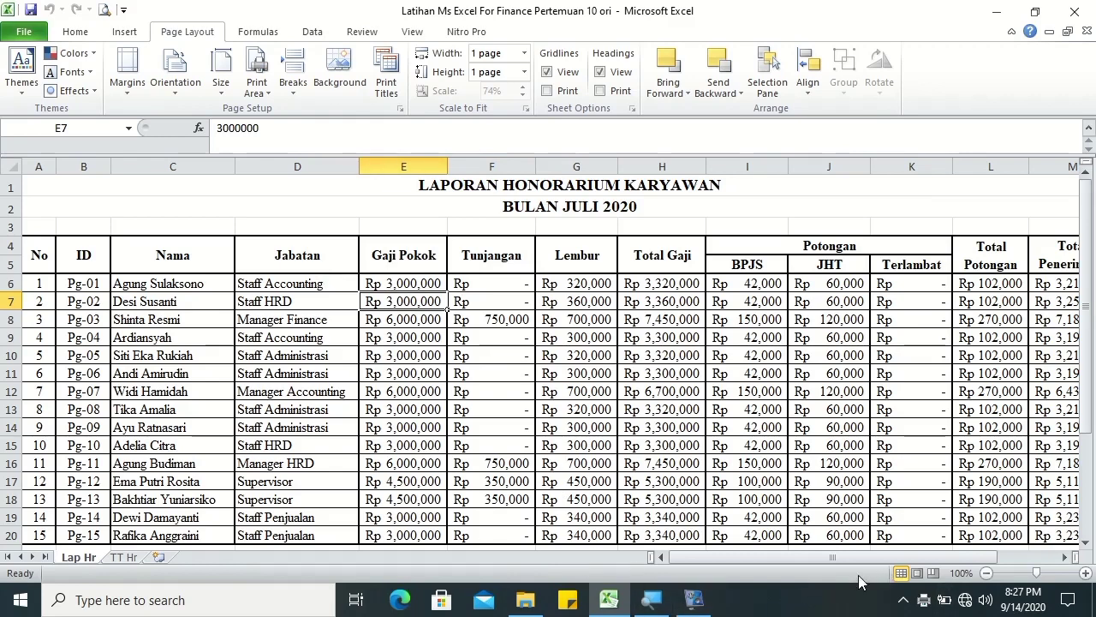
{"action": "left_click", "coordinate": [526, 599]}
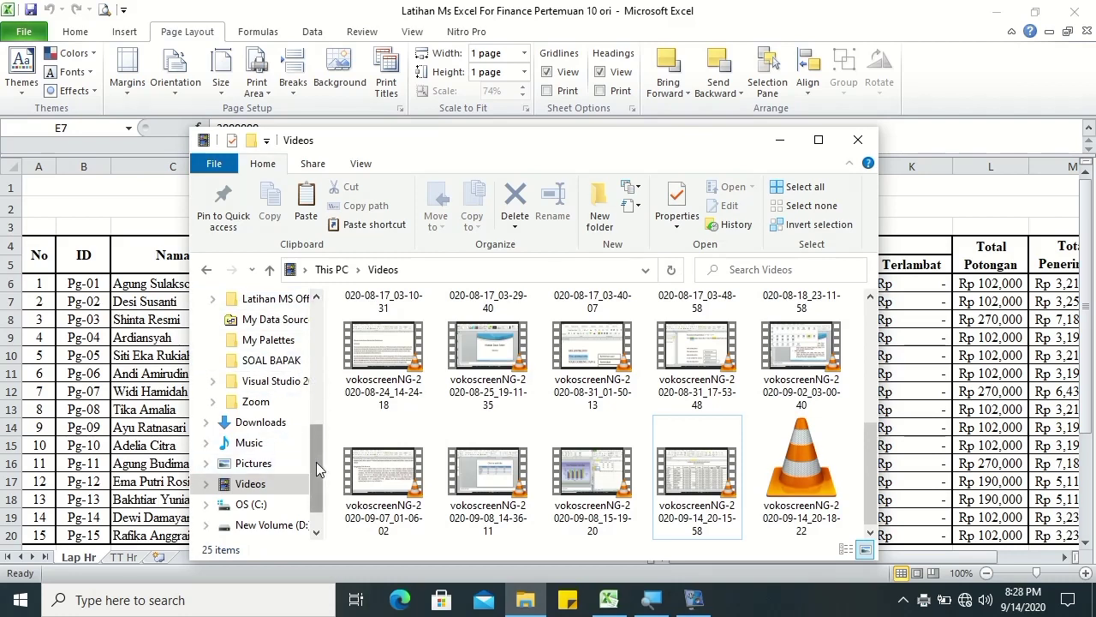
{"action": "left_click_drag", "start_coordinate": [316, 454], "coordinate": [319, 429]}
{"action": "left_click", "coordinate": [261, 339]}
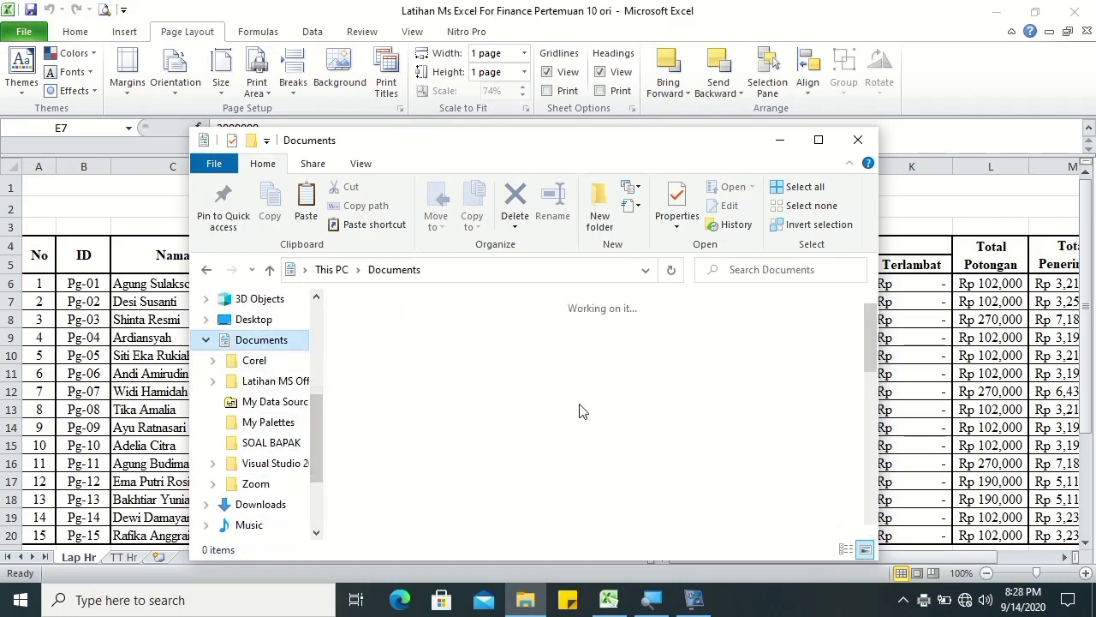
{"action": "left_click_drag", "start_coordinate": [871, 343], "coordinate": [875, 426]}
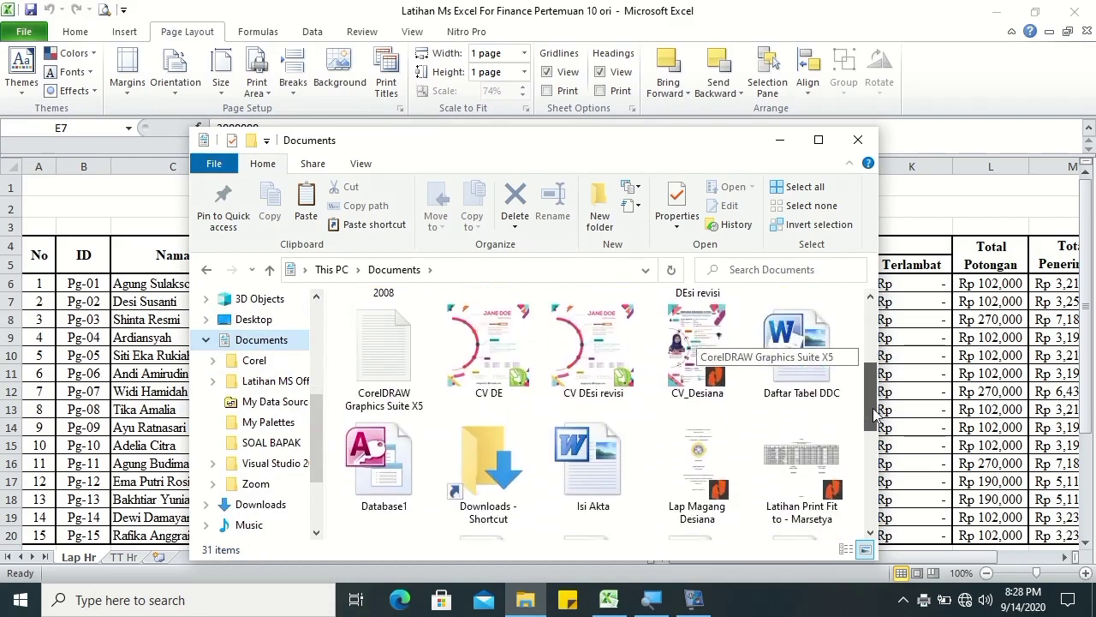
{"action": "left_click", "coordinate": [818, 441]}
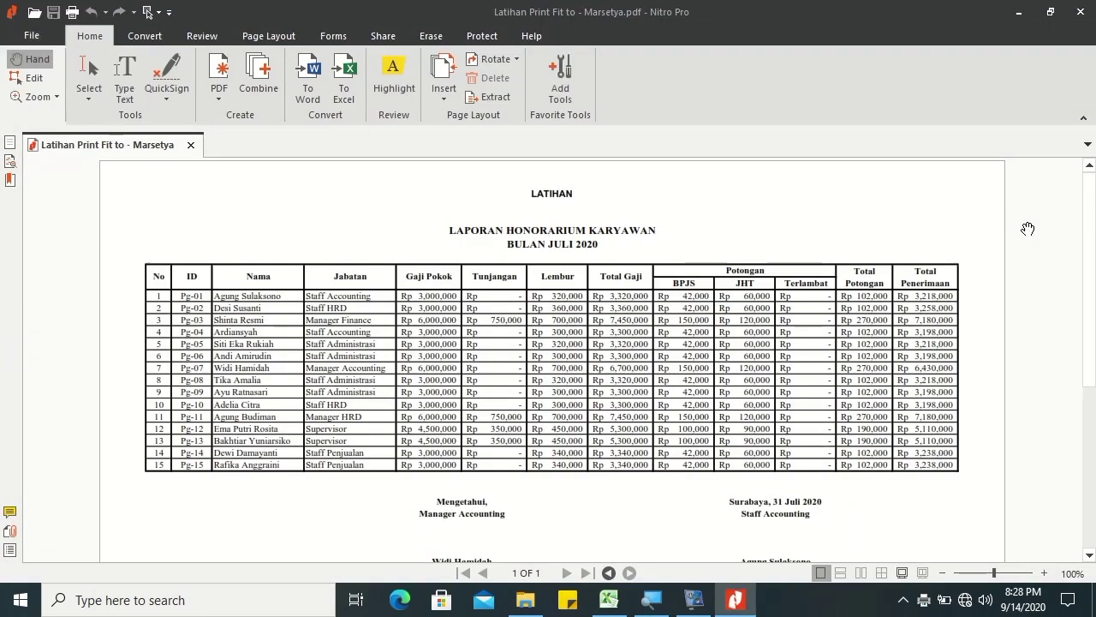
Scroll the single-page PDF to check its LATIHAN header and footer, then close Nitro Pro
{"action": "left_click_drag", "start_coordinate": [1094, 317], "coordinate": [1095, 522]}
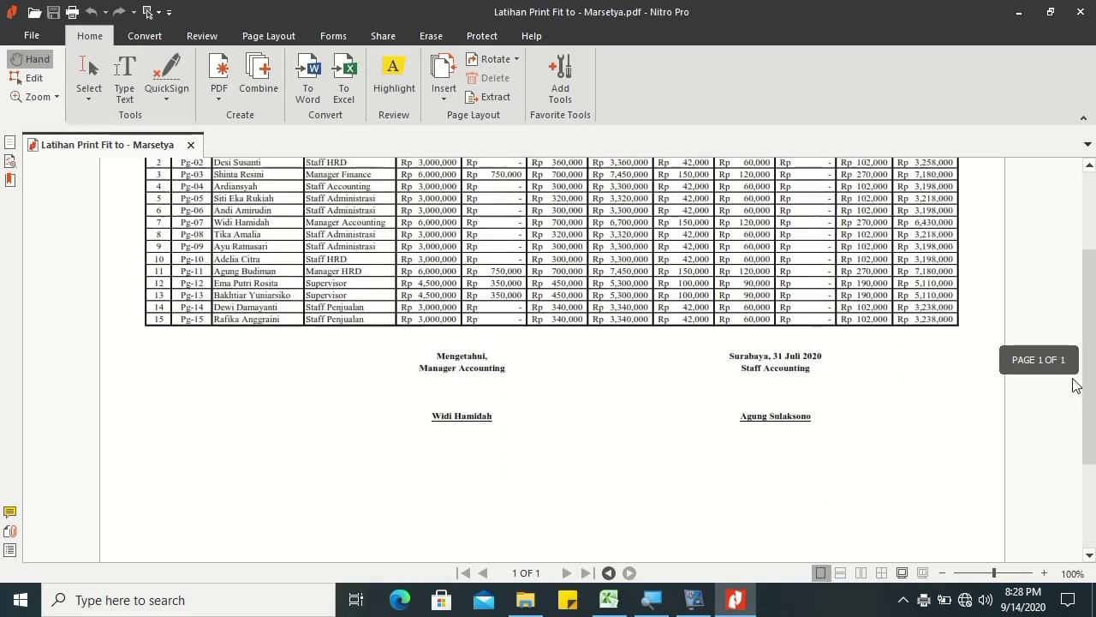
{"action": "left_click_drag", "start_coordinate": [1094, 503], "coordinate": [1090, 346]}
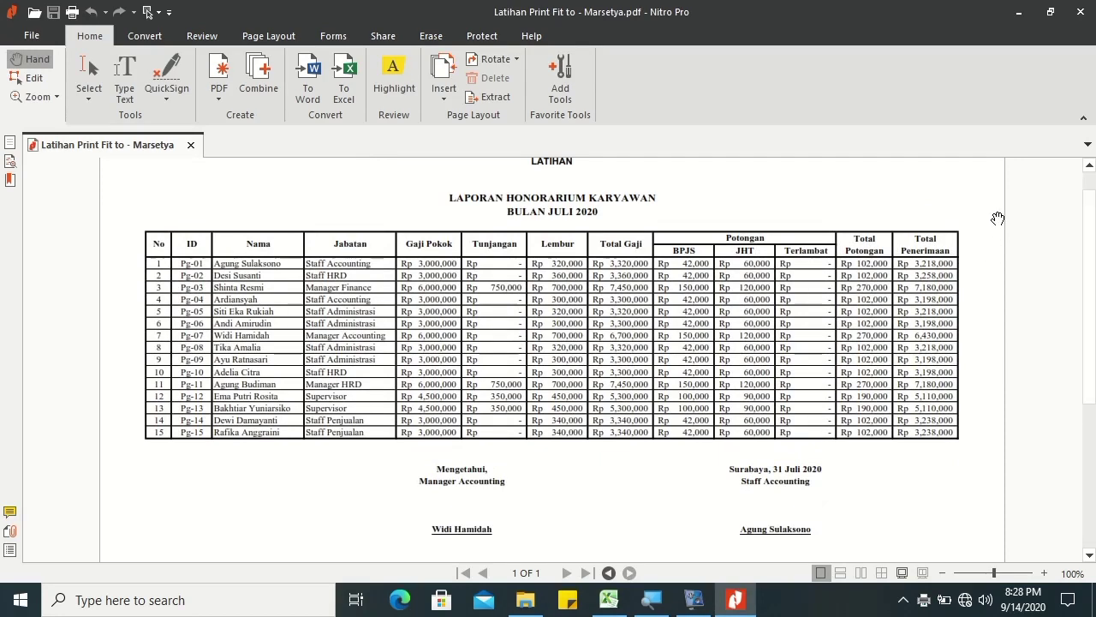
{"action": "left_click", "coordinate": [1078, 12]}
{"action": "left_click", "coordinate": [1082, 13]}
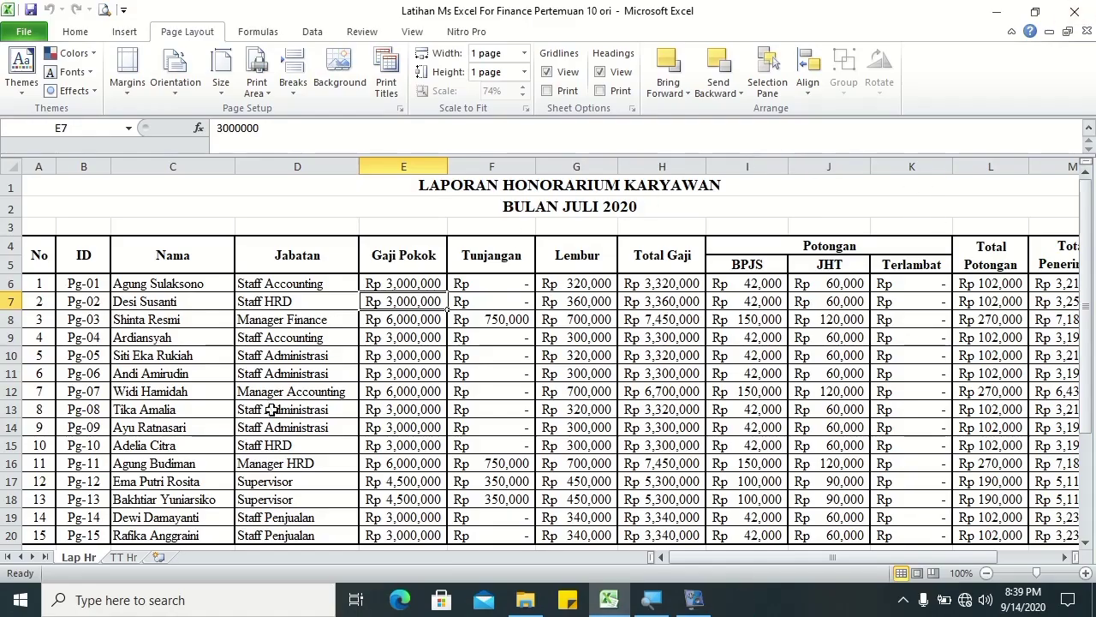
Go to the TT Hr sheet and review the July and August 2020 receipt tables, ending at A1
{"action": "left_click", "coordinate": [122, 558]}
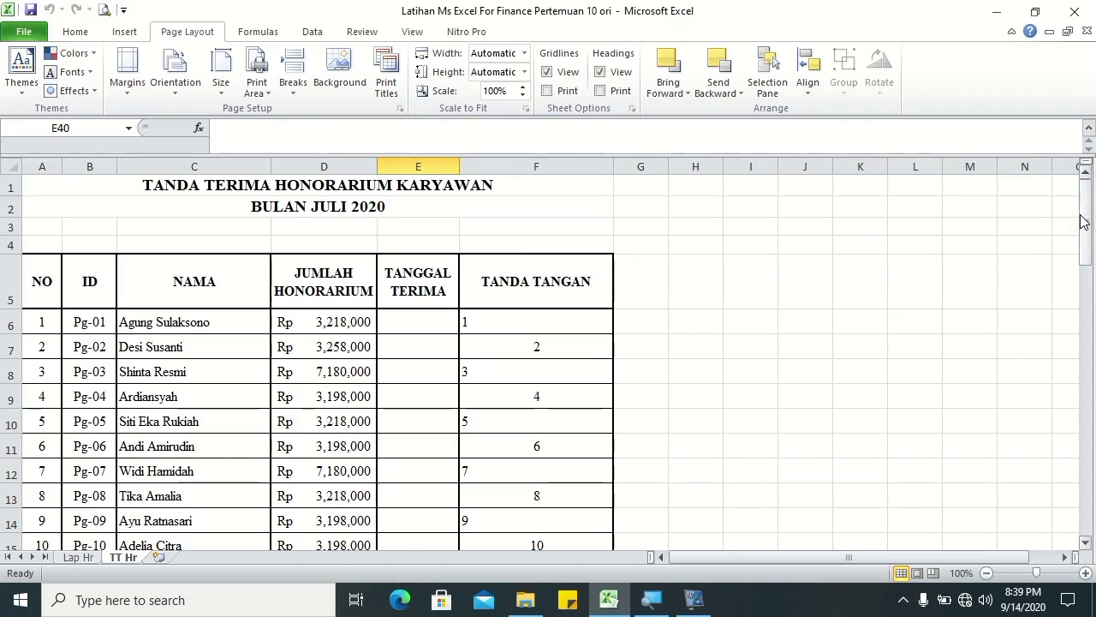
{"action": "left_click_drag", "start_coordinate": [1086, 225], "coordinate": [1086, 214]}
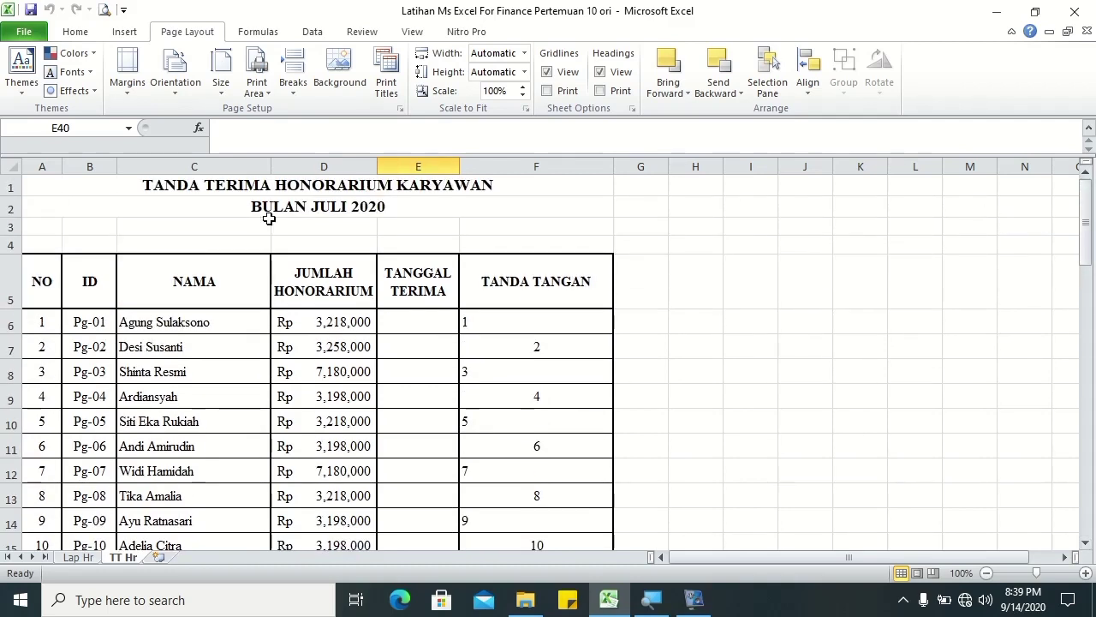
{"action": "left_click", "coordinate": [229, 207]}
{"action": "left_click_drag", "start_coordinate": [1082, 213], "coordinate": [1083, 403]}
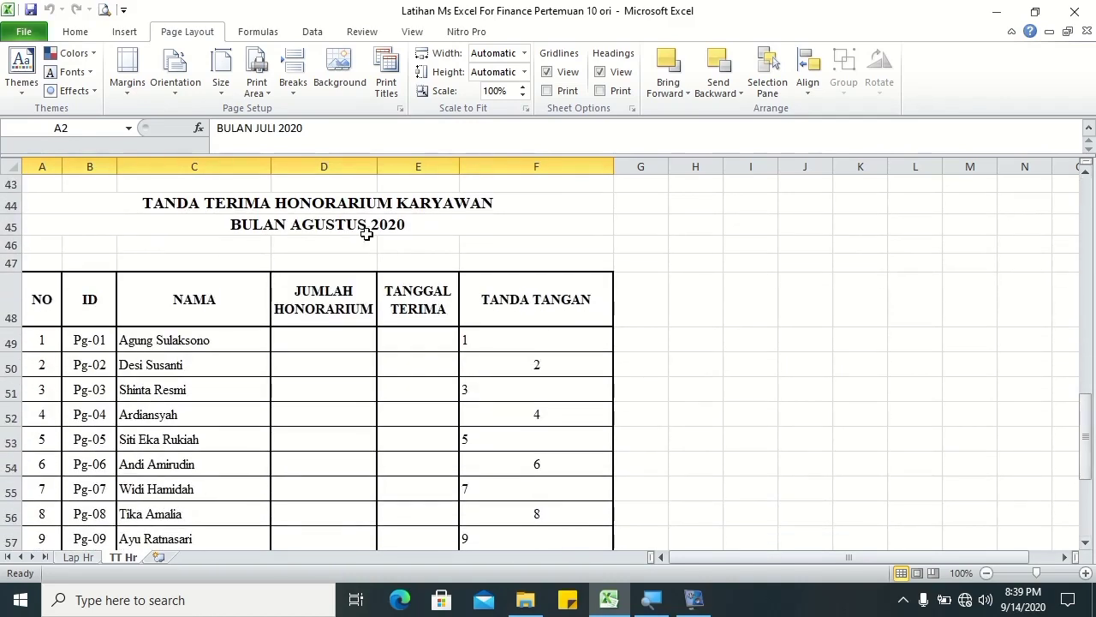
{"action": "left_click", "coordinate": [355, 224]}
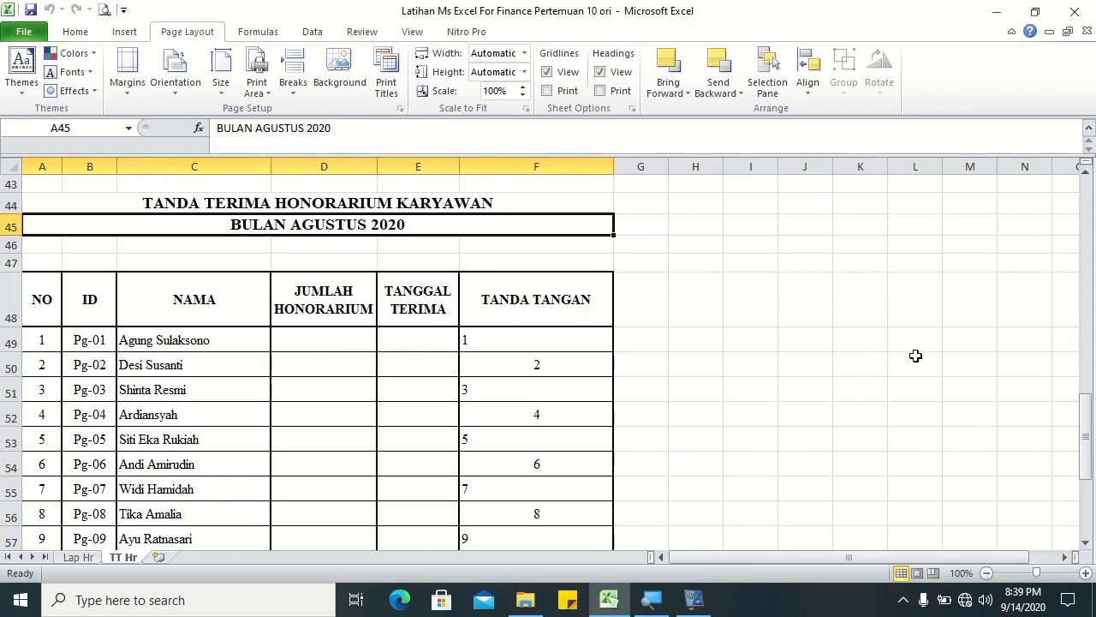
{"action": "mouse_move", "coordinate": [1090, 452]}
{"action": "left_mouse_down"}
{"action": "mouse_move", "coordinate": [1090, 498]}
{"action": "mouse_move", "coordinate": [1088, 214]}
{"action": "left_mouse_up"}
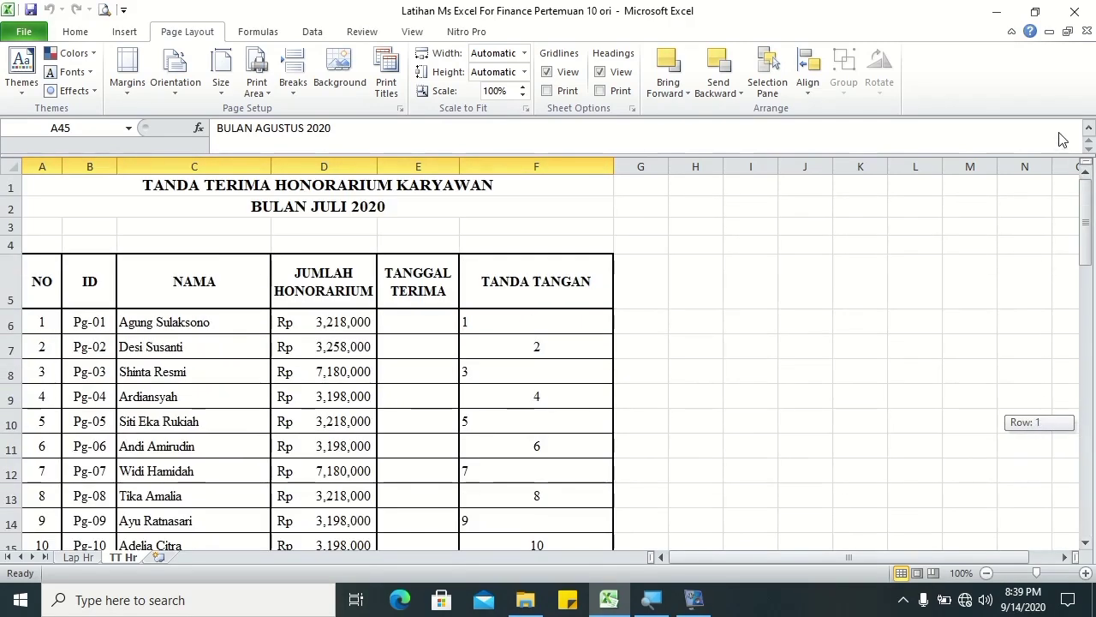
{"action": "left_click", "coordinate": [33, 183]}
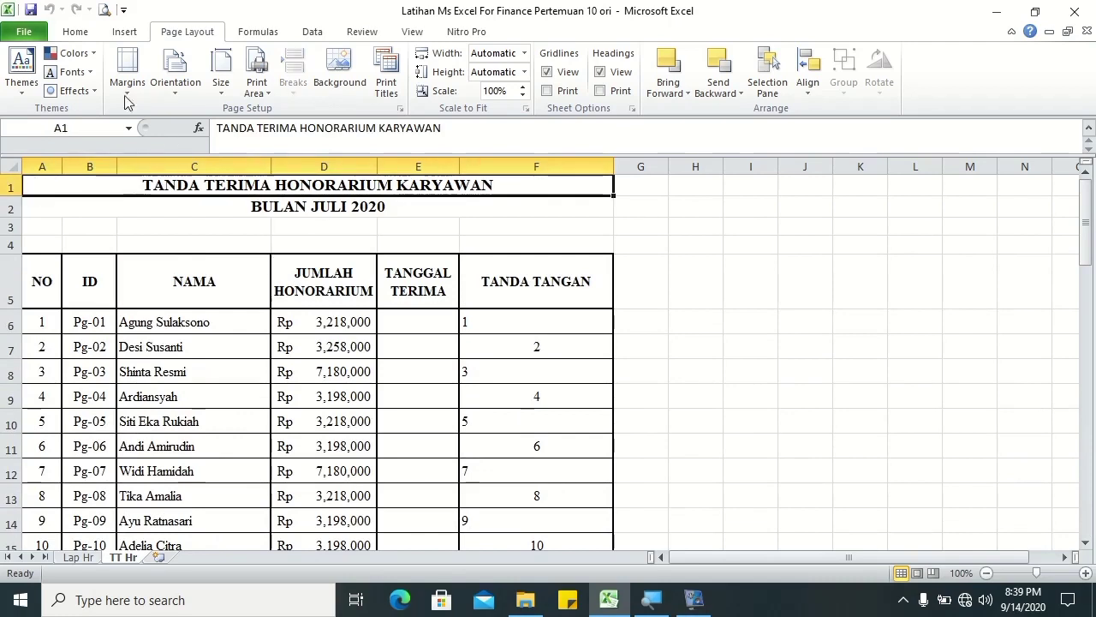
{"action": "left_click", "coordinate": [106, 15]}
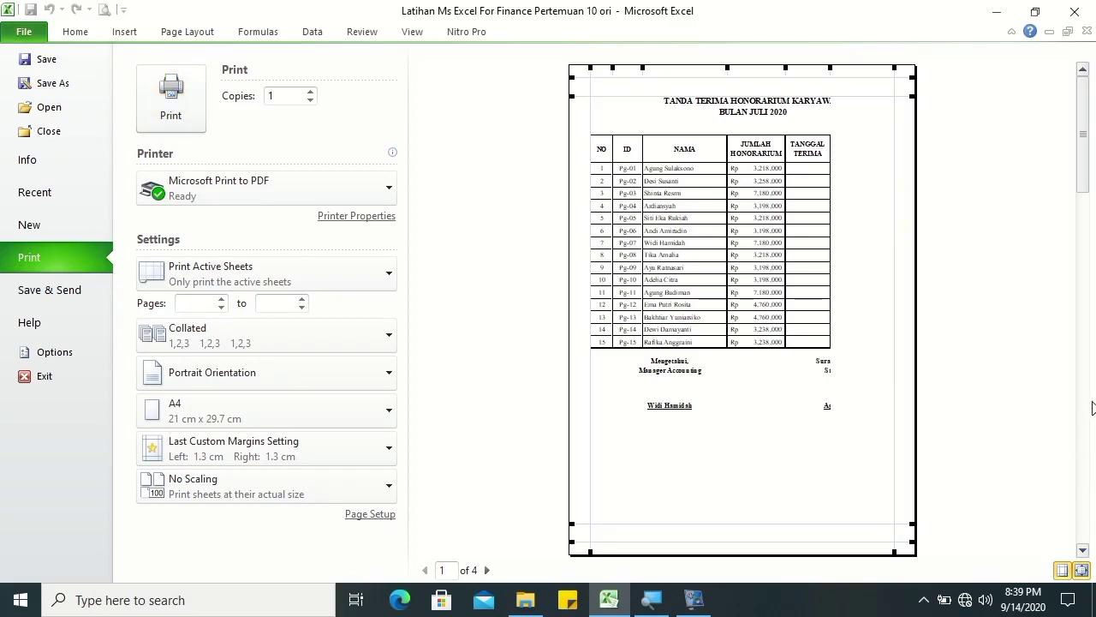
{"action": "scroll", "coordinate": [1088, 425], "scroll_direction": "down", "scroll_amount": 1}
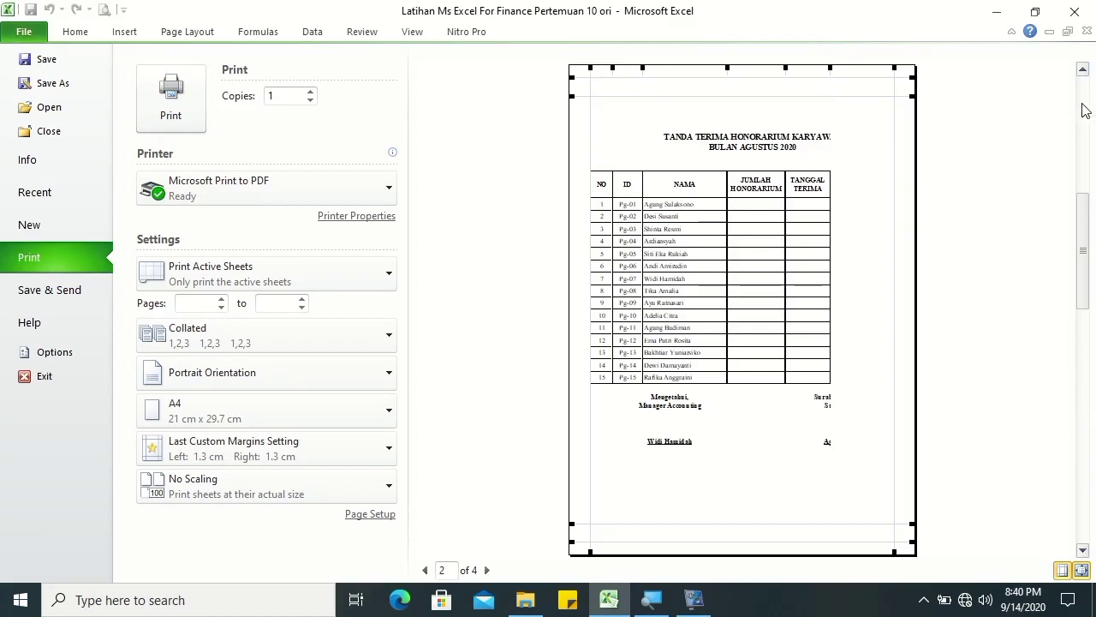
{"action": "scroll", "coordinate": [1084, 107], "scroll_direction": "up", "scroll_amount": 1}
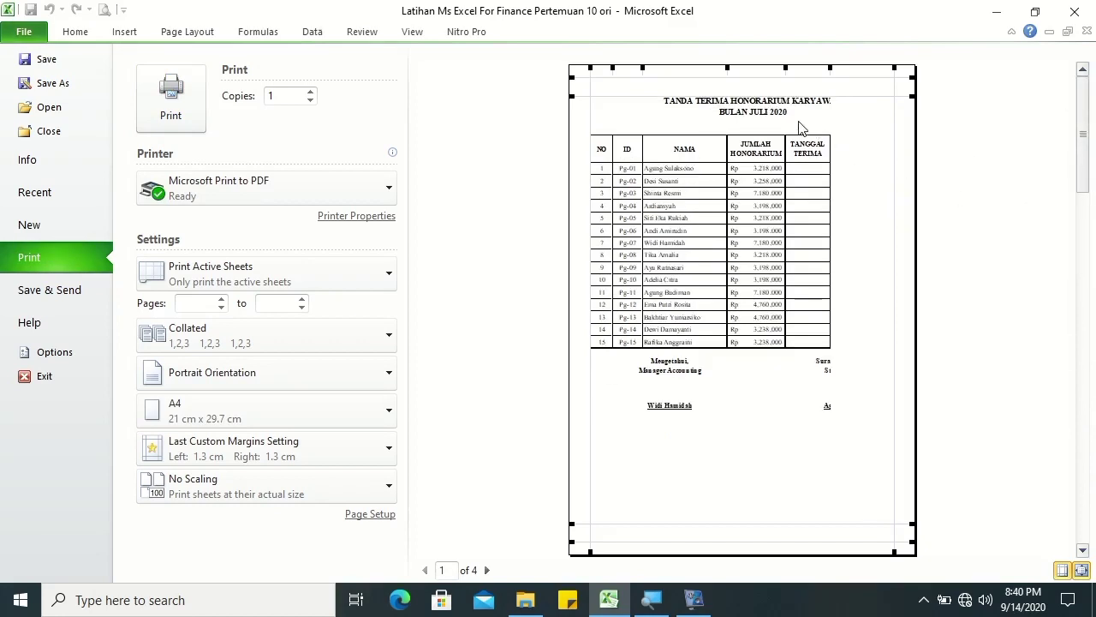
{"action": "left_click", "coordinate": [1083, 550]}
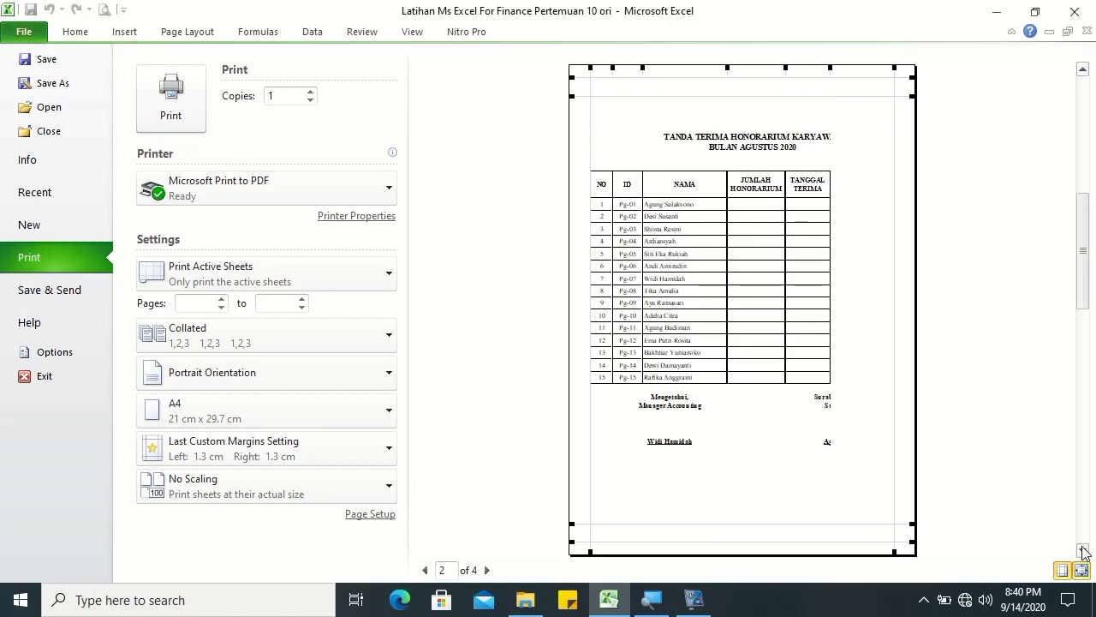
{"action": "left_click", "coordinate": [1083, 550]}
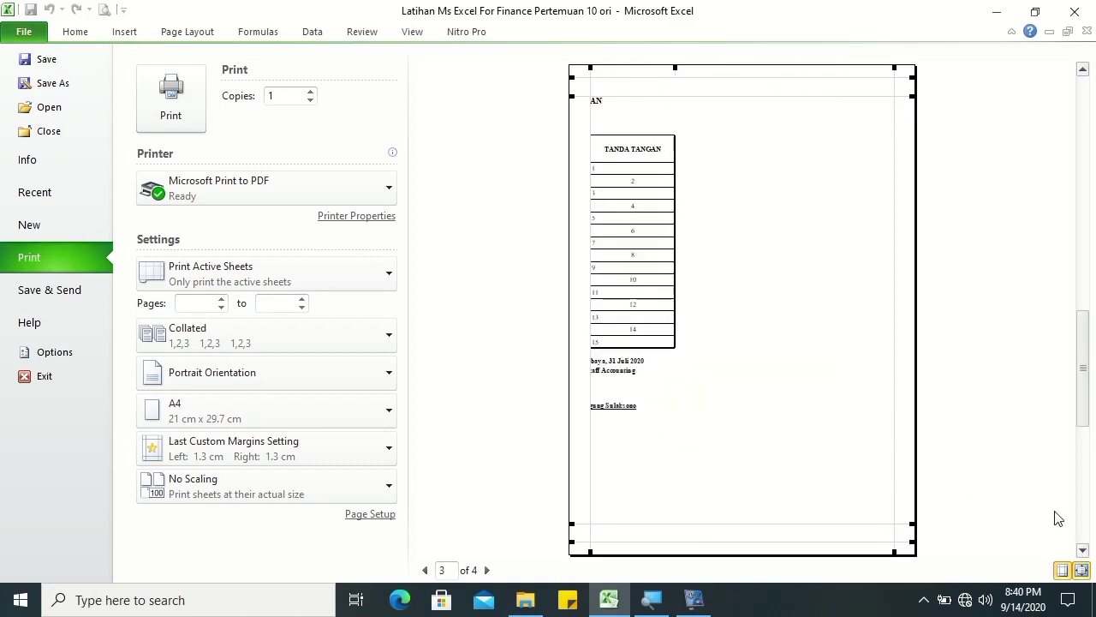
{"action": "left_click", "coordinate": [1082, 551]}
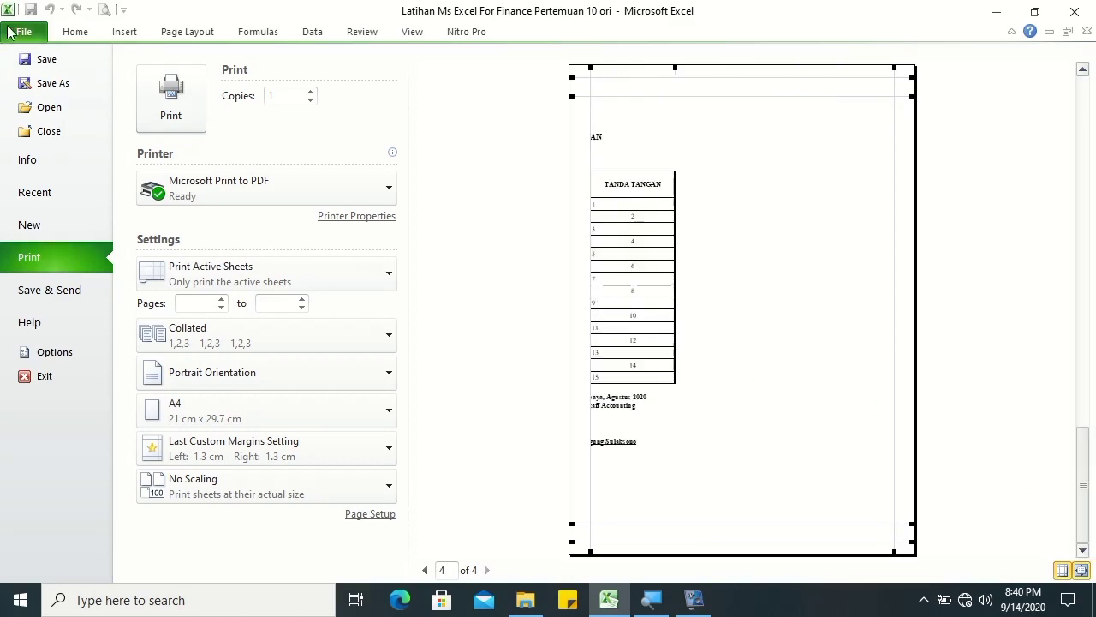
{"action": "left_click", "coordinate": [76, 34]}
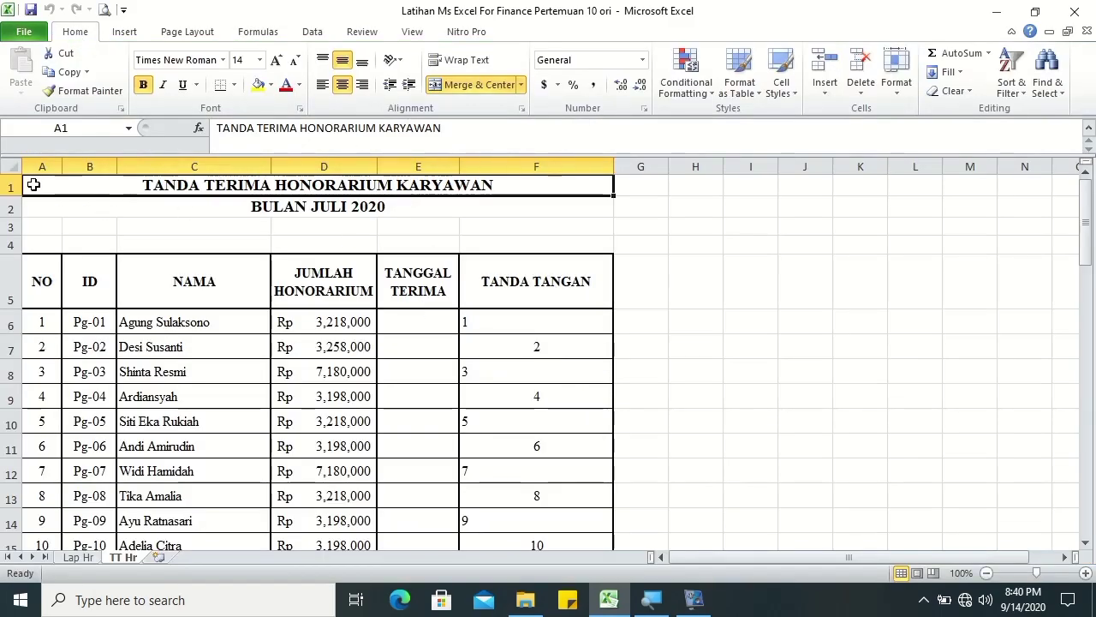
Set A1:F27, including the signature block, as the sheet's print area
{"action": "left_click_drag", "start_coordinate": [34, 185], "coordinate": [142, 487]}
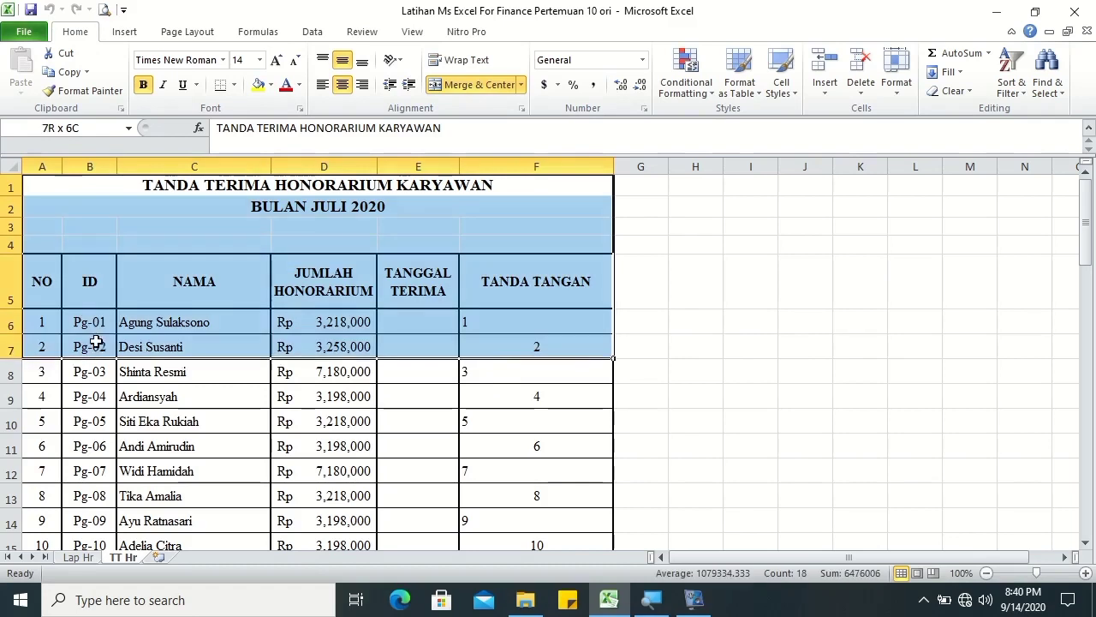
{"action": "left_click_drag", "start_coordinate": [141, 486], "coordinate": [199, 437]}
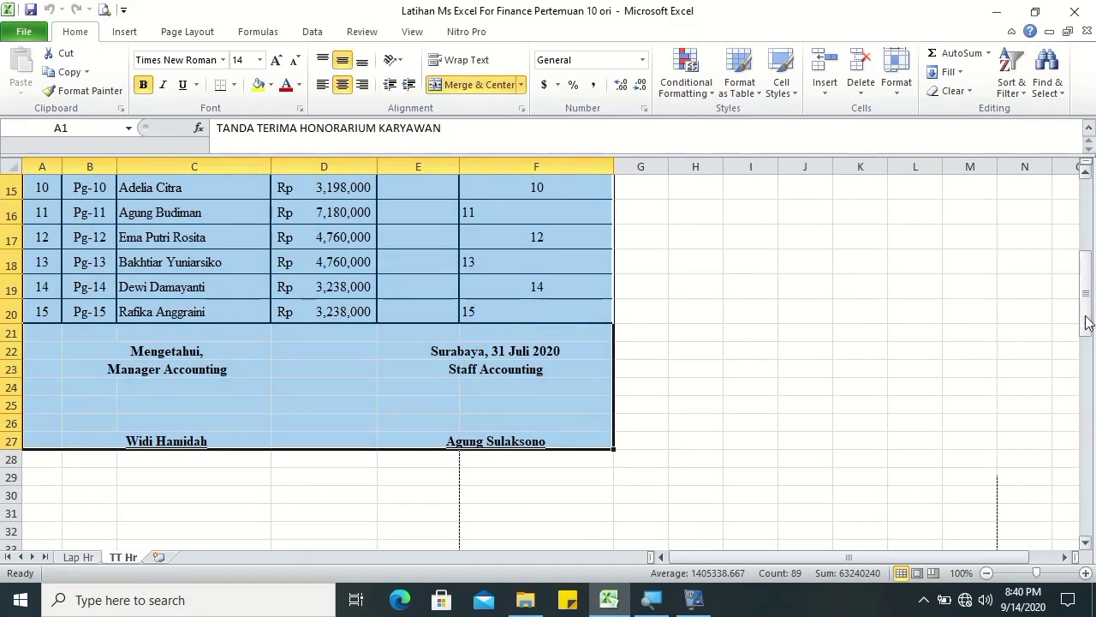
{"action": "left_click_drag", "start_coordinate": [1085, 317], "coordinate": [1081, 210]}
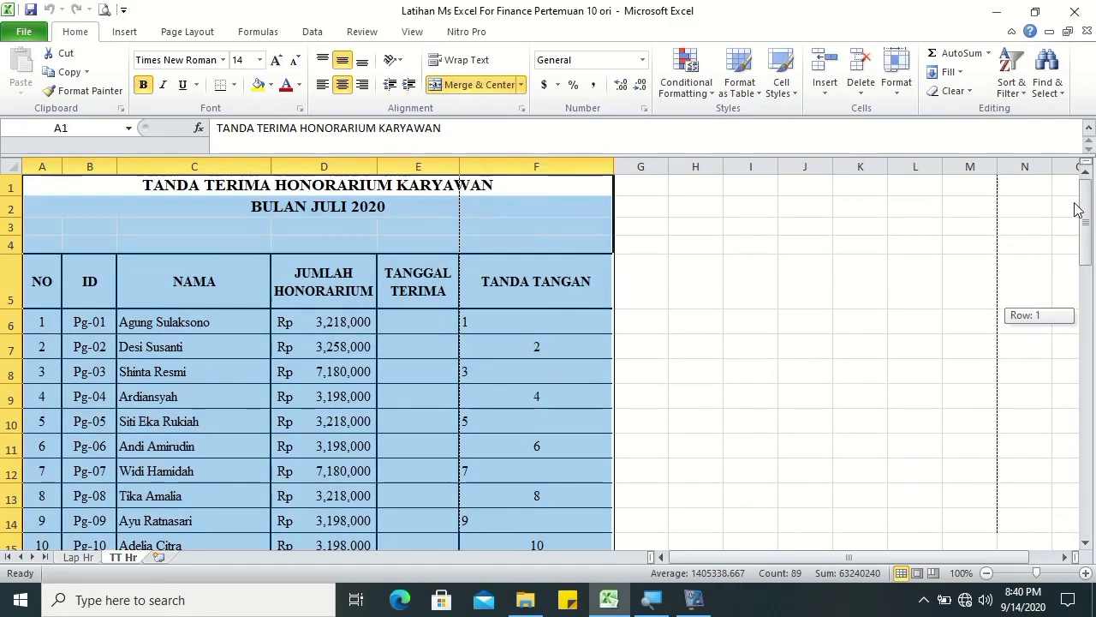
{"action": "left_click", "coordinate": [182, 33]}
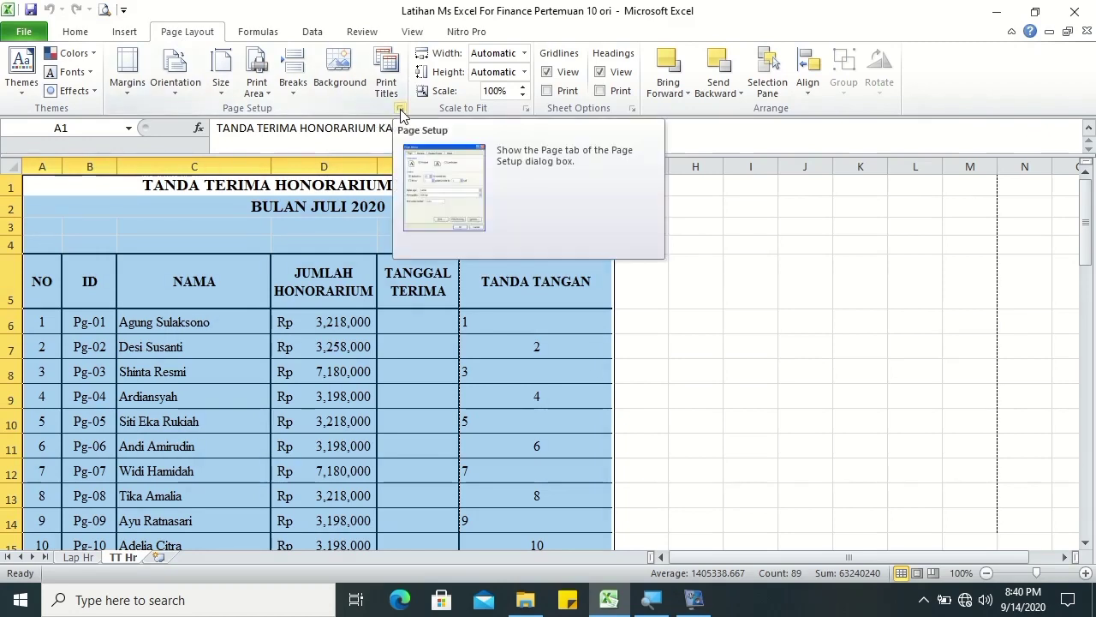
{"action": "left_click", "coordinate": [260, 93]}
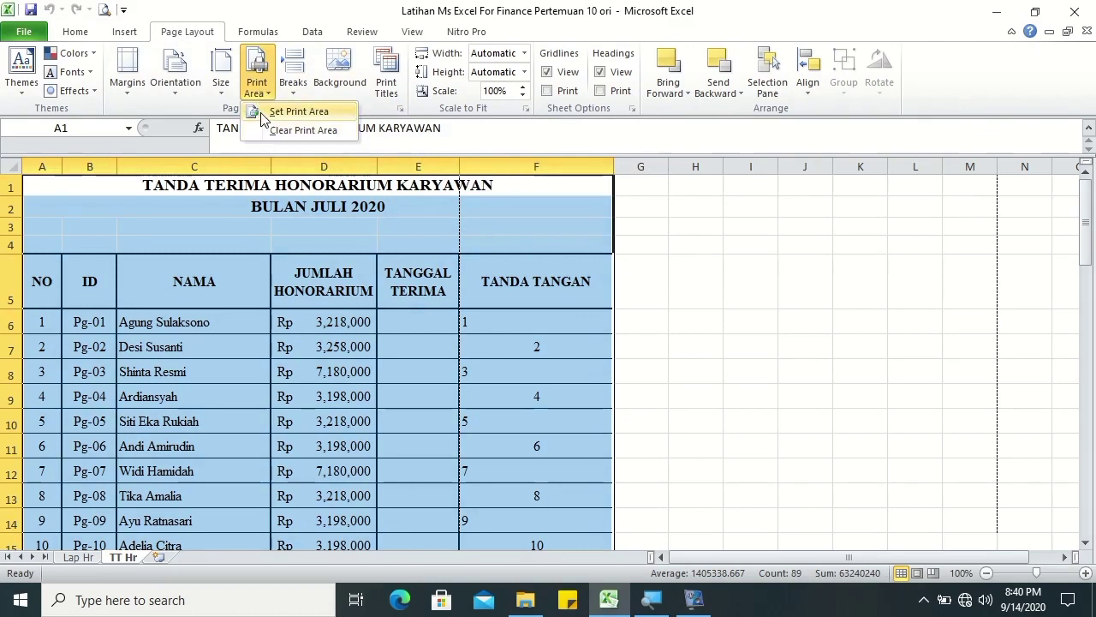
{"action": "left_click", "coordinate": [260, 114]}
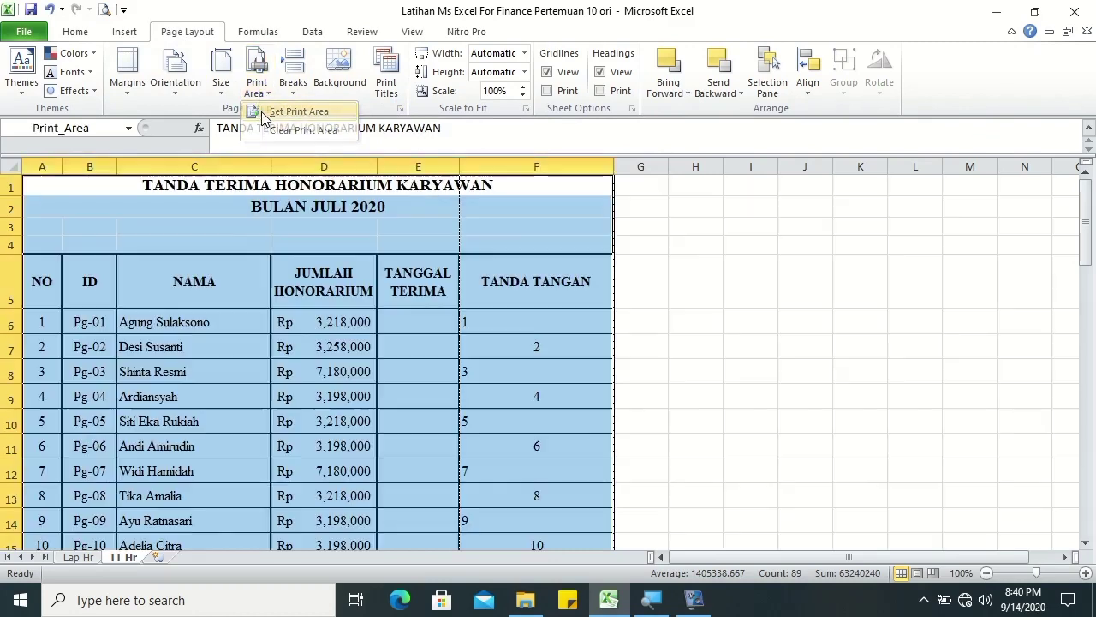
{"action": "left_click", "coordinate": [399, 109]}
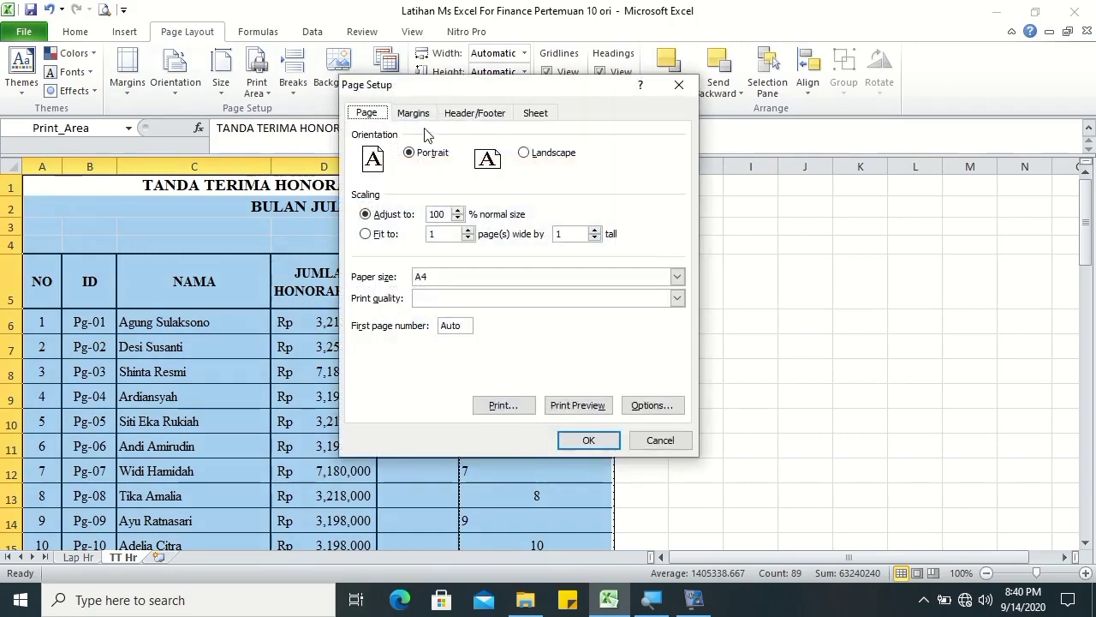
{"action": "left_click", "coordinate": [679, 92]}
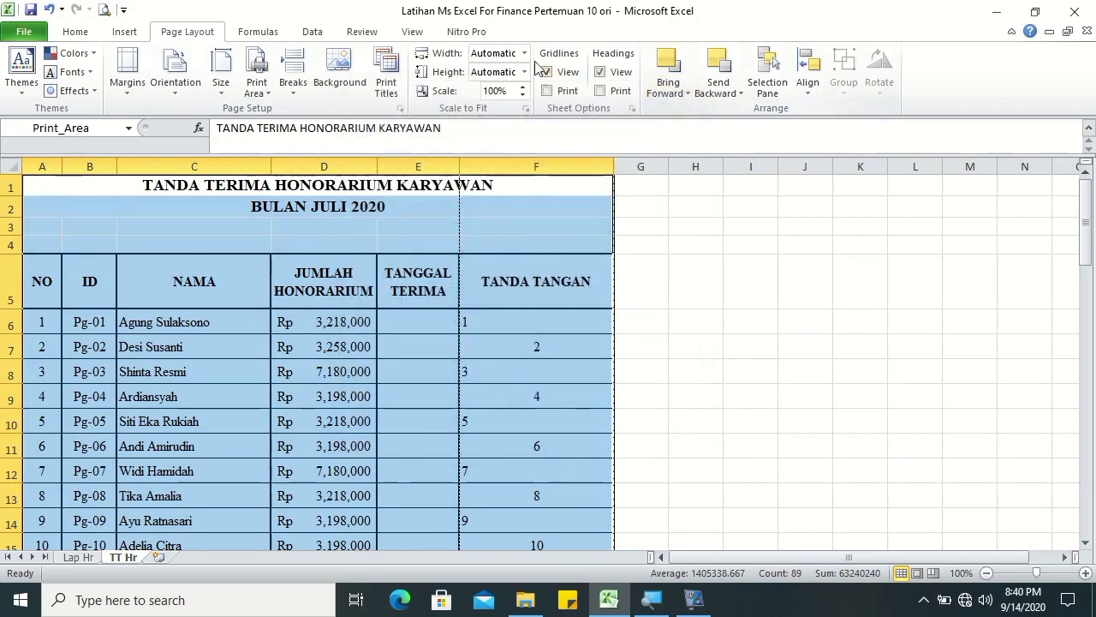
In Page Layout view, put LATIHAN in the centre header and the author's name in the centre footer
{"action": "left_click", "coordinate": [361, 32]}
{"action": "left_click", "coordinate": [412, 34]}
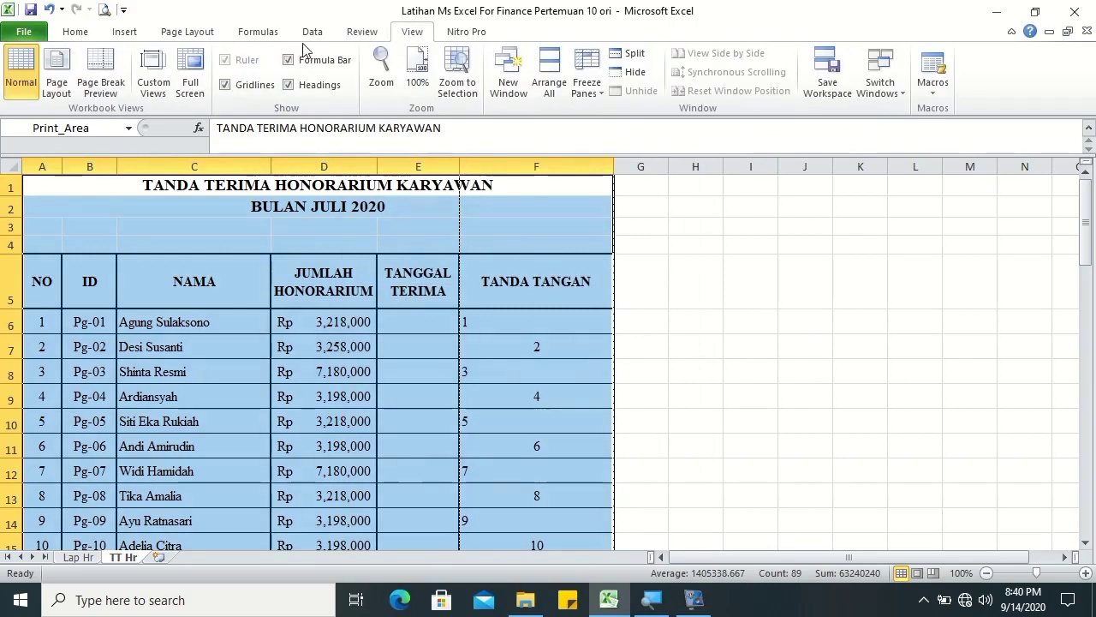
{"action": "left_click", "coordinate": [54, 96]}
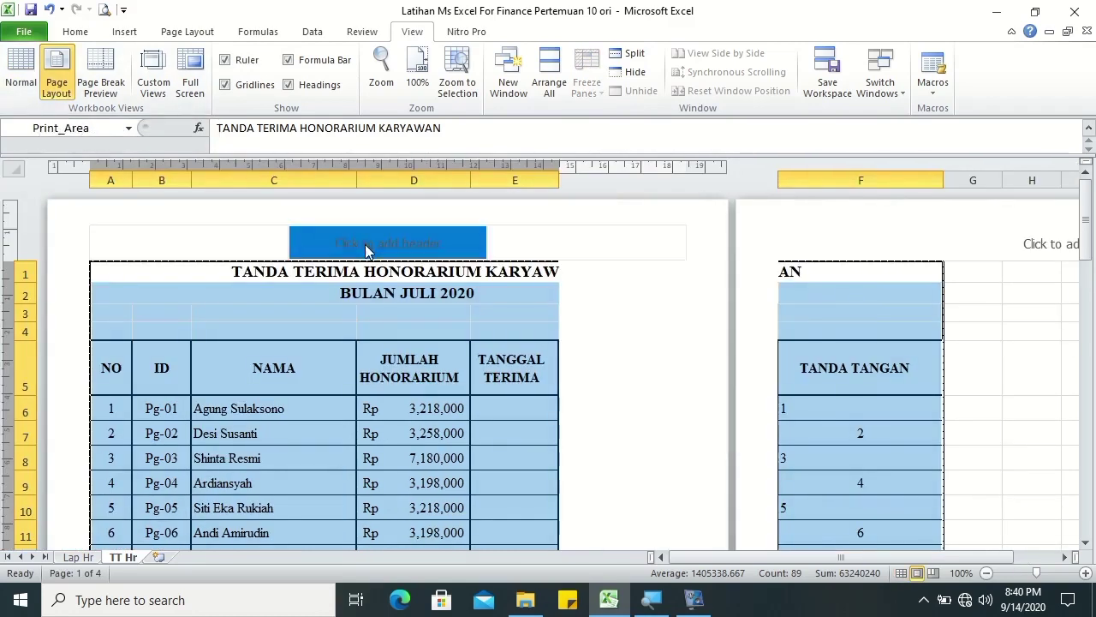
{"action": "left_click", "coordinate": [368, 244]}
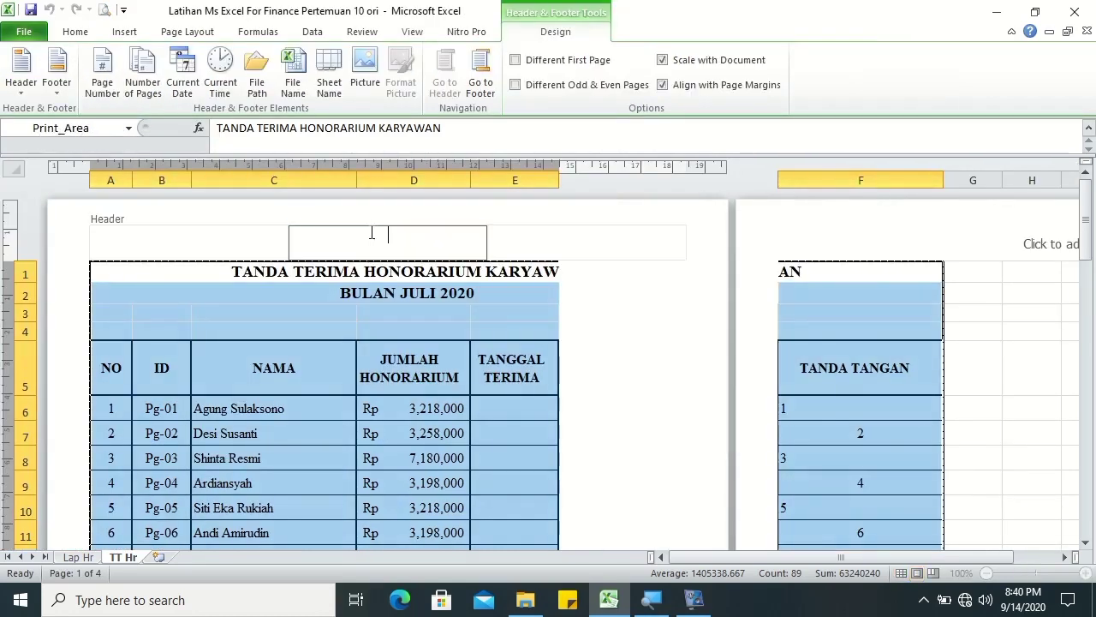
{"action": "type", "text": "LATIHAN"}
{"action": "left_click_drag", "start_coordinate": [1087, 224], "coordinate": [1089, 353]}
{"action": "left_click", "coordinate": [405, 474]}
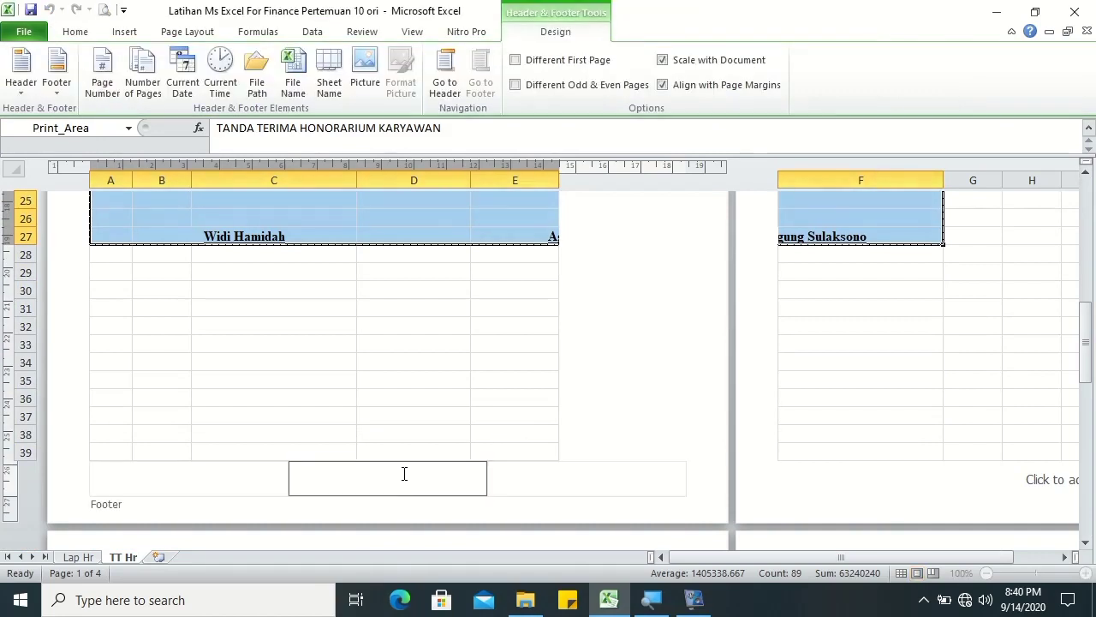
{"action": "type", "text": "m"}
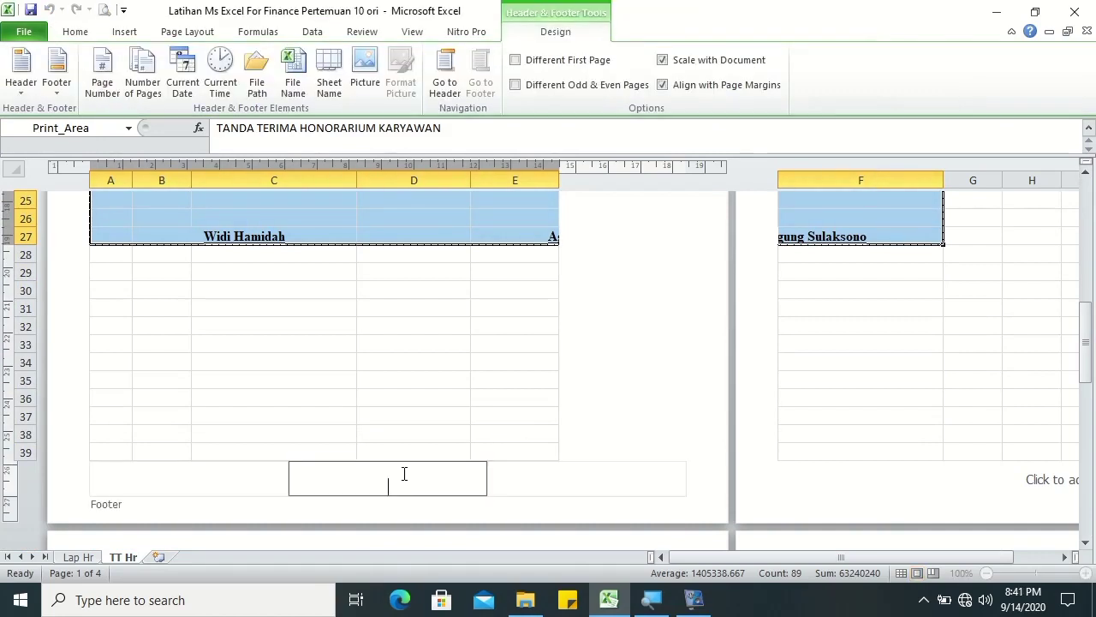
{"action": "type", "text": "arsetya"}
Format the centre footer text in Times New Roman, size 12
{"action": "left_click", "coordinate": [246, 478]}
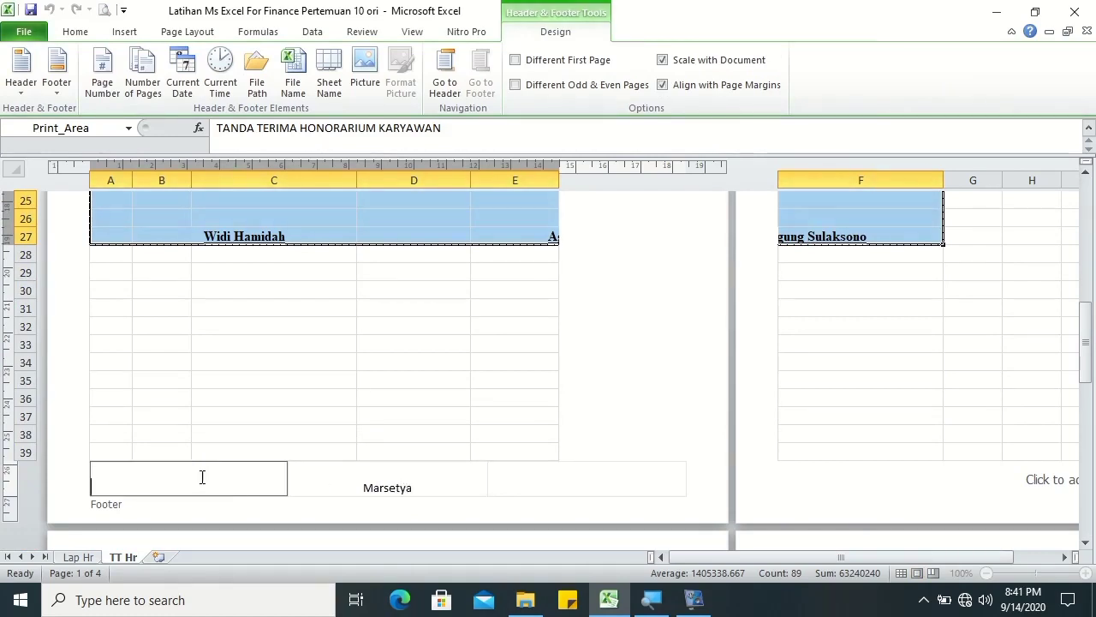
{"action": "left_click", "coordinate": [396, 481]}
{"action": "left_click", "coordinate": [584, 474]}
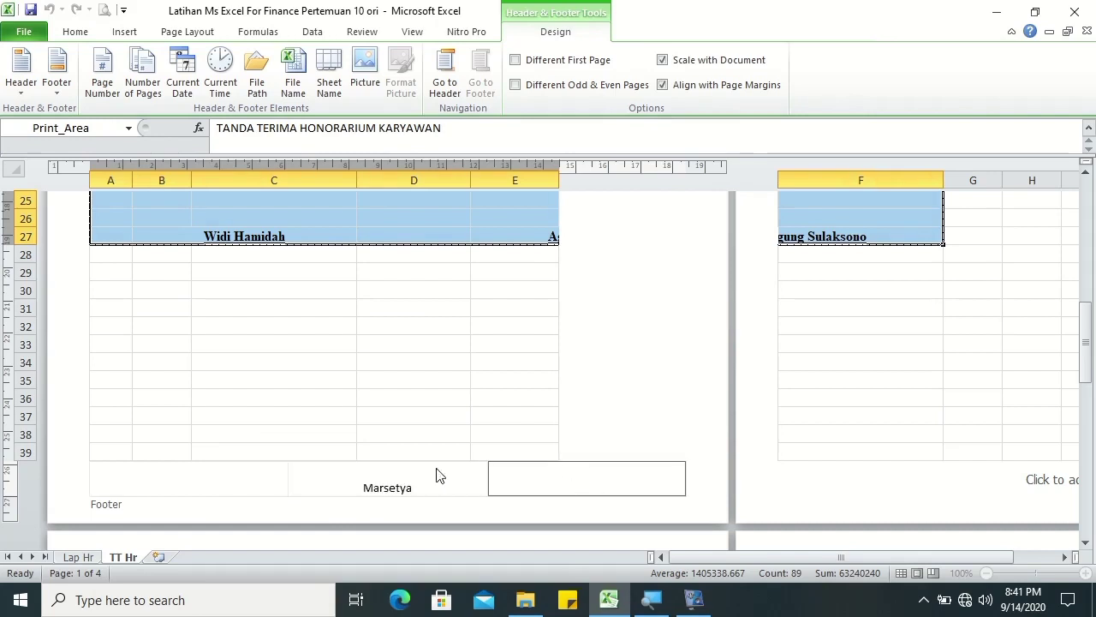
{"action": "left_click", "coordinate": [415, 487]}
{"action": "left_click_drag", "start_coordinate": [411, 486], "coordinate": [351, 483]}
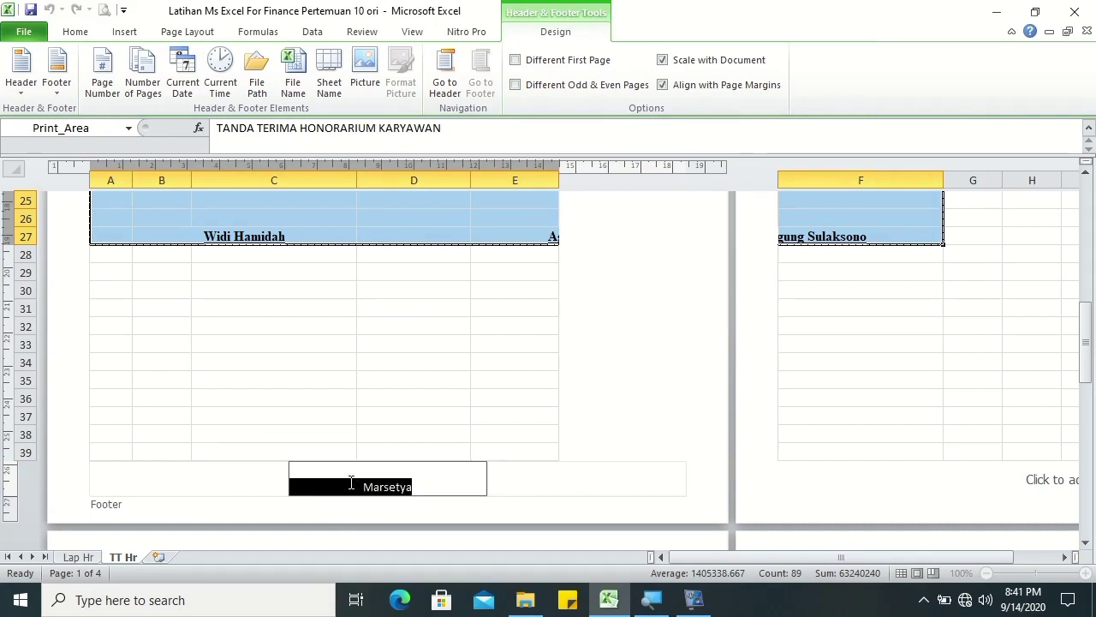
{"action": "left_click", "coordinate": [84, 32]}
{"action": "left_click", "coordinate": [195, 60]}
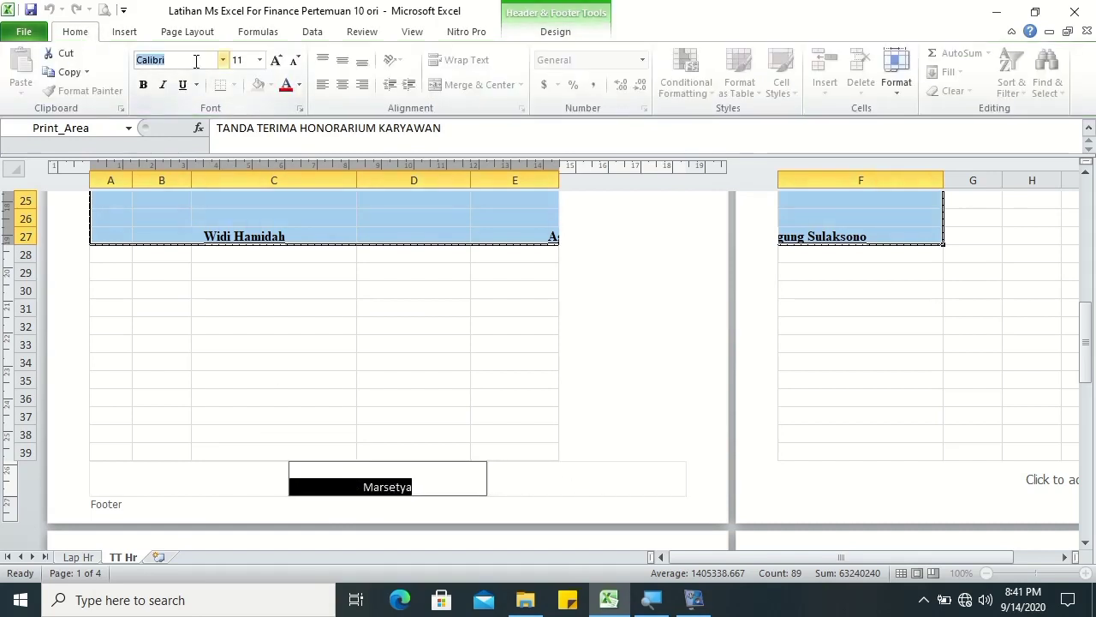
{"action": "type", "text": "times"}
{"action": "key", "text": "Return"}
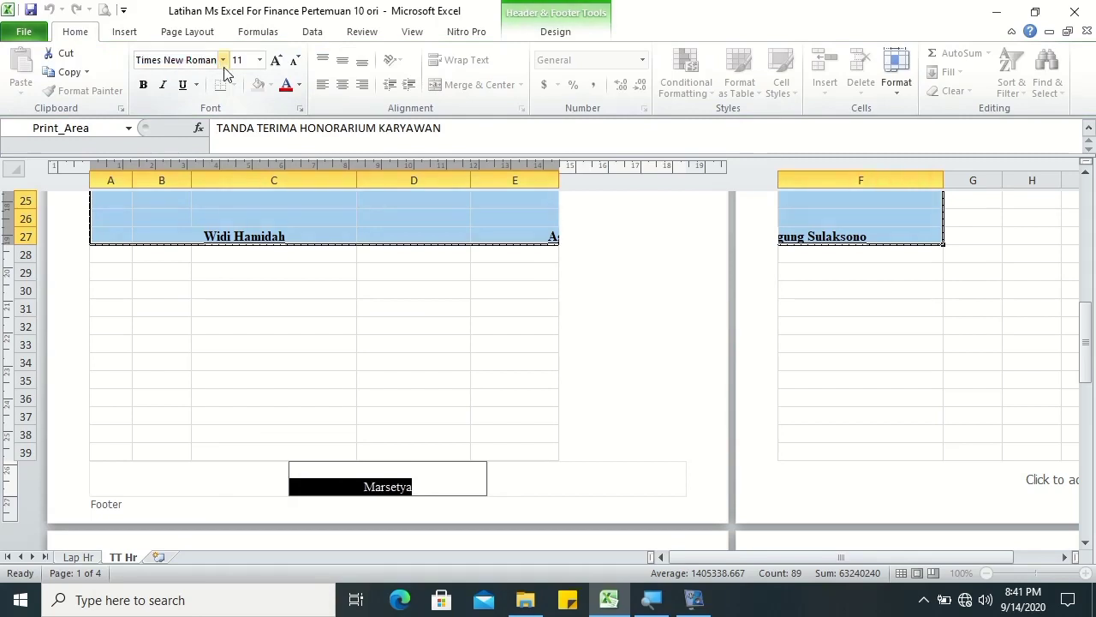
{"action": "left_click", "coordinate": [276, 60]}
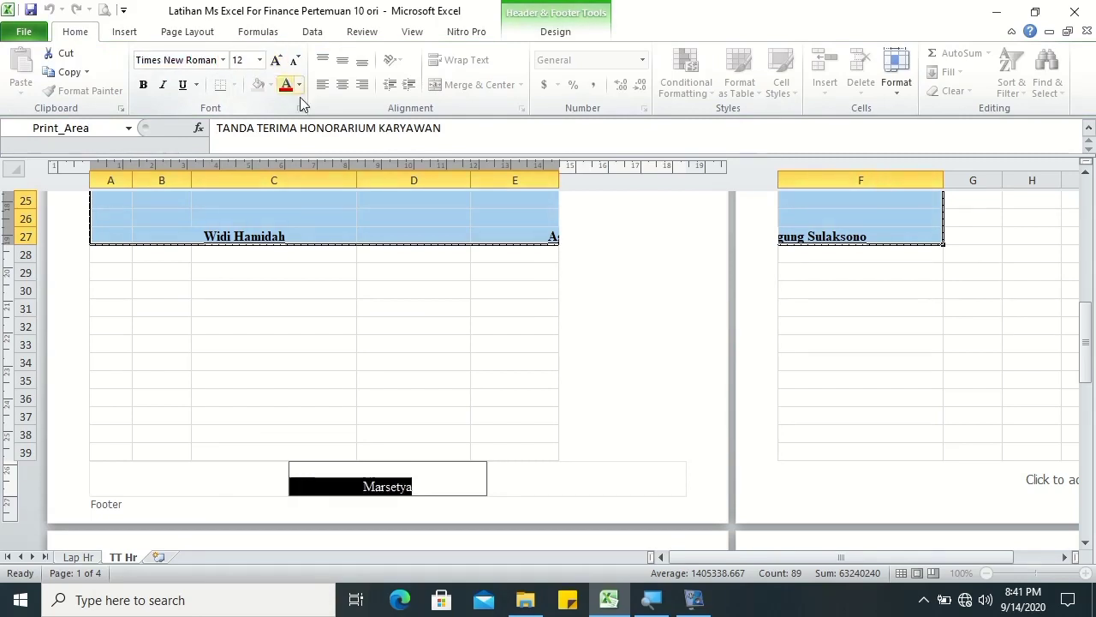
{"action": "left_click_drag", "start_coordinate": [1085, 343], "coordinate": [1085, 193]}
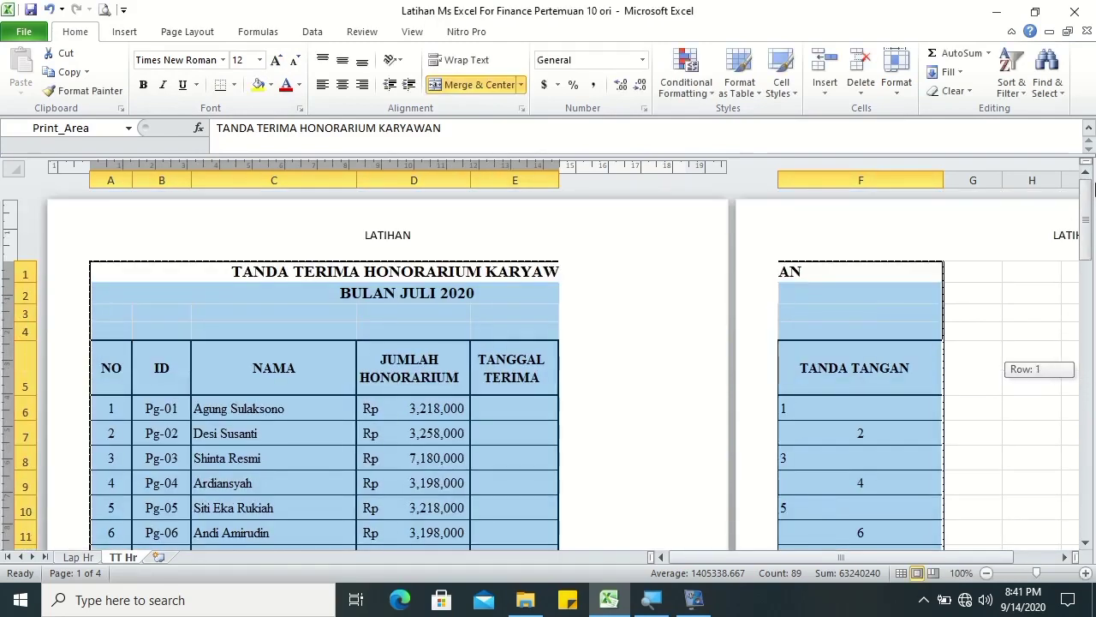
Format the LATIHAN header in Times New Roman, size 12
{"action": "left_click", "coordinate": [385, 238]}
{"action": "left_click", "coordinate": [175, 60]}
{"action": "type", "text": "Tahoma"}
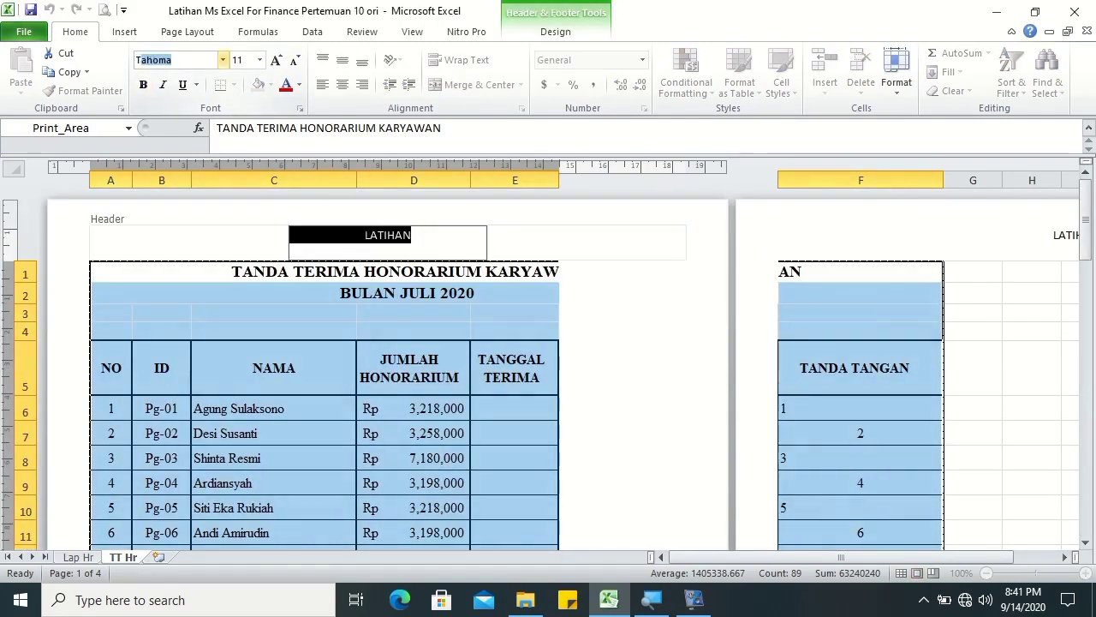
{"action": "type", "text": "Times New Roman"}
{"action": "key", "text": "Return"}
{"action": "left_click", "coordinate": [276, 60]}
Exit header editing and switch the sheet back to Normal view
{"action": "left_click", "coordinate": [650, 251]}
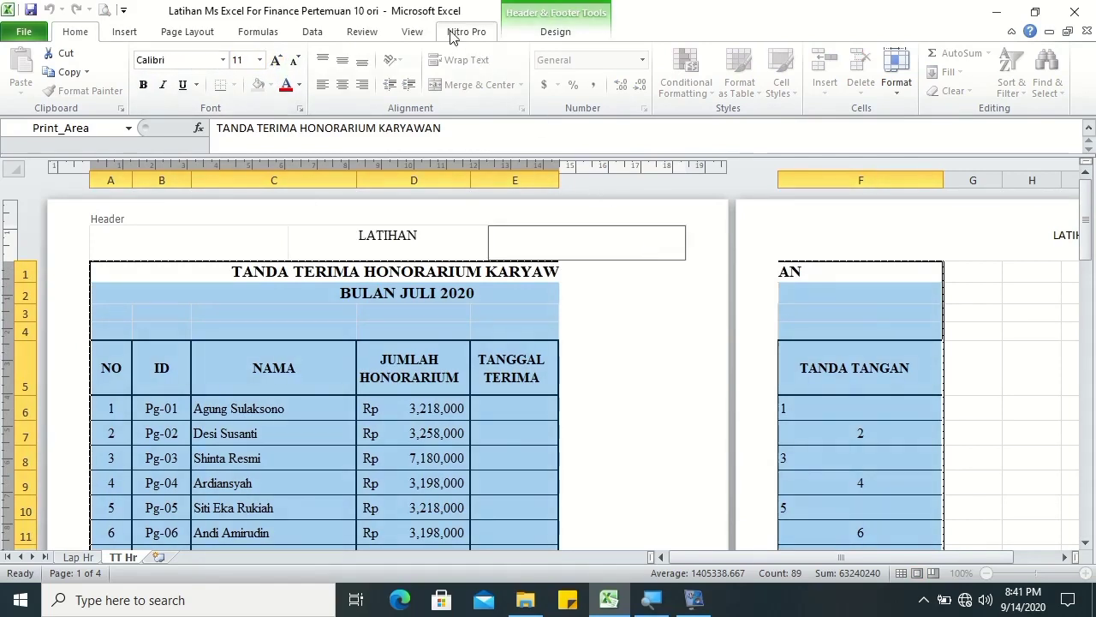
{"action": "left_click", "coordinate": [555, 32]}
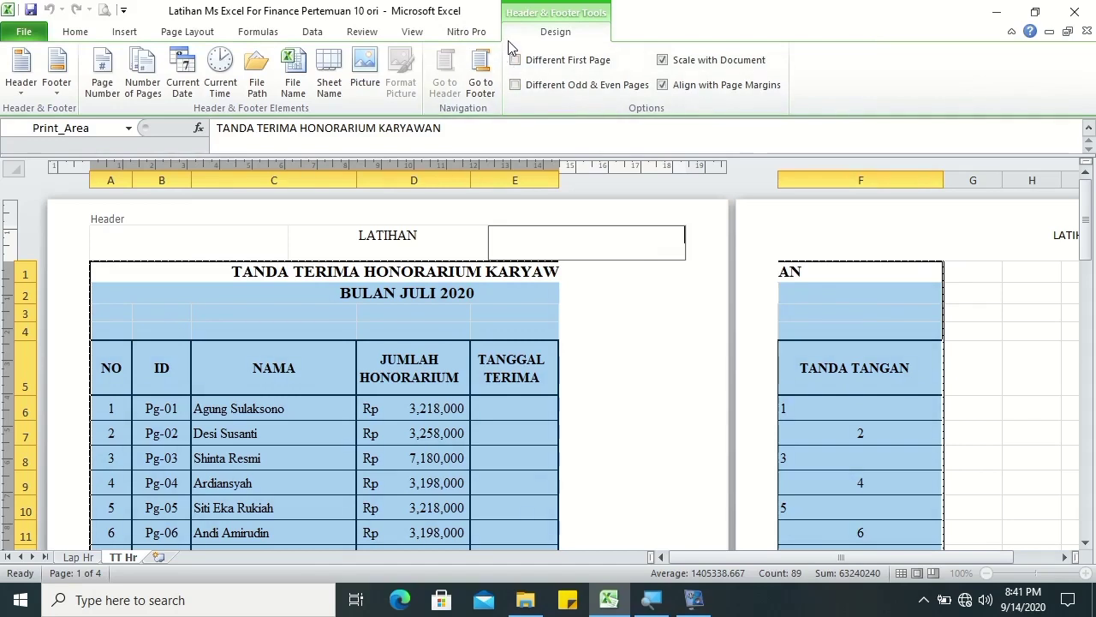
{"action": "left_click", "coordinate": [411, 33]}
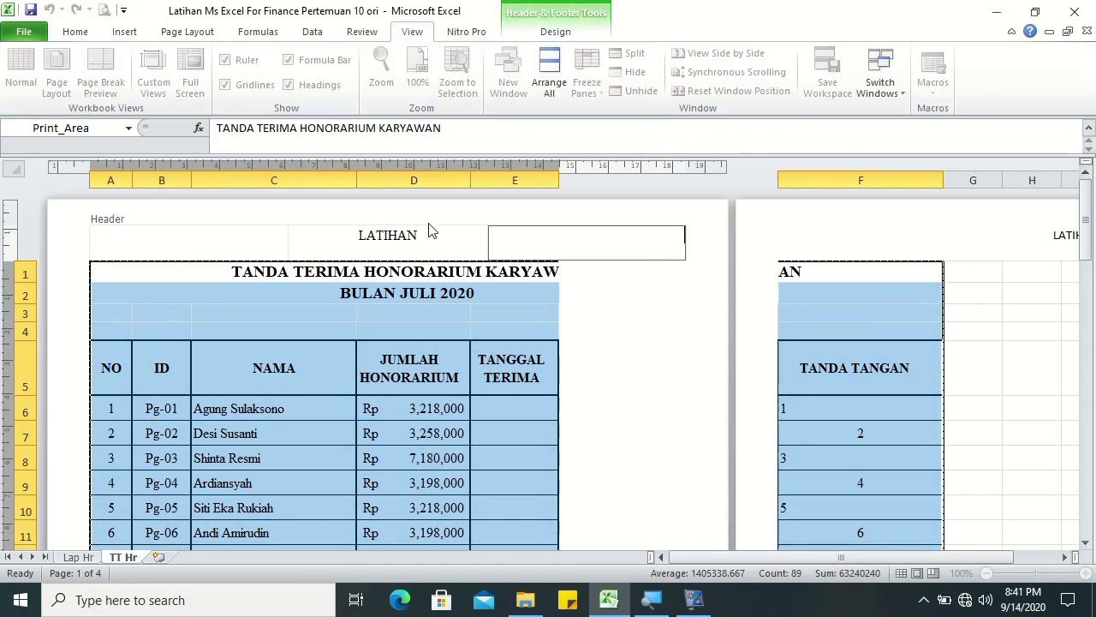
{"action": "key", "text": "Escape"}
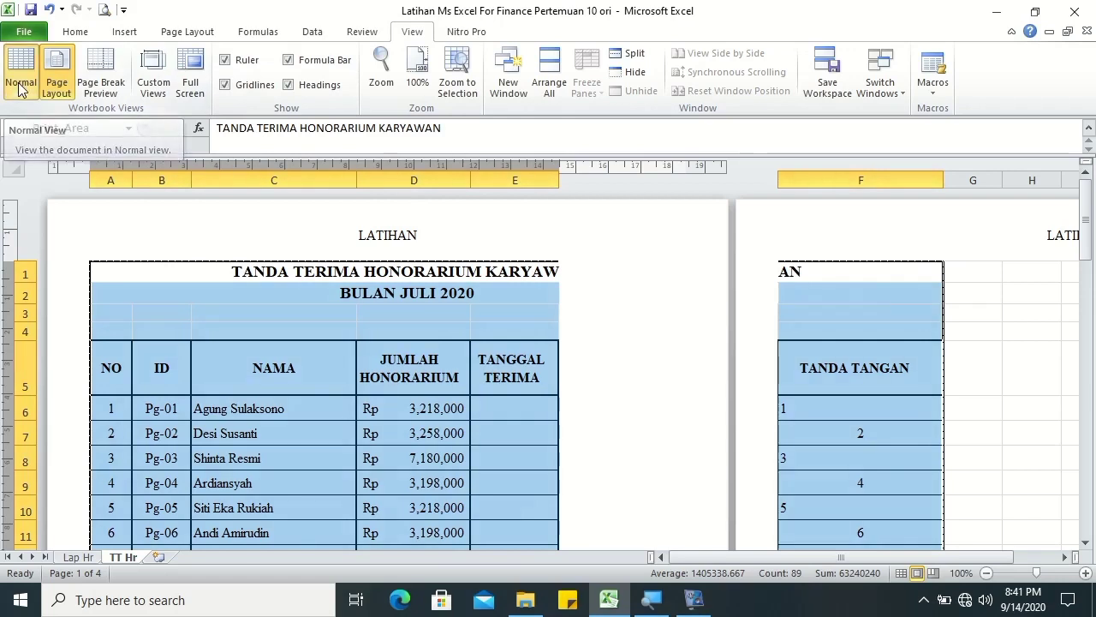
{"action": "left_click", "coordinate": [21, 86]}
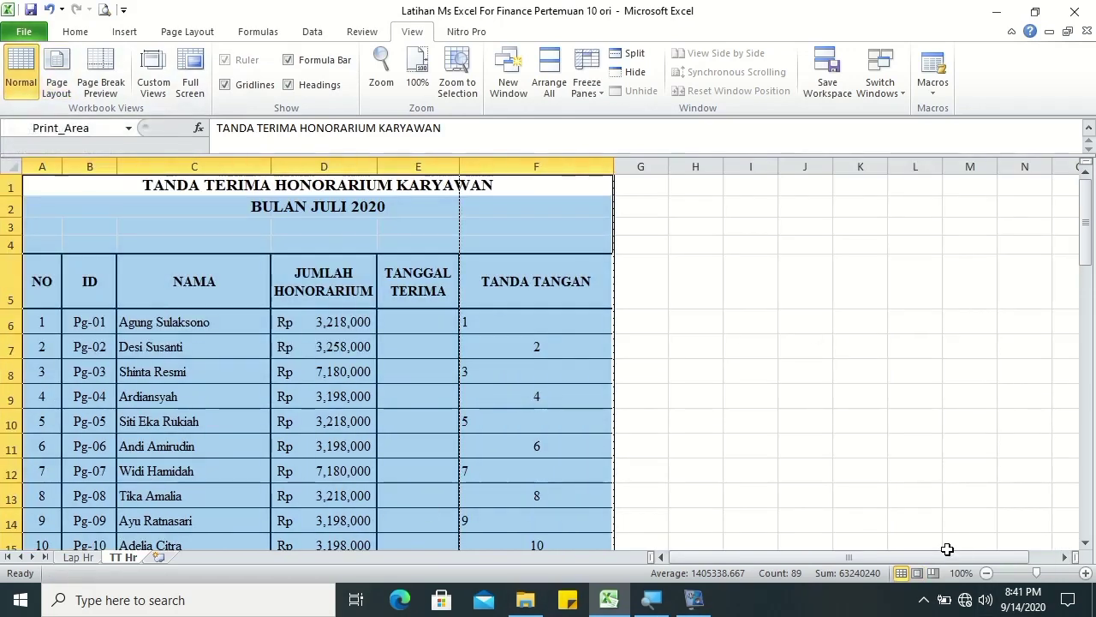
Center the receipt table horizontally on the page in Page Setup, then preview the printout
{"action": "left_click", "coordinate": [187, 31]}
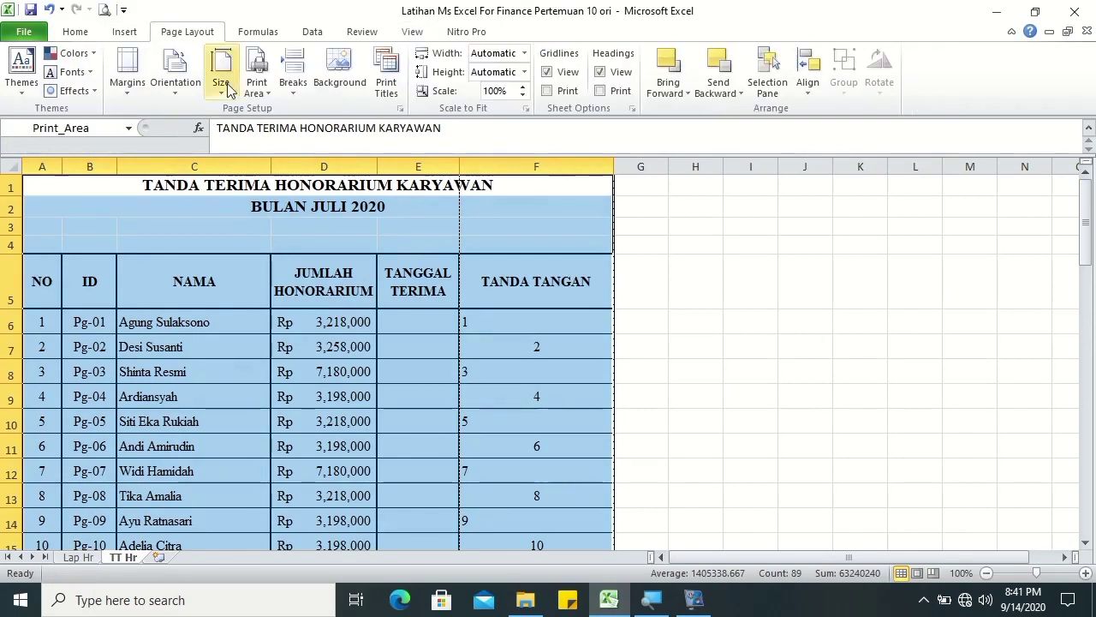
{"action": "left_click", "coordinate": [399, 109]}
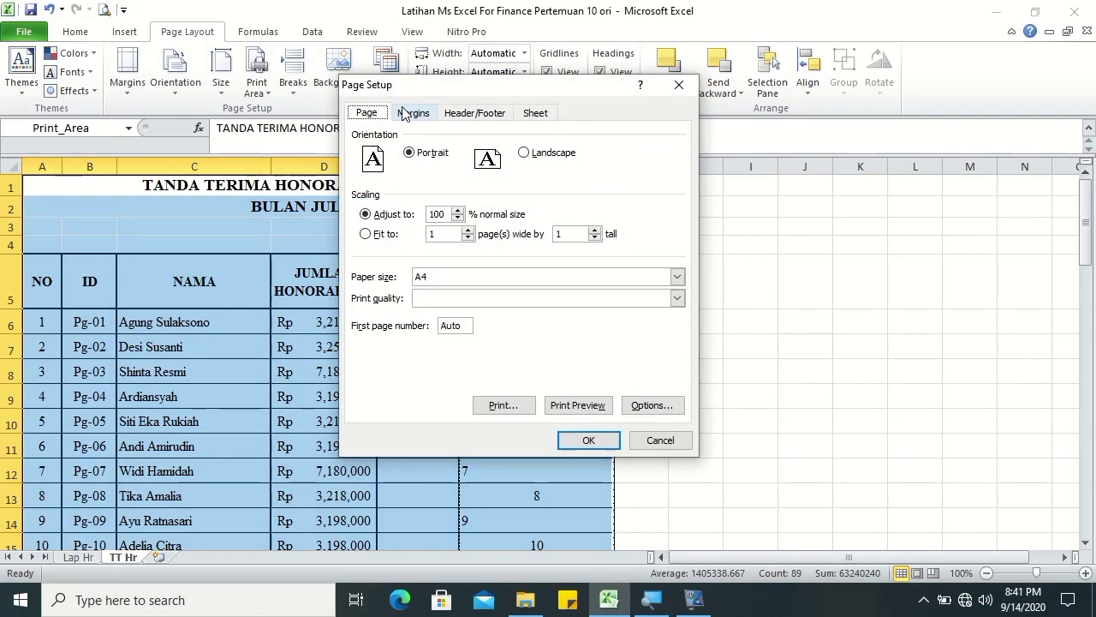
{"action": "left_click", "coordinate": [467, 112]}
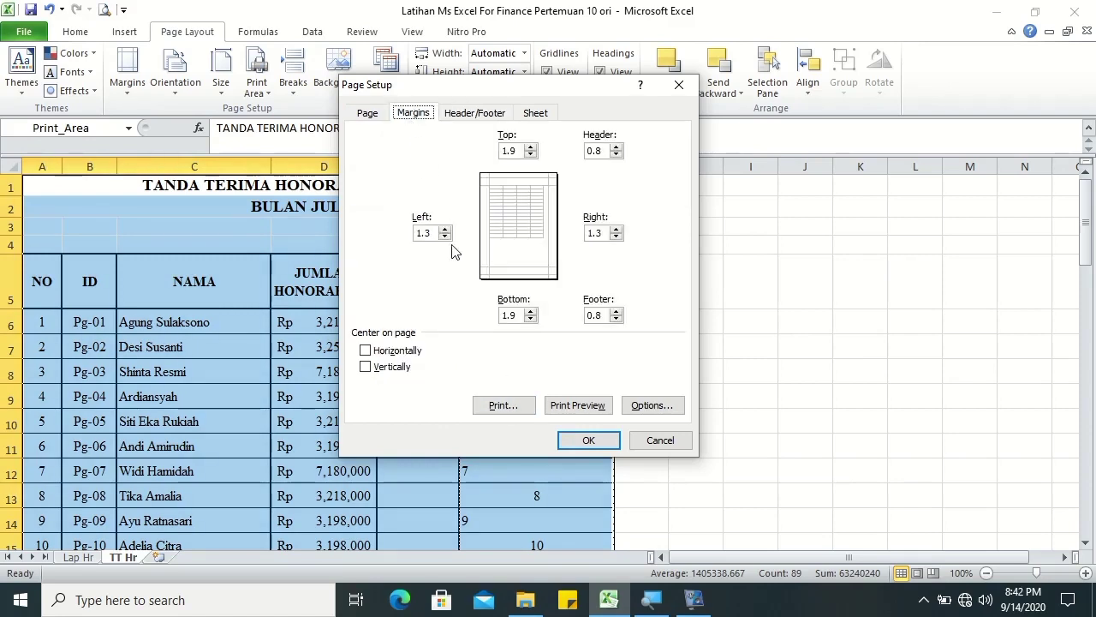
{"action": "left_click", "coordinate": [432, 235]}
{"action": "left_click", "coordinate": [379, 352]}
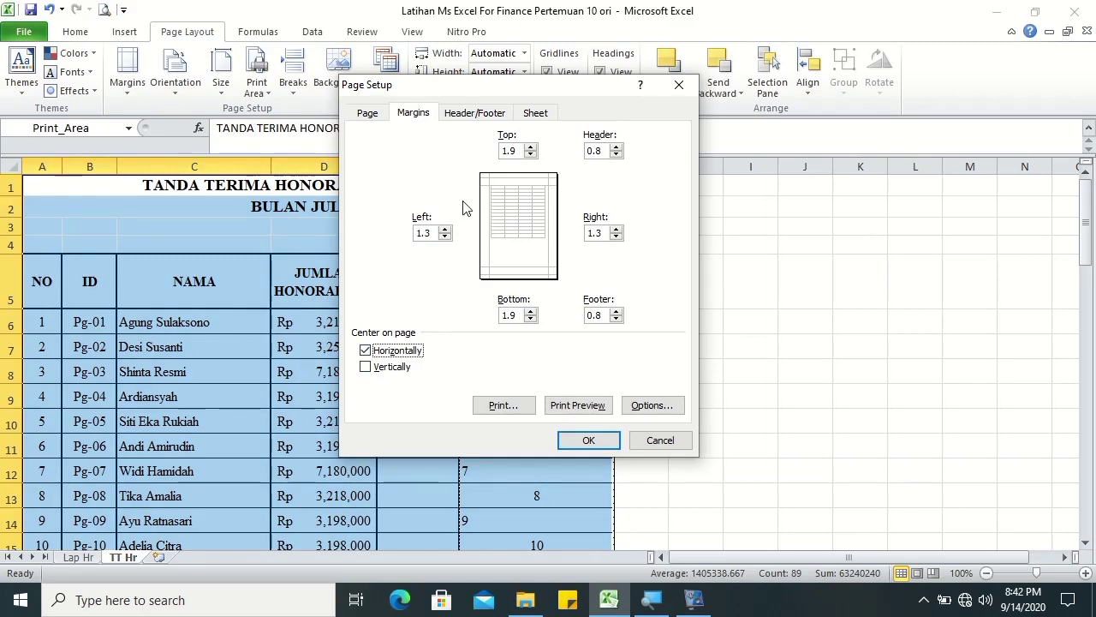
{"action": "left_click", "coordinate": [366, 114]}
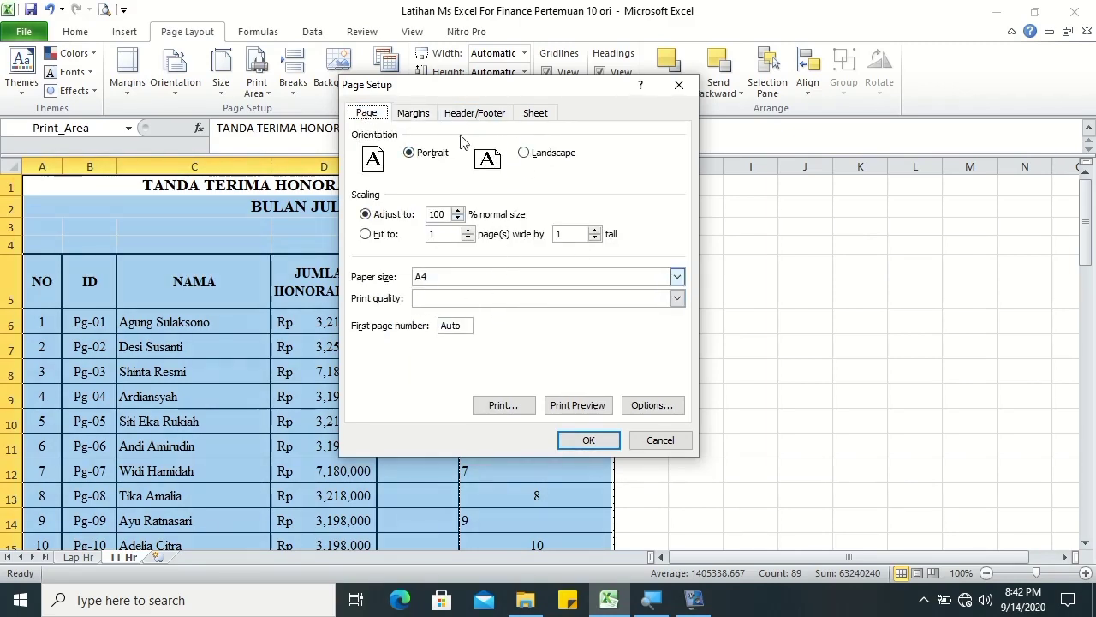
{"action": "left_click", "coordinate": [589, 440]}
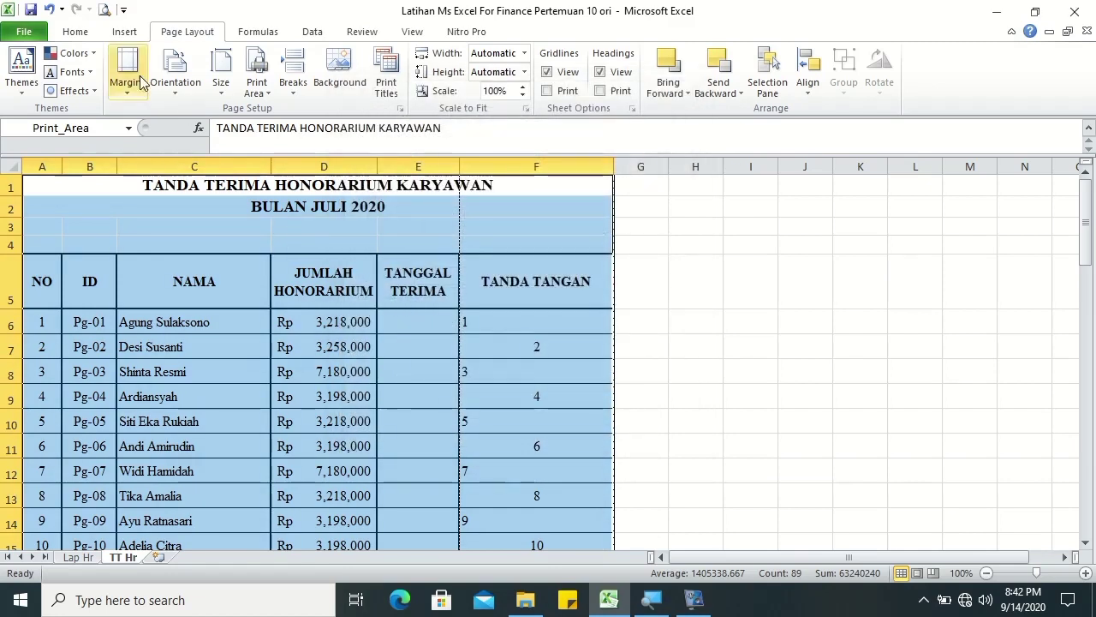
{"action": "left_click", "coordinate": [105, 12]}
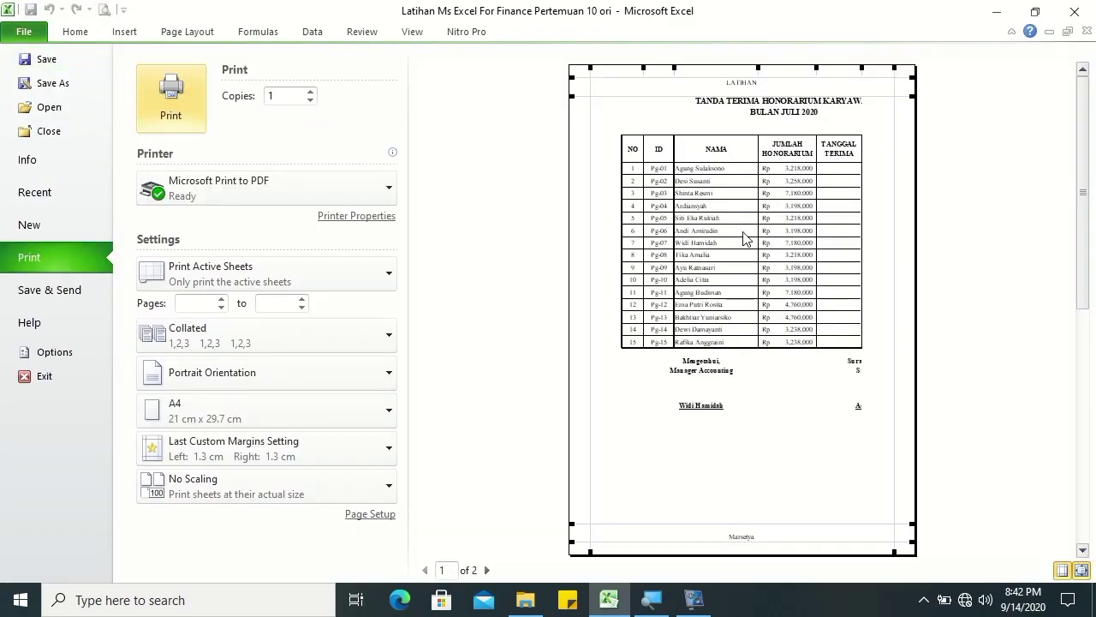
Scale the printout to Fit All Columns on One Page on A4 paper
{"action": "left_click", "coordinate": [1088, 478]}
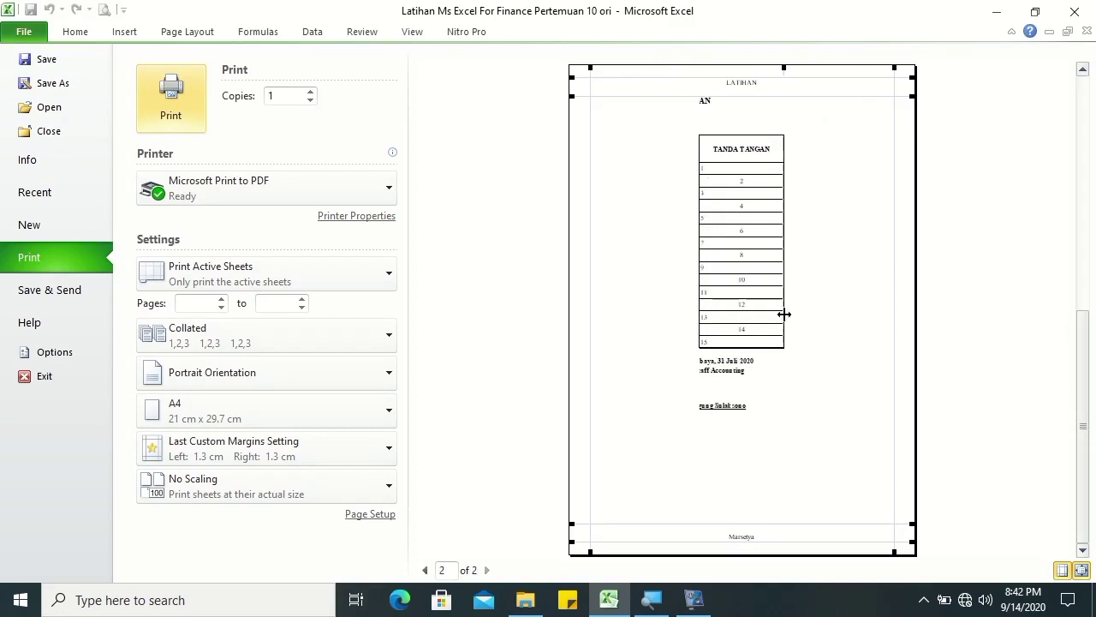
{"action": "left_click", "coordinate": [358, 484]}
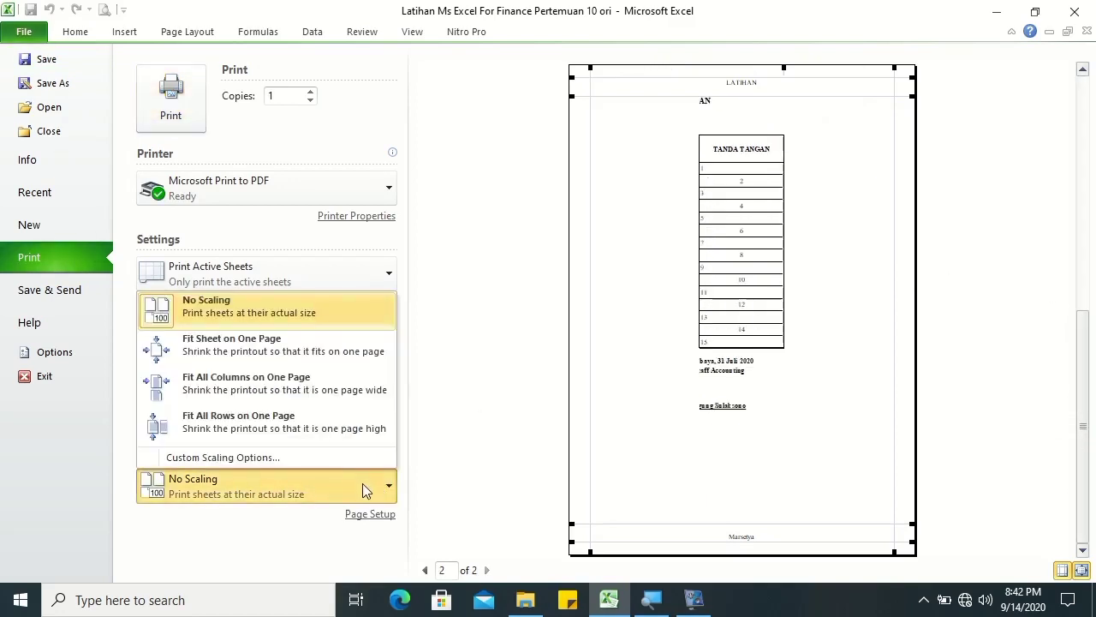
{"action": "left_click", "coordinate": [300, 387]}
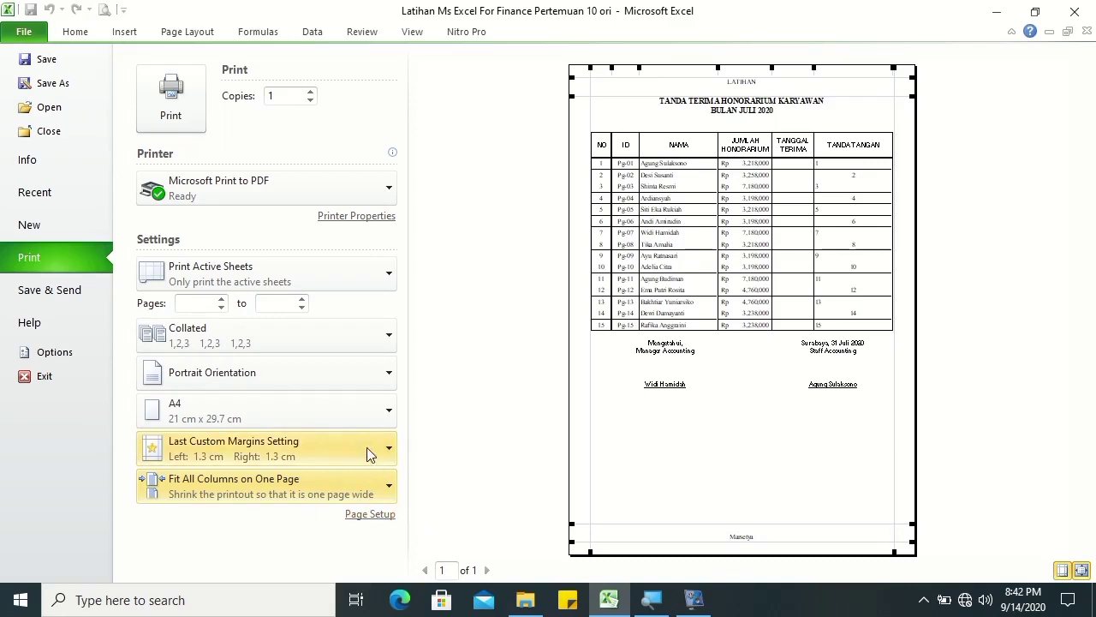
{"action": "left_click", "coordinate": [383, 403]}
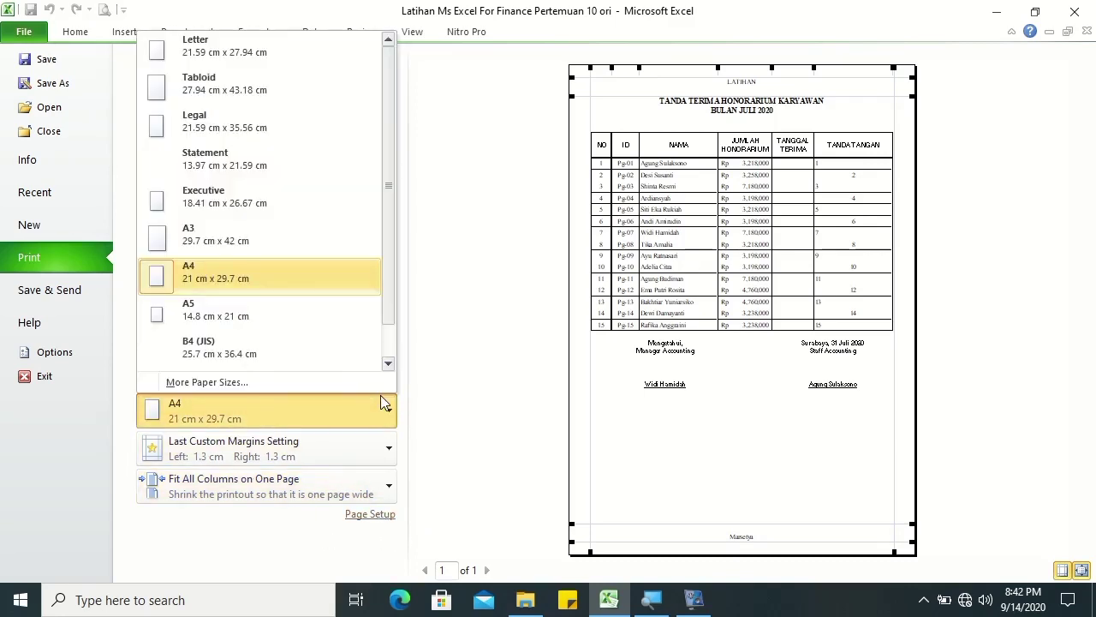
{"action": "left_click", "coordinate": [380, 395]}
{"action": "left_click", "coordinate": [389, 519]}
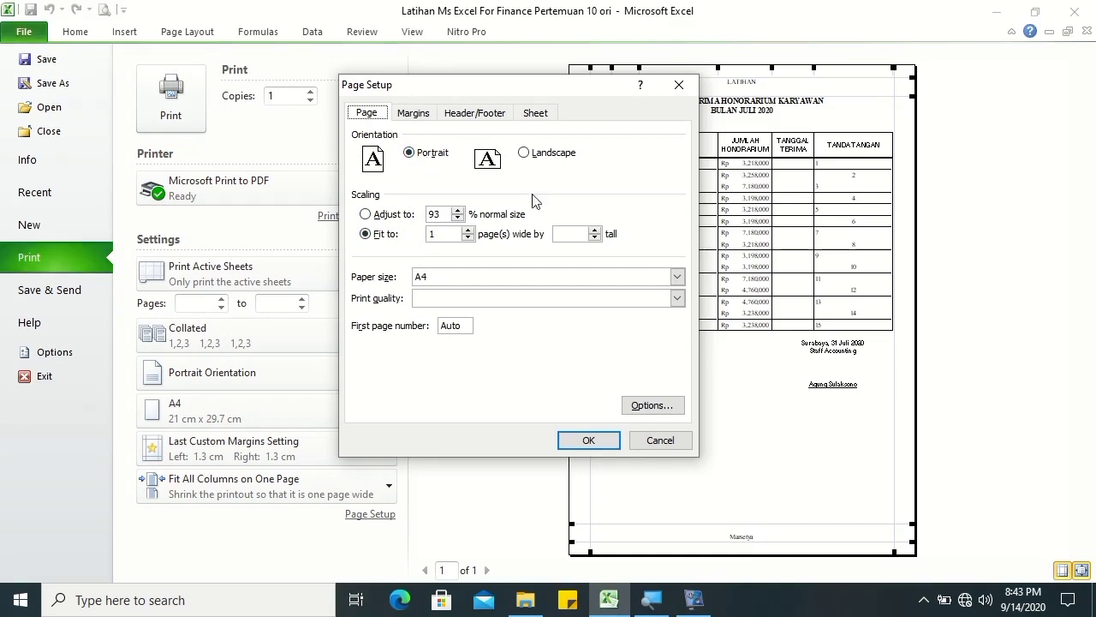
{"action": "left_click", "coordinate": [589, 448]}
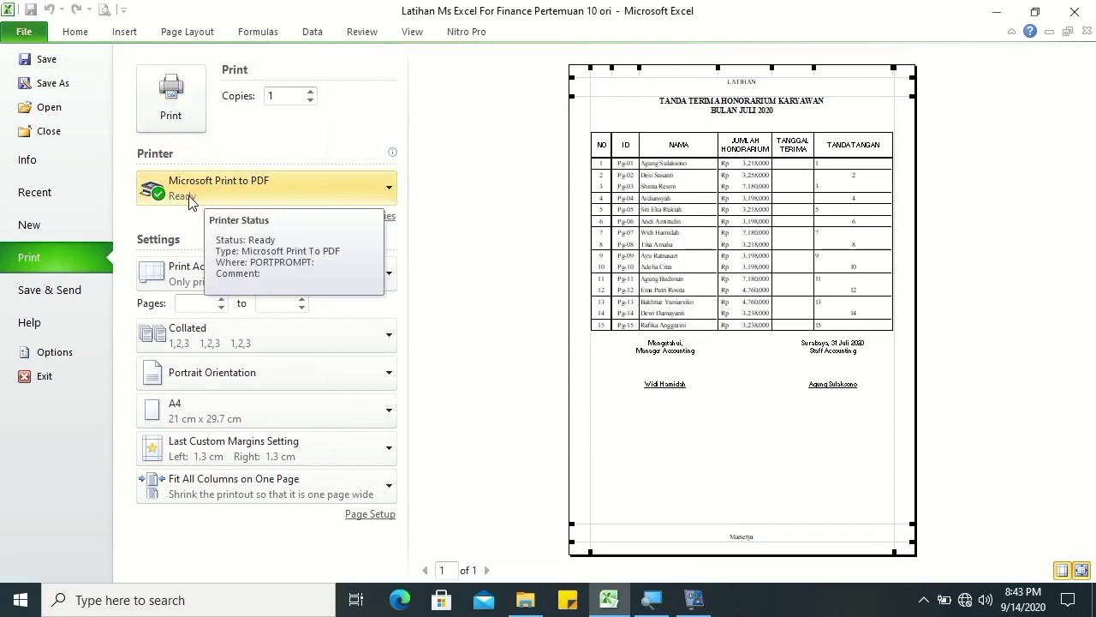
Print the sheet using Microsoft Print to PDF
{"action": "left_click", "coordinate": [264, 185]}
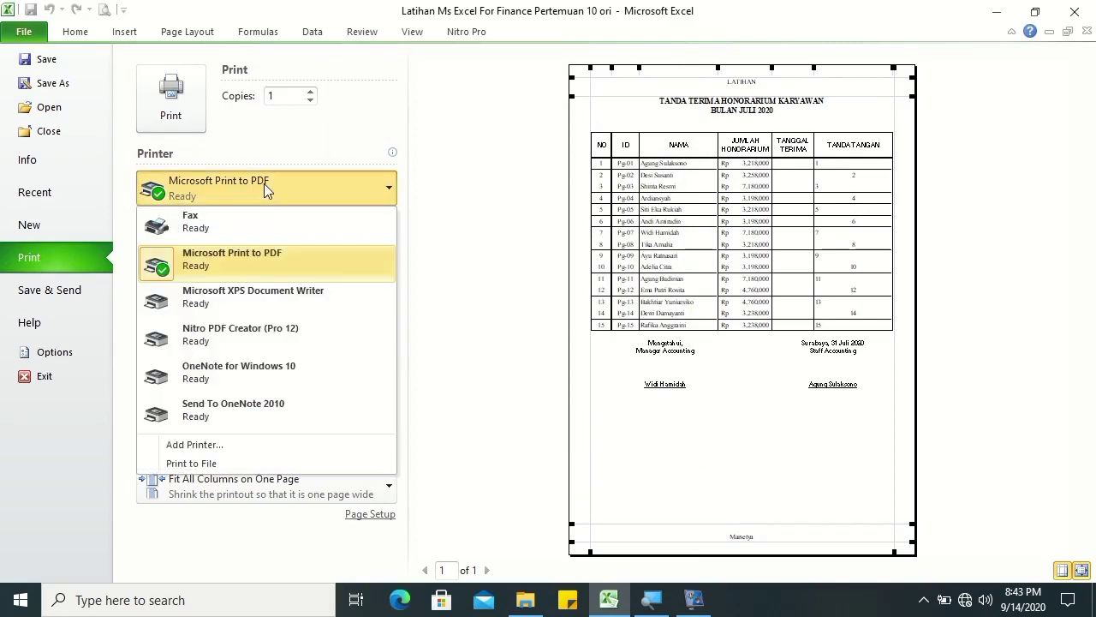
{"action": "left_click", "coordinate": [268, 261]}
{"action": "left_click", "coordinate": [174, 112]}
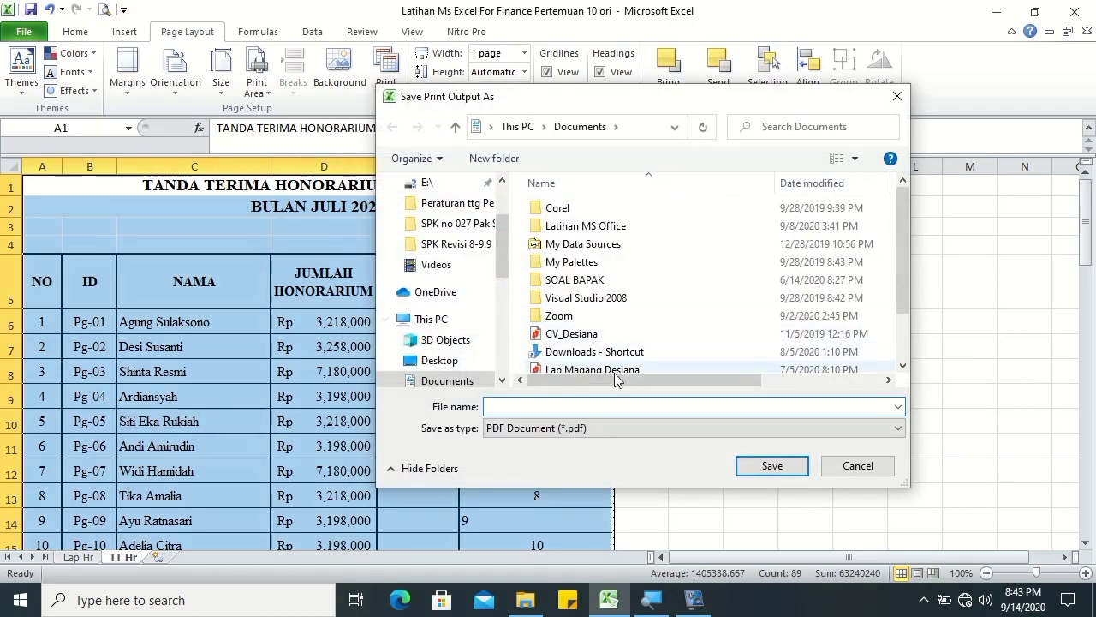
Save the PDF in Documents as 'Latihan Print Set Area' followed by the author's name
{"action": "type", "text": "Latihan "}
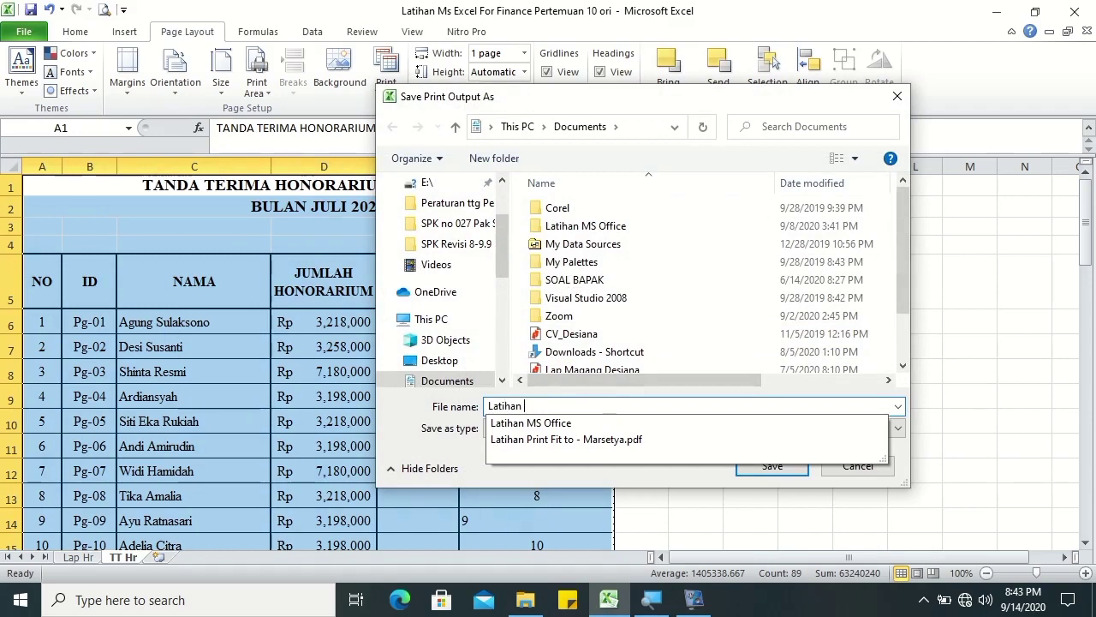
{"action": "type", "text": "Print "}
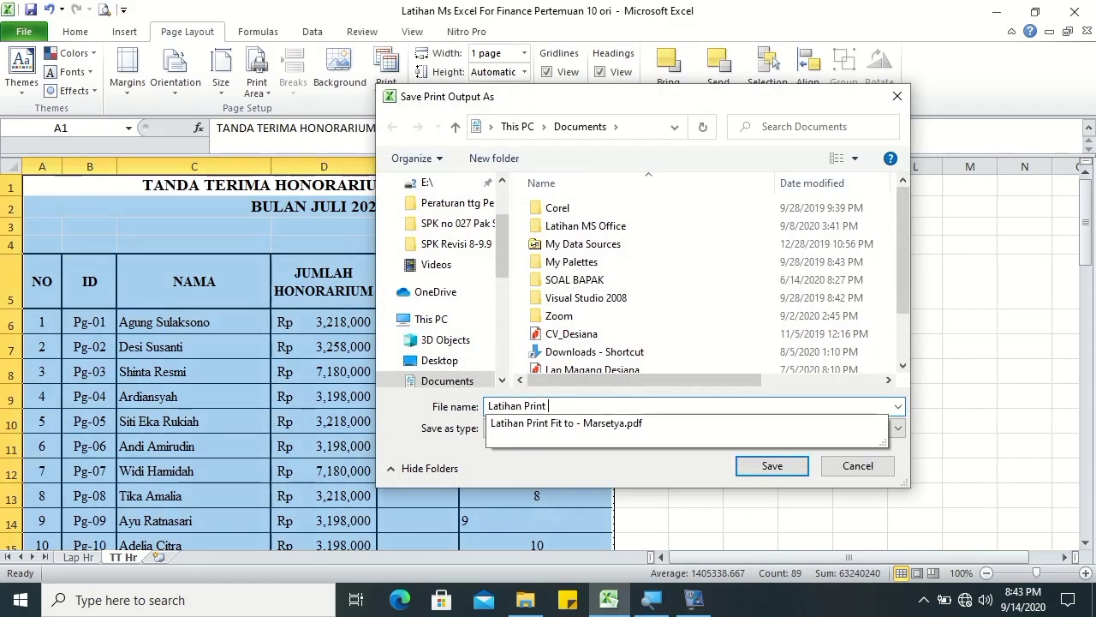
{"action": "type", "text": "Set Area -"}
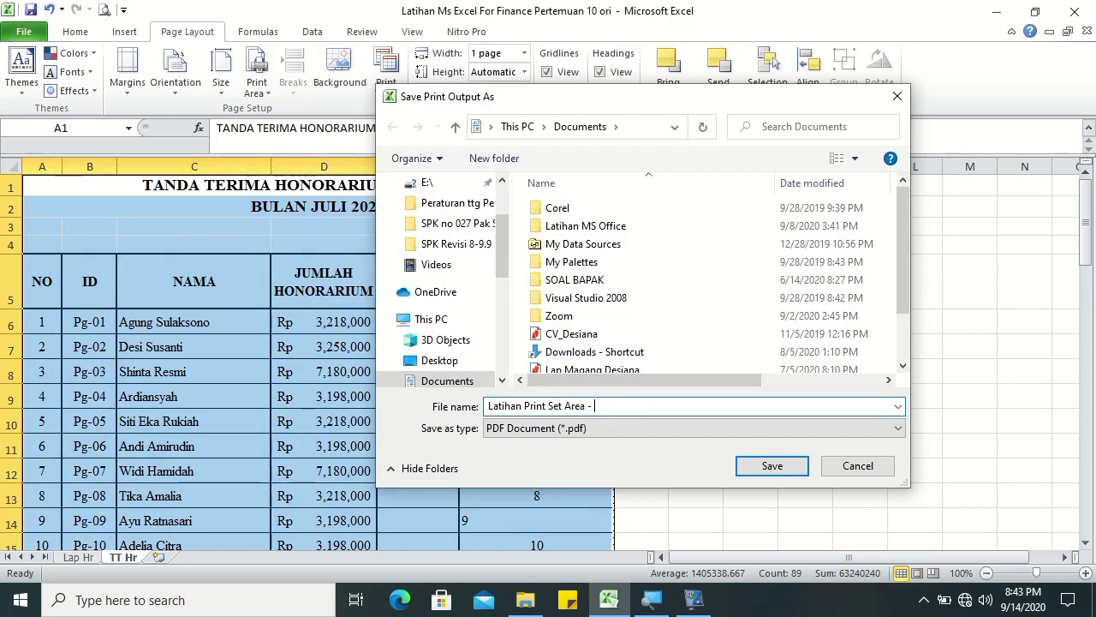
{"action": "key", "text": "BackSpace"}
{"action": "key", "text": "BackSpace"}
{"action": "key", "text": "BackSpace"}
{"action": "type", "text": "arset"}
{"action": "key", "text": "Return"}
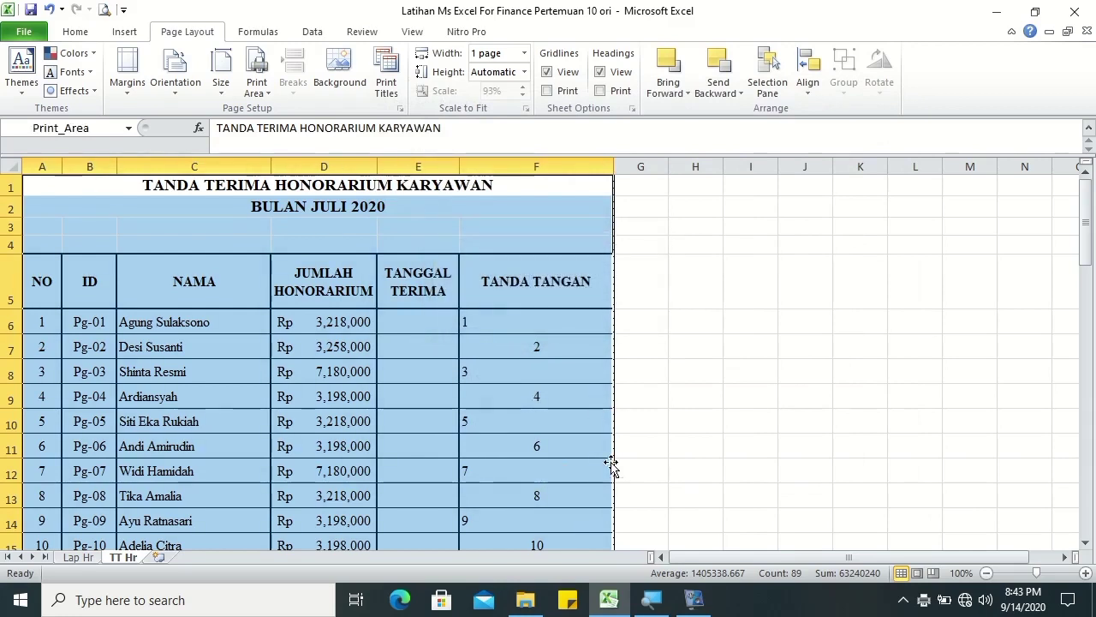
Find and select the new Latihan Print Set Area PDF in the Documents folder
{"action": "left_click", "coordinate": [565, 597]}
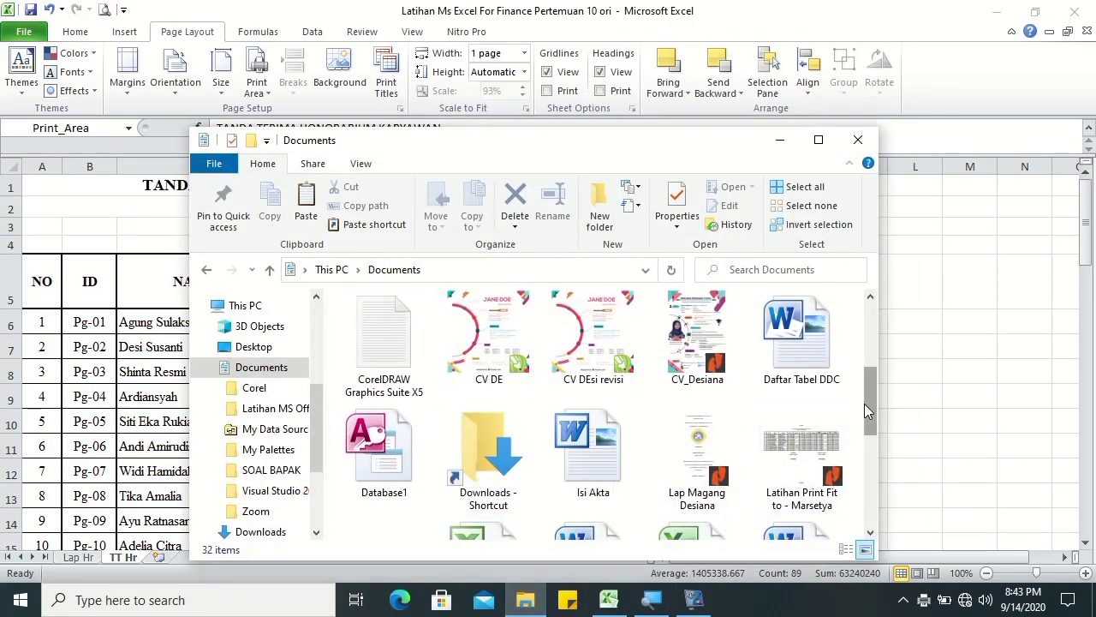
{"action": "scroll", "coordinate": [869, 410], "scroll_direction": "down", "scroll_amount": 3}
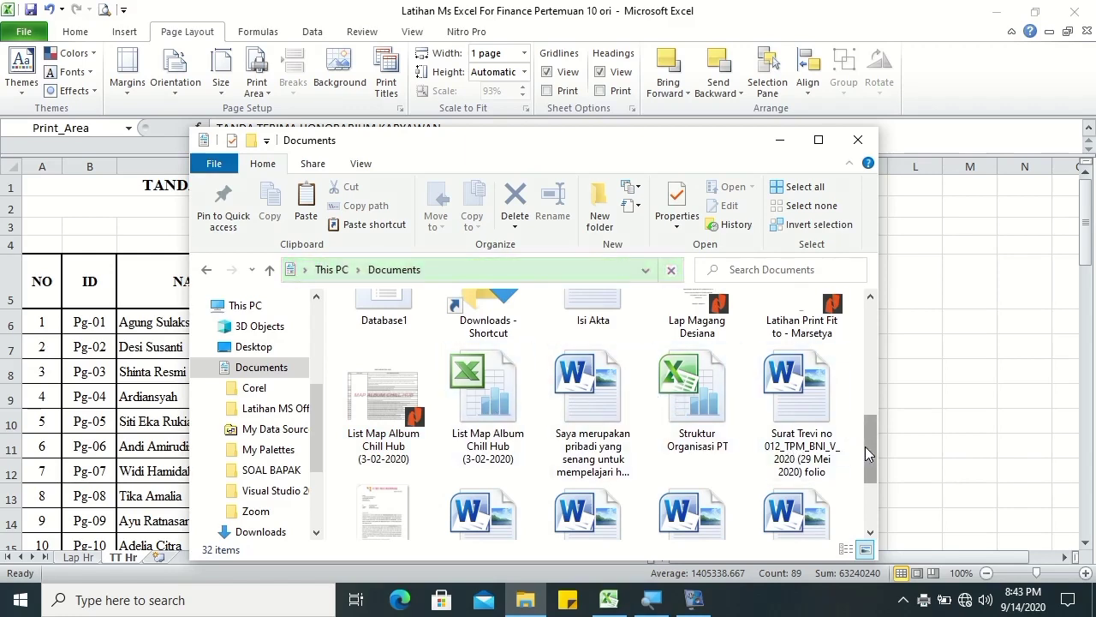
{"action": "left_click_drag", "start_coordinate": [865, 447], "coordinate": [871, 498]}
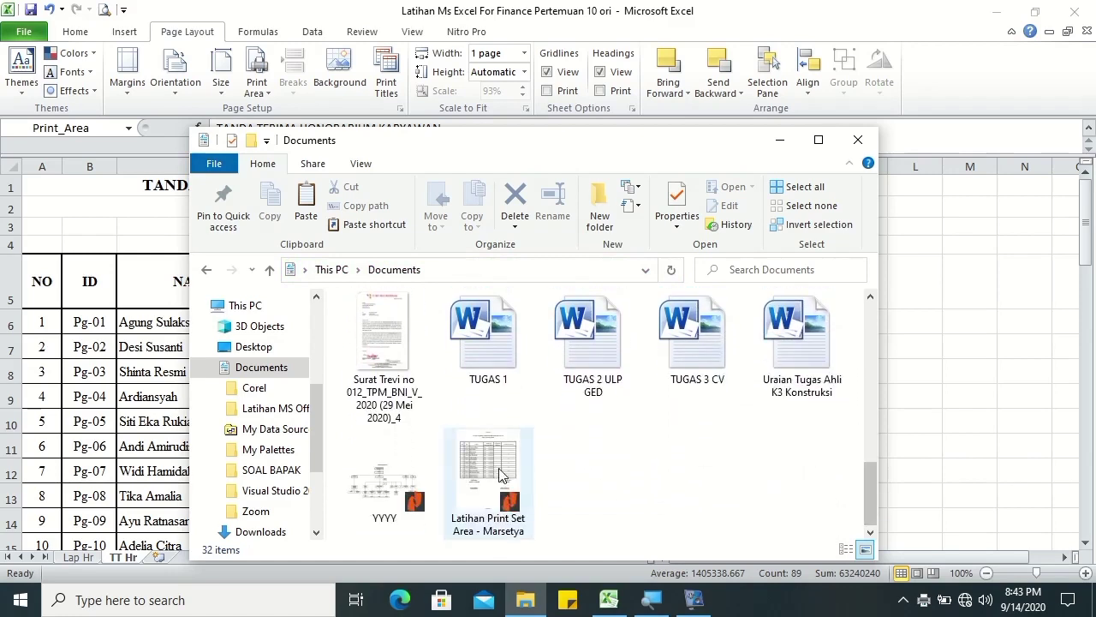
{"action": "left_click", "coordinate": [486, 473]}
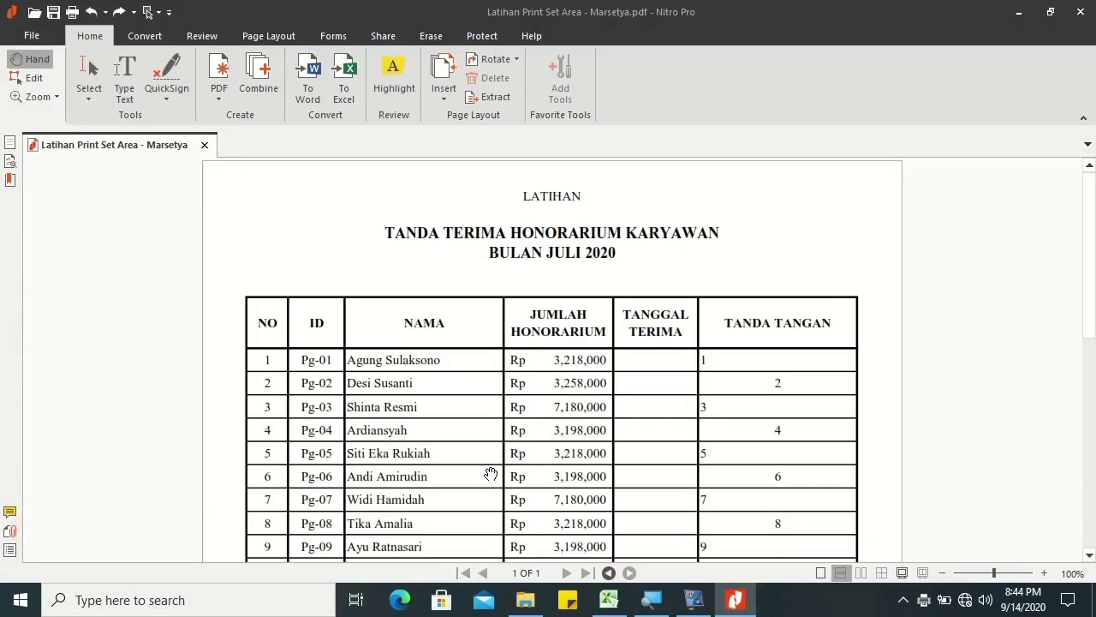
Scroll through the PDF to verify the LATIHAN header and name footer, then close Nitro Pro
{"action": "scroll", "coordinate": [1089, 313], "scroll_direction": "down", "scroll_amount": 3}
{"action": "mouse_move", "coordinate": [1089, 313]}
{"action": "left_mouse_down"}
{"action": "mouse_move", "coordinate": [1076, 487]}
{"action": "mouse_move", "coordinate": [1080, 225]}
{"action": "left_mouse_up"}
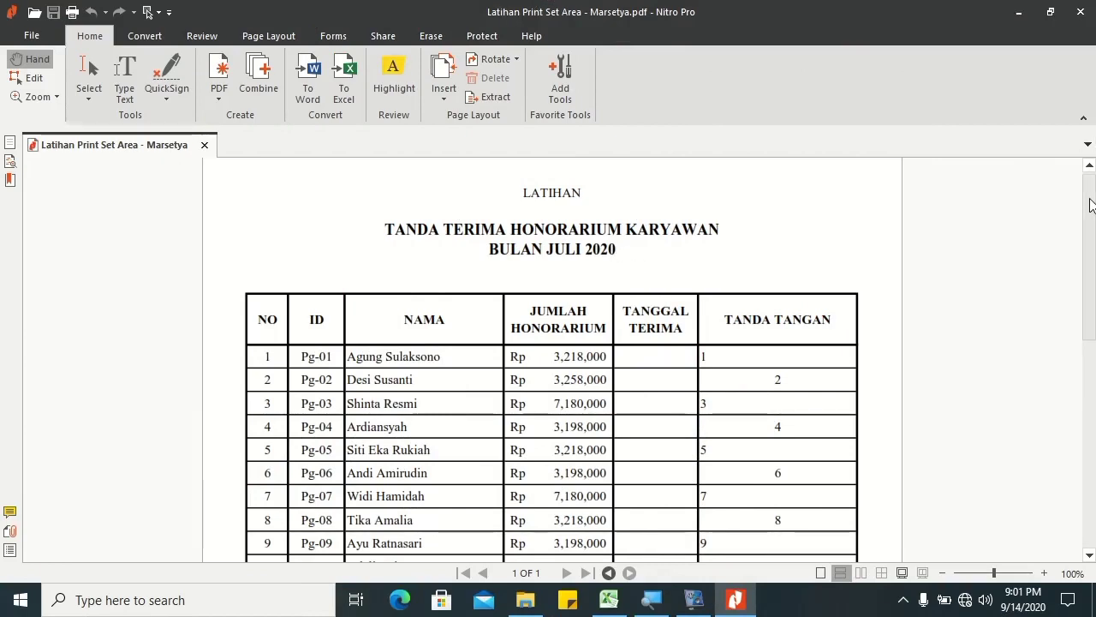
{"action": "left_click_drag", "start_coordinate": [1090, 206], "coordinate": [1075, 159]}
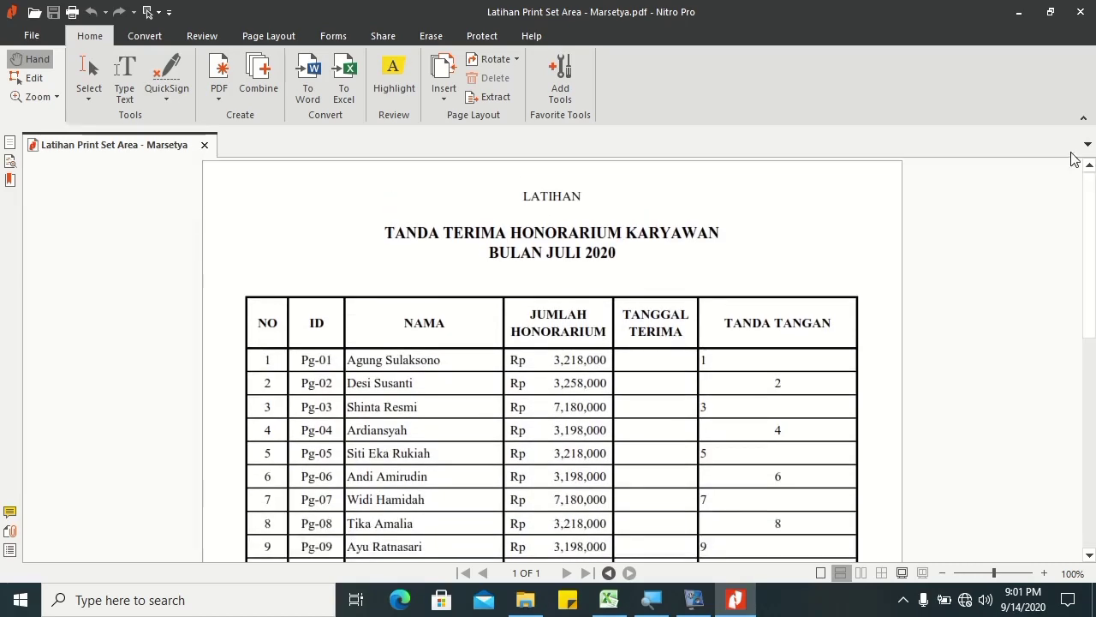
{"action": "left_click", "coordinate": [1080, 17]}
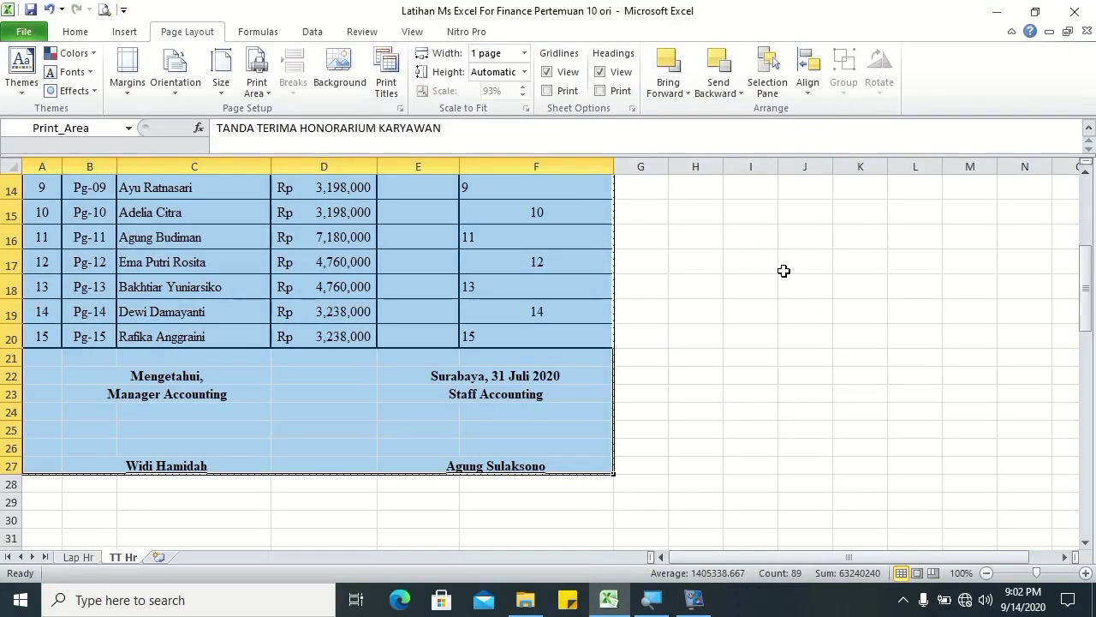
Clear the TT Hr receipt sheet's print area using Page Layout > Print Area > Clear Print Area
{"action": "left_click", "coordinate": [777, 269]}
{"action": "left_click_drag", "start_coordinate": [1086, 308], "coordinate": [1086, 214]}
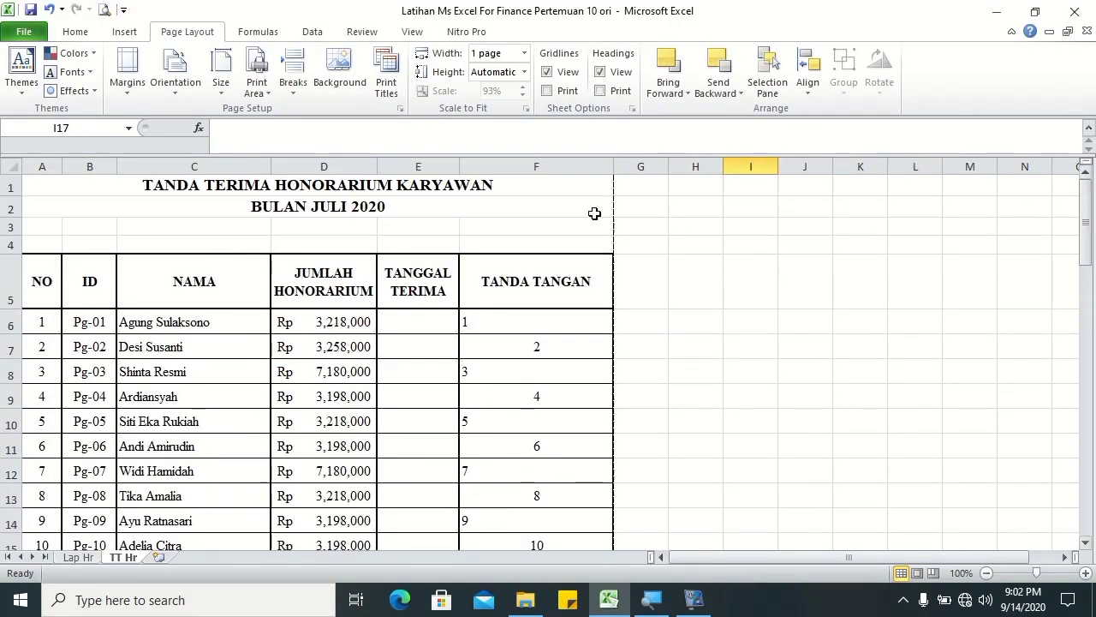
{"action": "left_click", "coordinate": [205, 194]}
{"action": "left_click", "coordinate": [257, 93]}
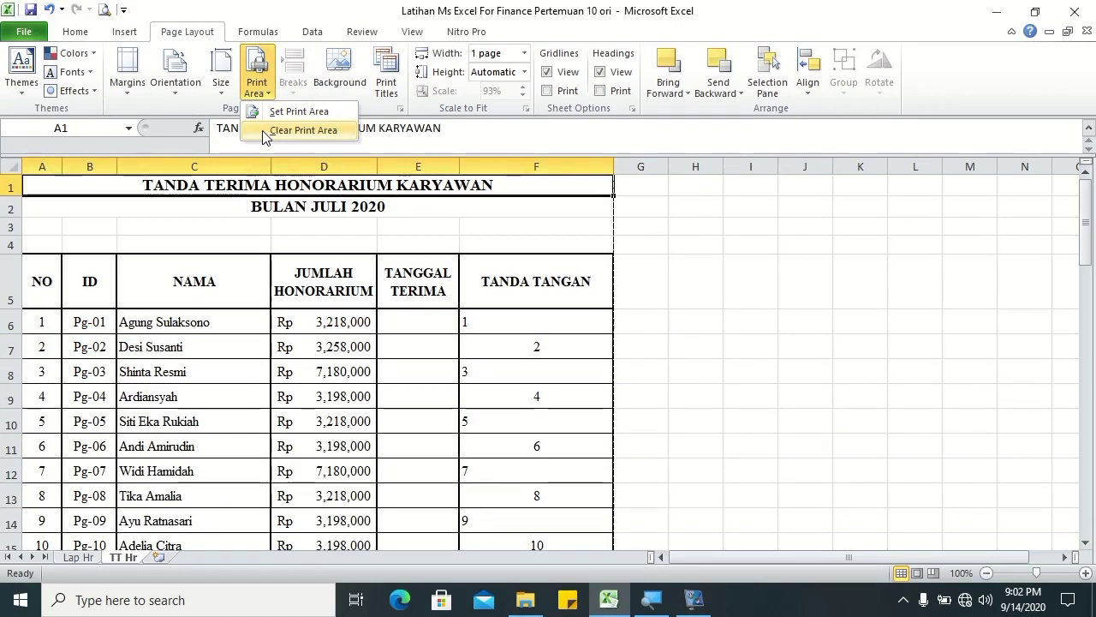
{"action": "left_click", "coordinate": [265, 137]}
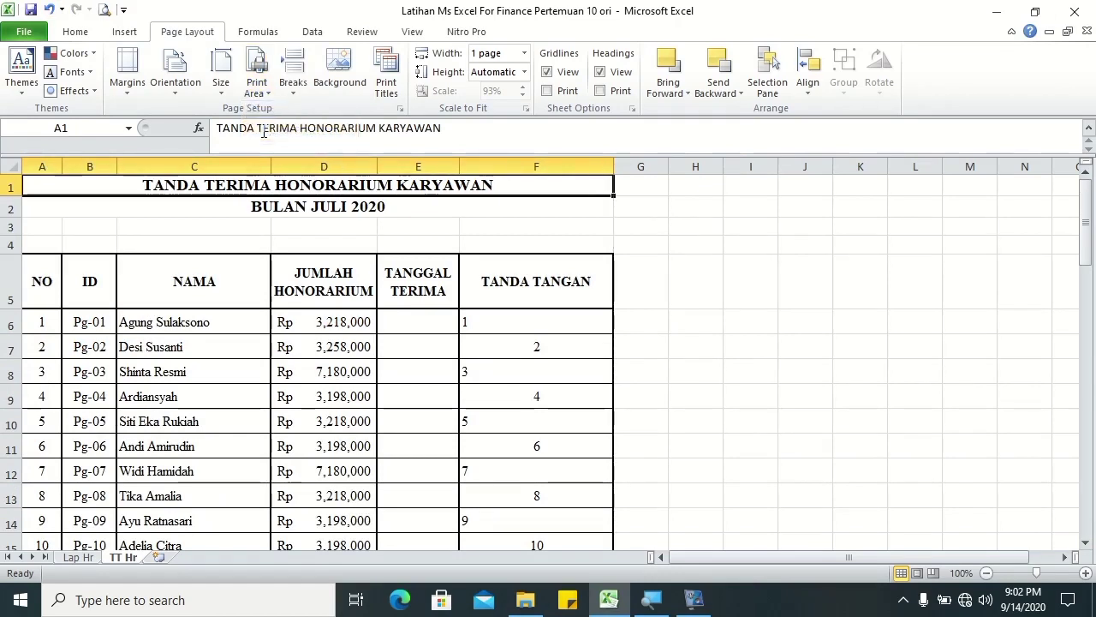
{"action": "left_click", "coordinate": [393, 212]}
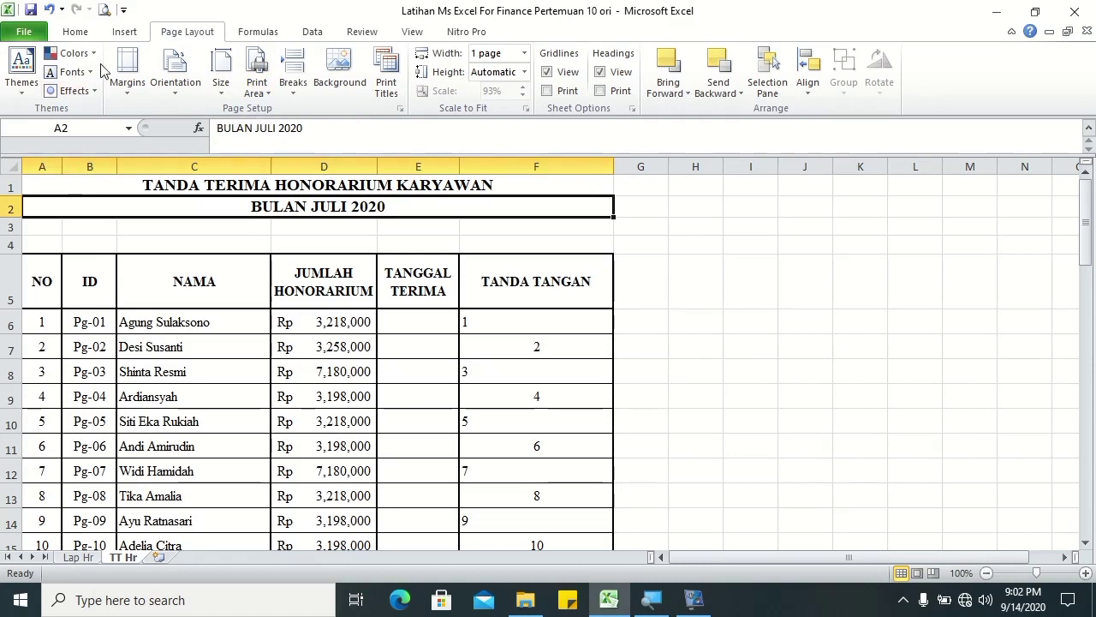
In print preview, change scaling from Fit All Columns on One Page to No Scaling
{"action": "left_click", "coordinate": [103, 12]}
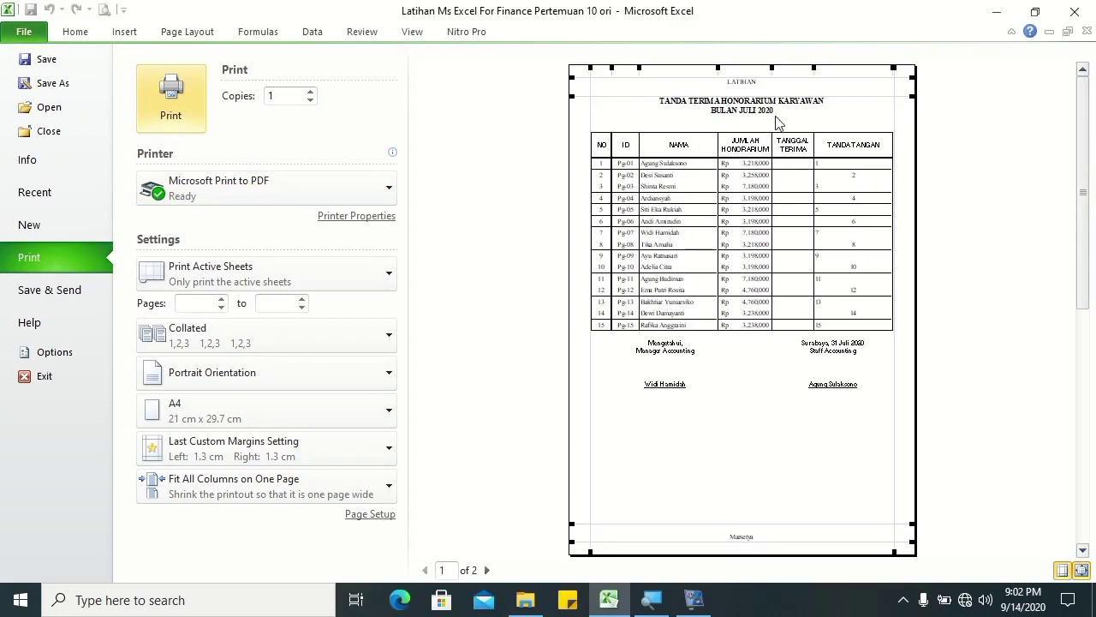
{"action": "left_click_drag", "start_coordinate": [1077, 179], "coordinate": [1080, 391]}
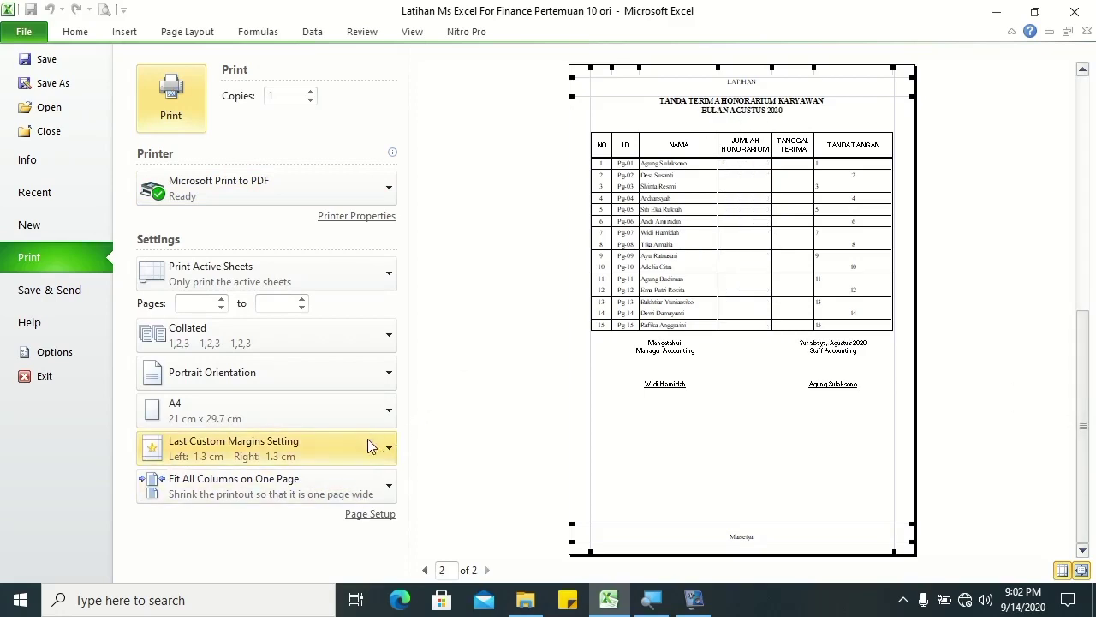
{"action": "left_click", "coordinate": [245, 493]}
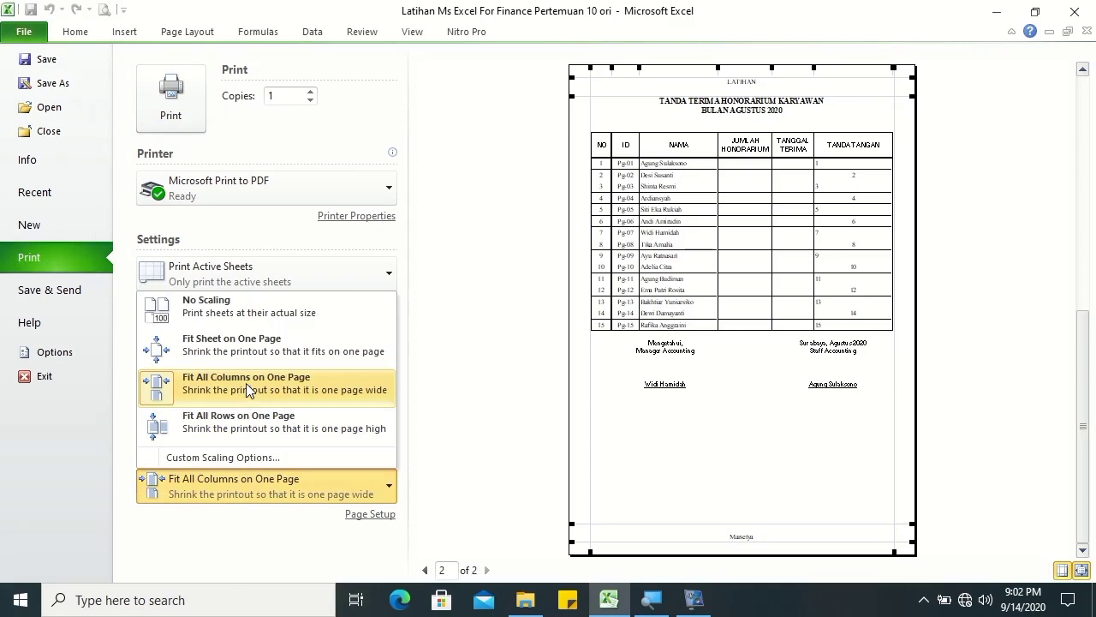
{"action": "left_click", "coordinate": [216, 308]}
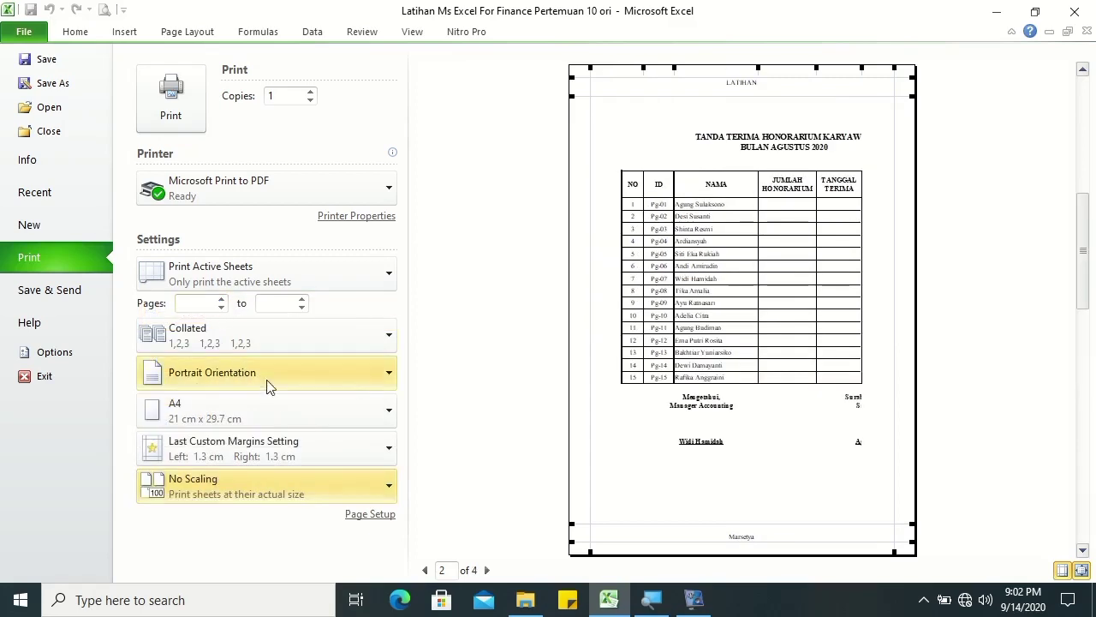
Open Page Setup and enter 93% in the Adjust to normal size field
{"action": "left_click", "coordinate": [75, 31]}
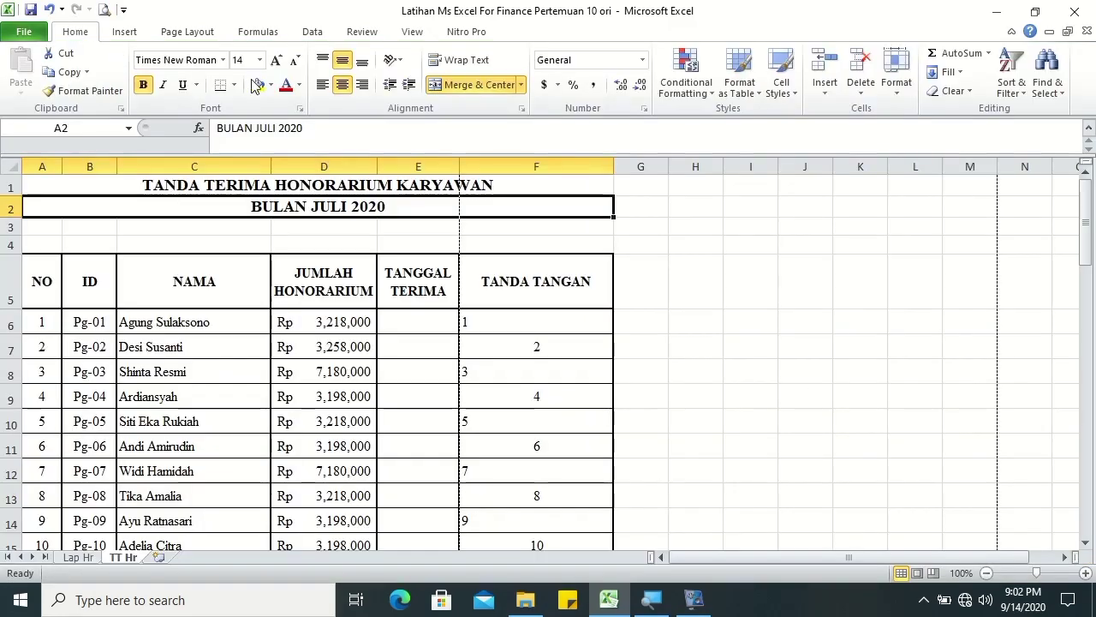
{"action": "left_click", "coordinate": [185, 33]}
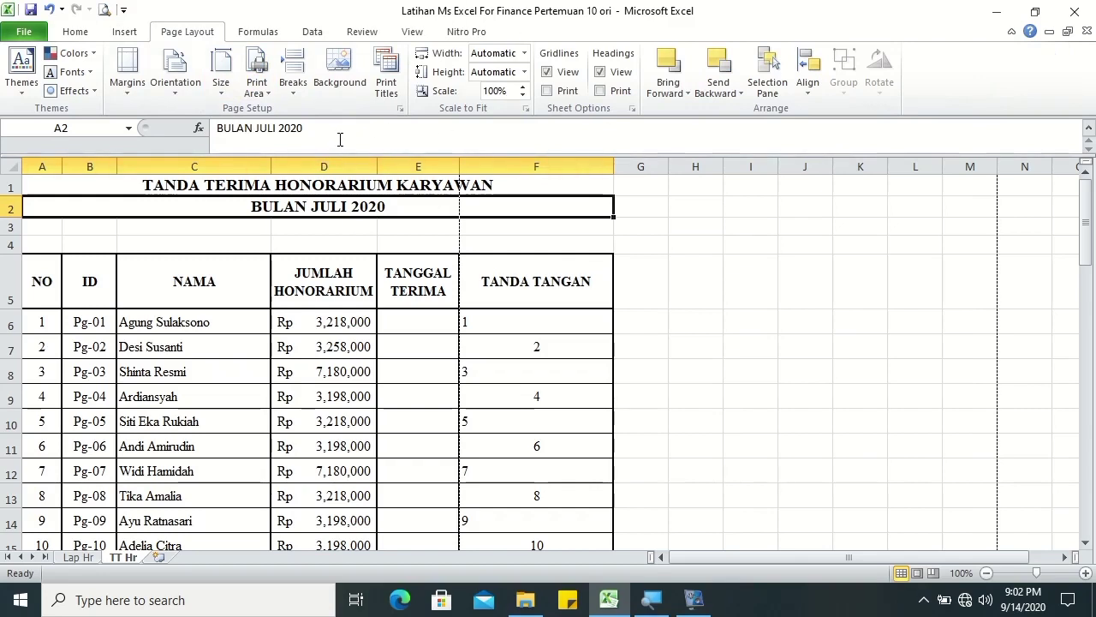
{"action": "left_click", "coordinate": [399, 111]}
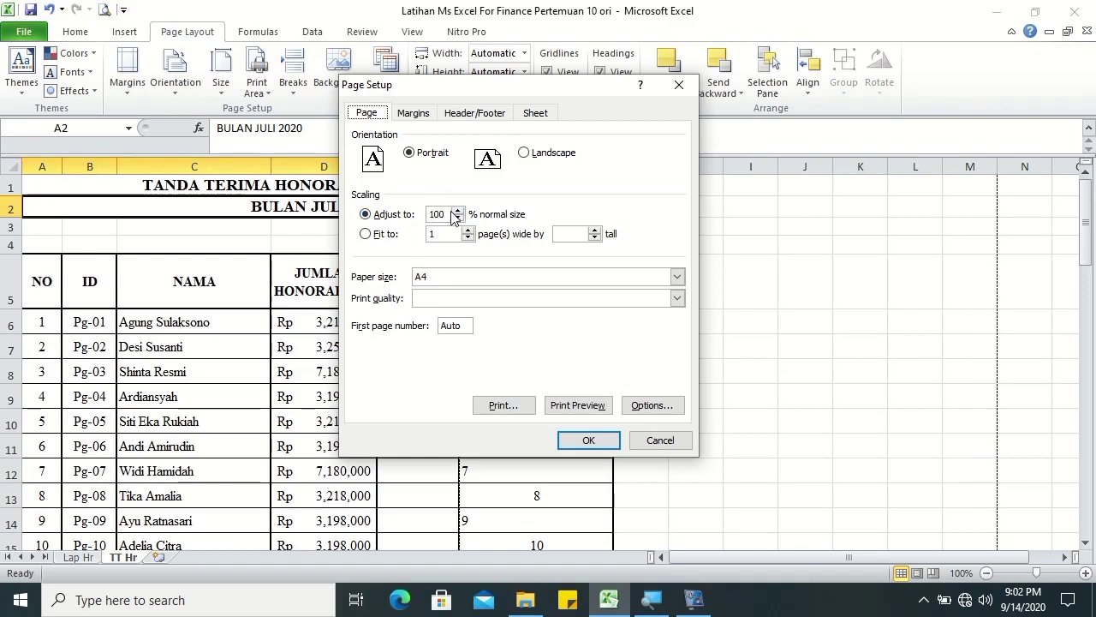
{"action": "double_click", "coordinate": [450, 213]}
{"action": "type", "text": "93"}
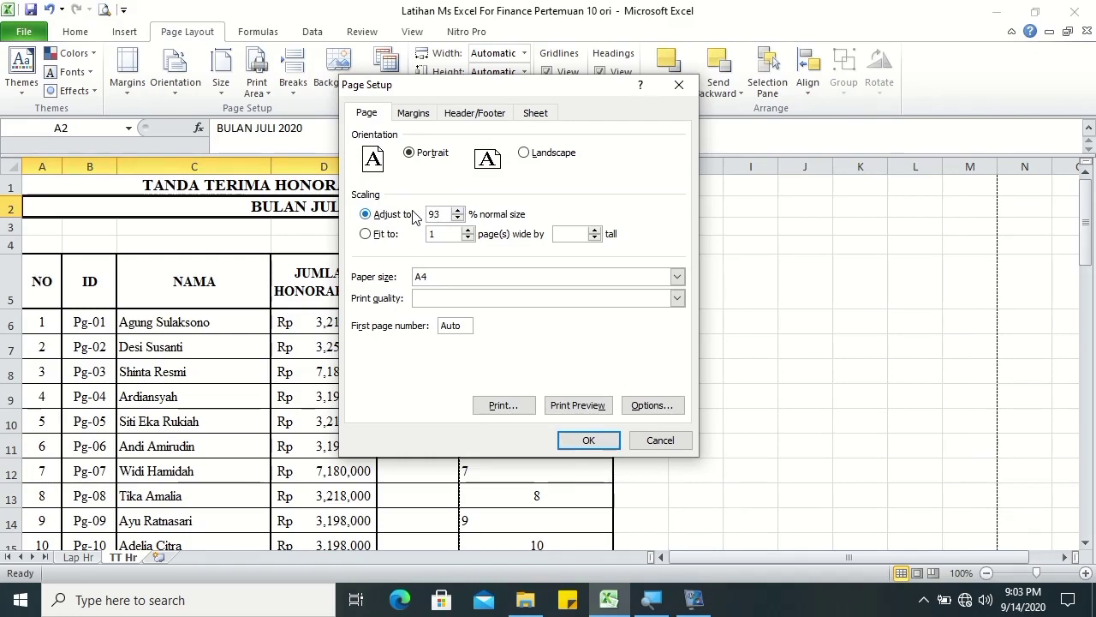
Check the Margins and Header/Footer tabs, apply the 93% scaling, and reconfirm it
{"action": "left_click", "coordinate": [413, 113]}
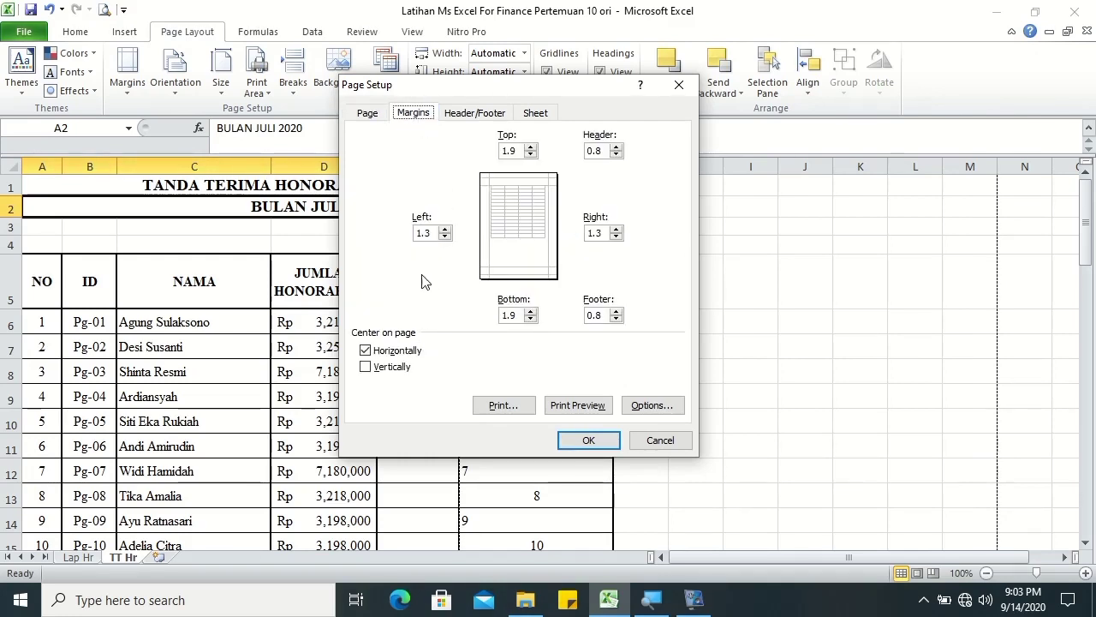
{"action": "left_click", "coordinate": [460, 114]}
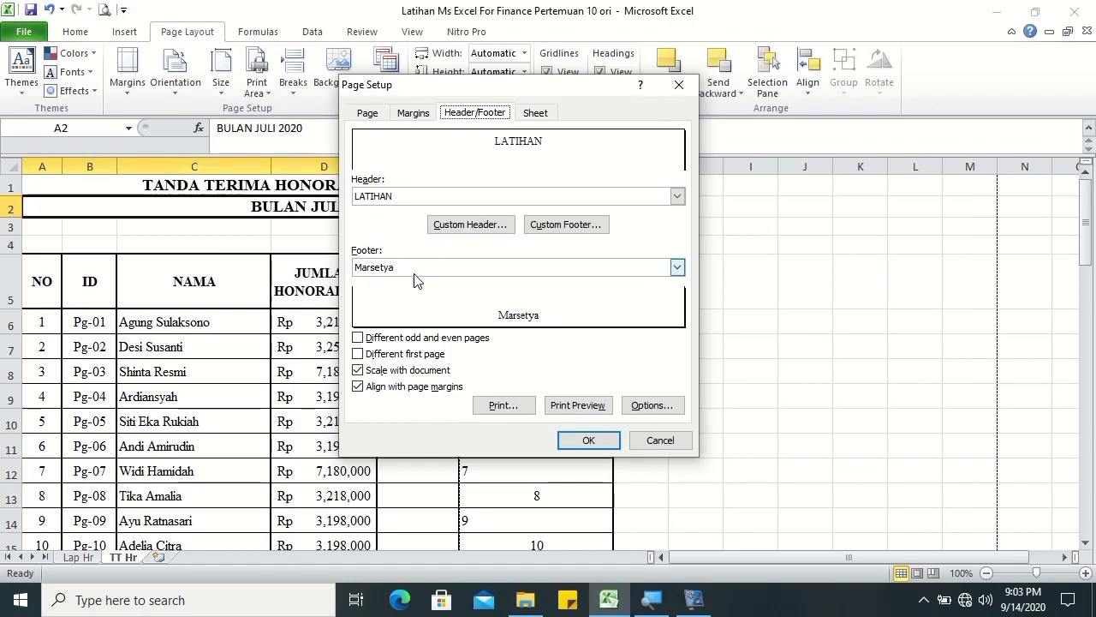
{"action": "left_click", "coordinate": [367, 116]}
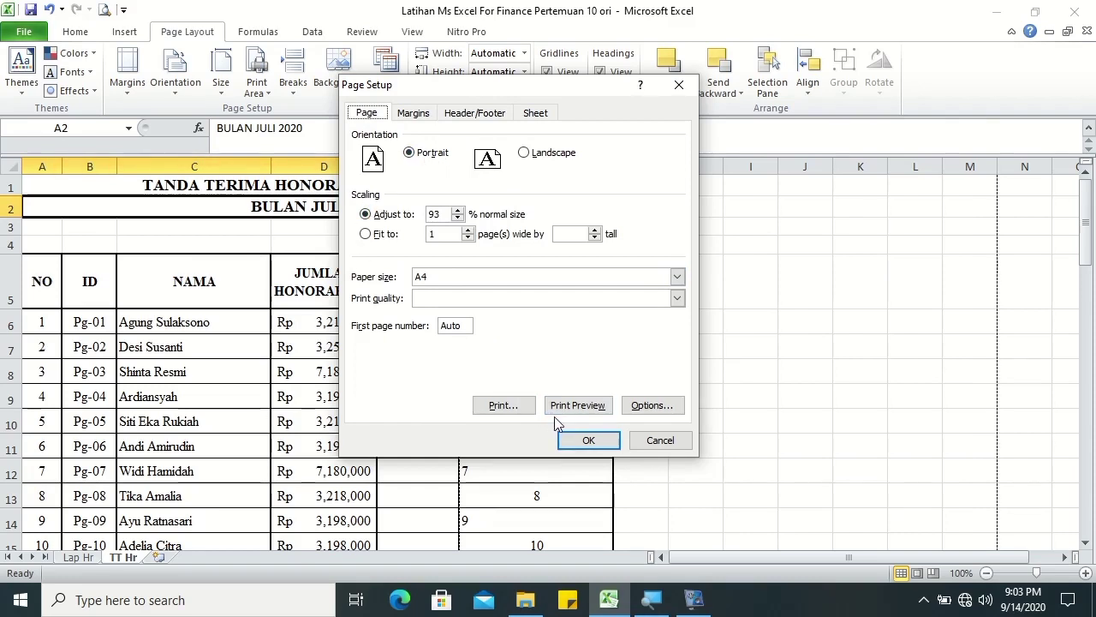
{"action": "left_click", "coordinate": [577, 448]}
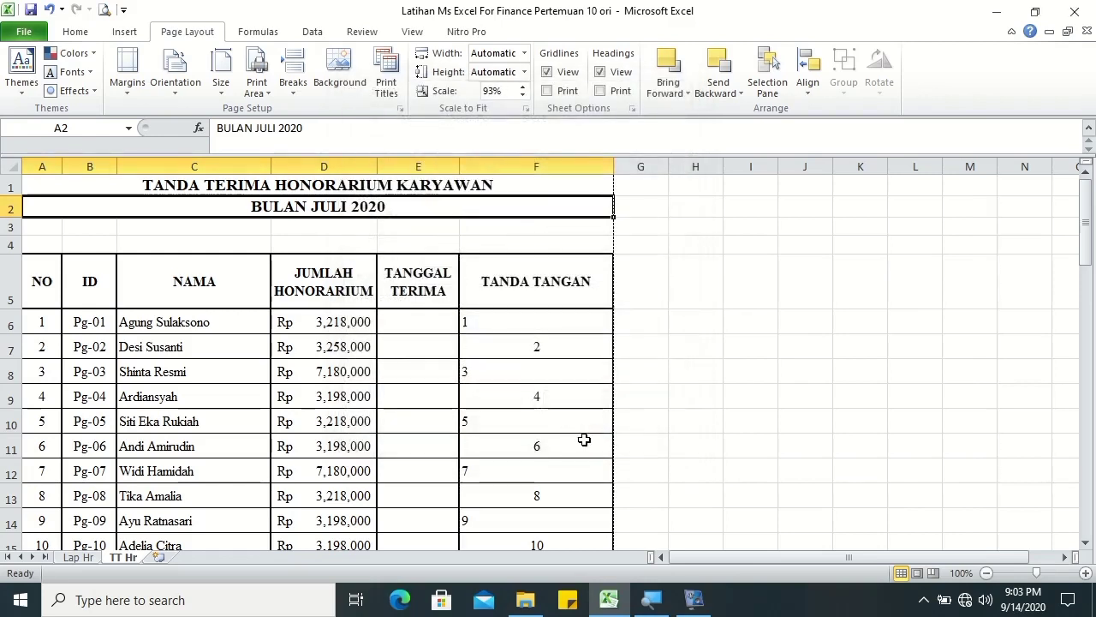
{"action": "left_click", "coordinate": [525, 111]}
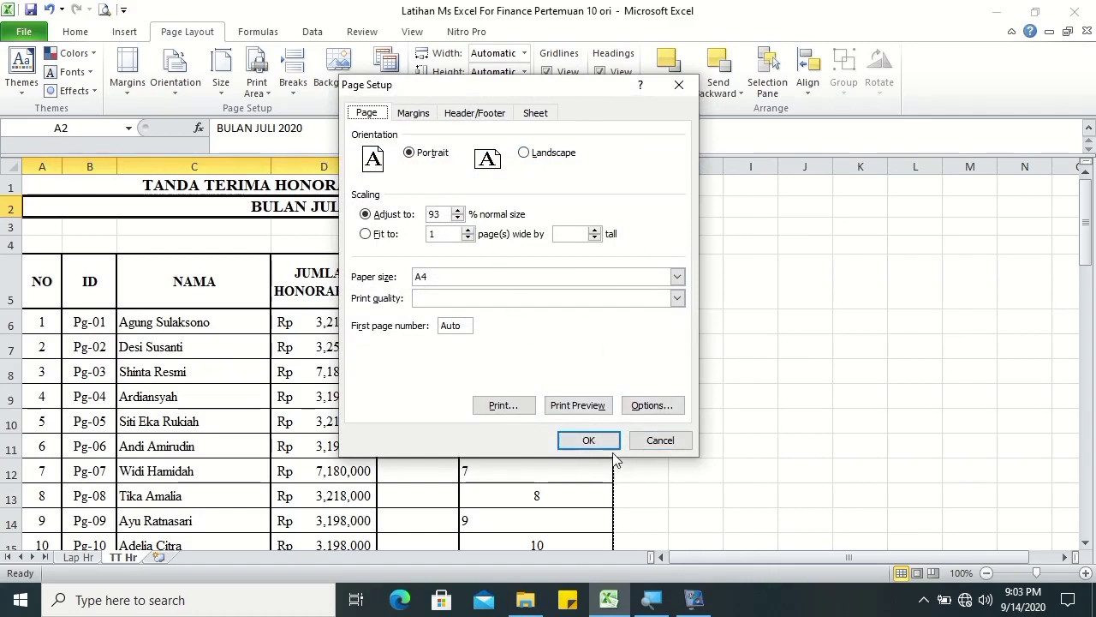
{"action": "left_click", "coordinate": [589, 440]}
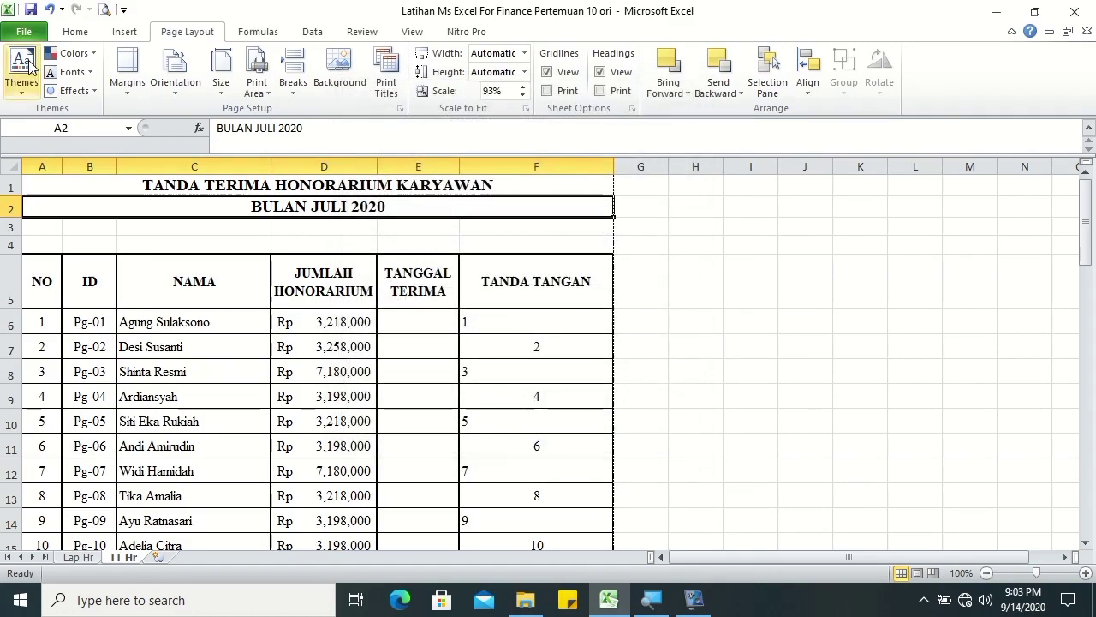
Preview the 93%-scaled sheet's two pages and print it with Microsoft Print to PDF
{"action": "left_click", "coordinate": [108, 11]}
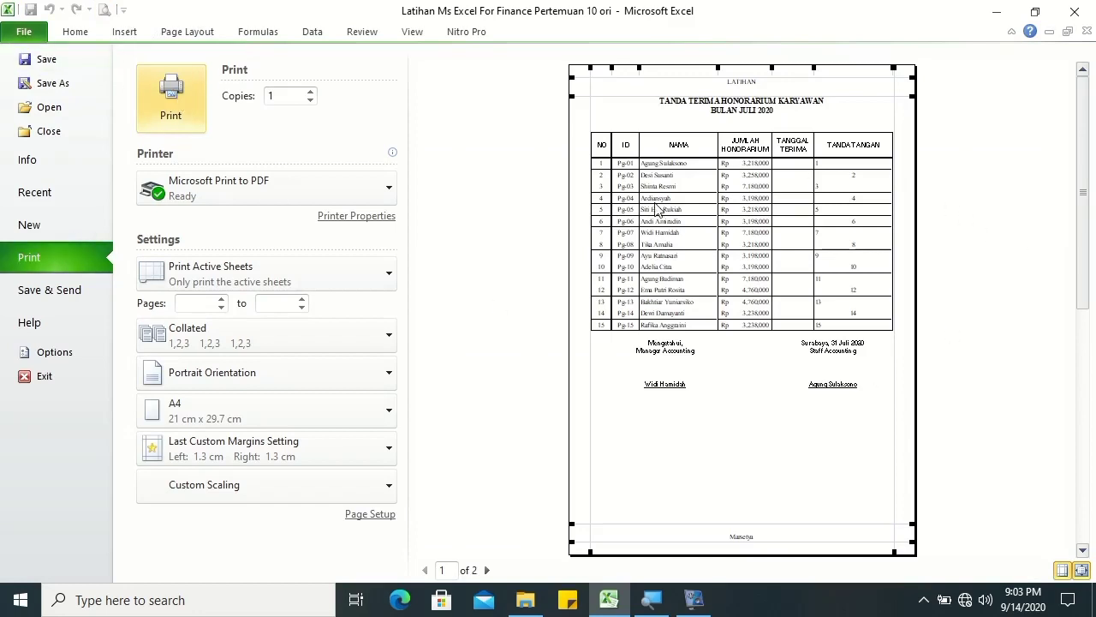
{"action": "left_click_drag", "start_coordinate": [1084, 208], "coordinate": [1084, 342]}
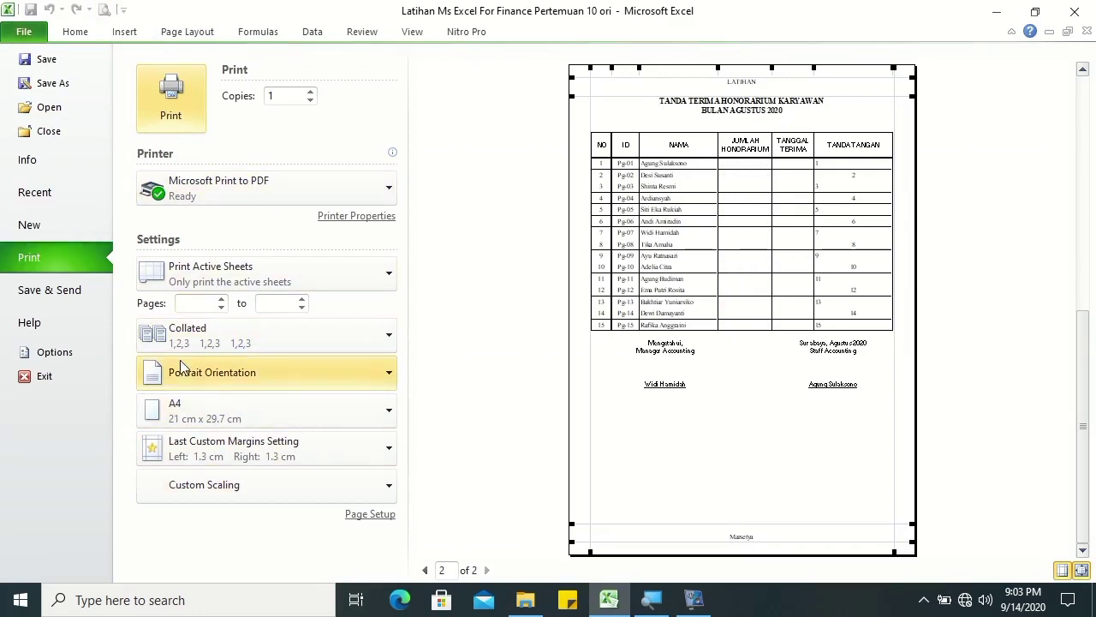
{"action": "left_click", "coordinate": [170, 101]}
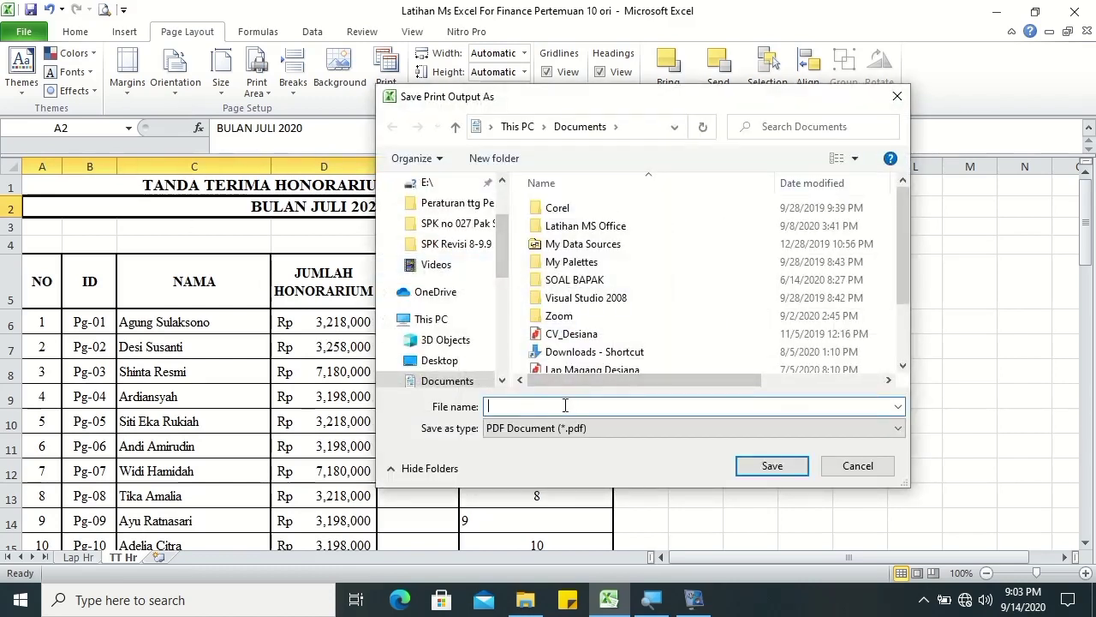
Save the PDF in Documents as 'Latihan Print Adjust to -' followed by the author's name
{"action": "type", "text": "Latihan "}
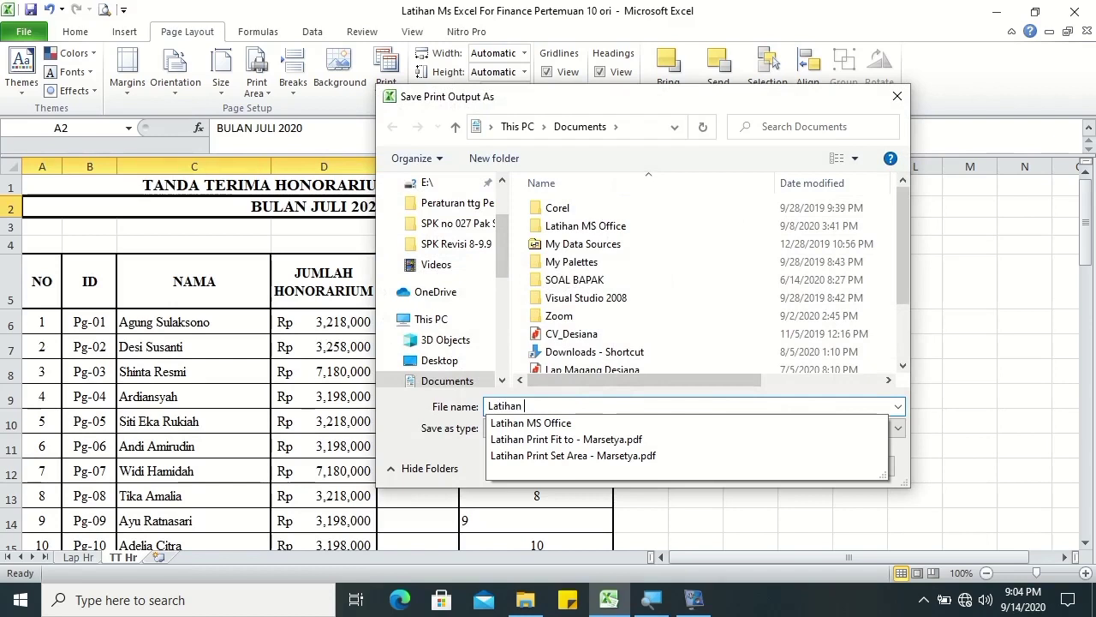
{"action": "type", "text": "Print "}
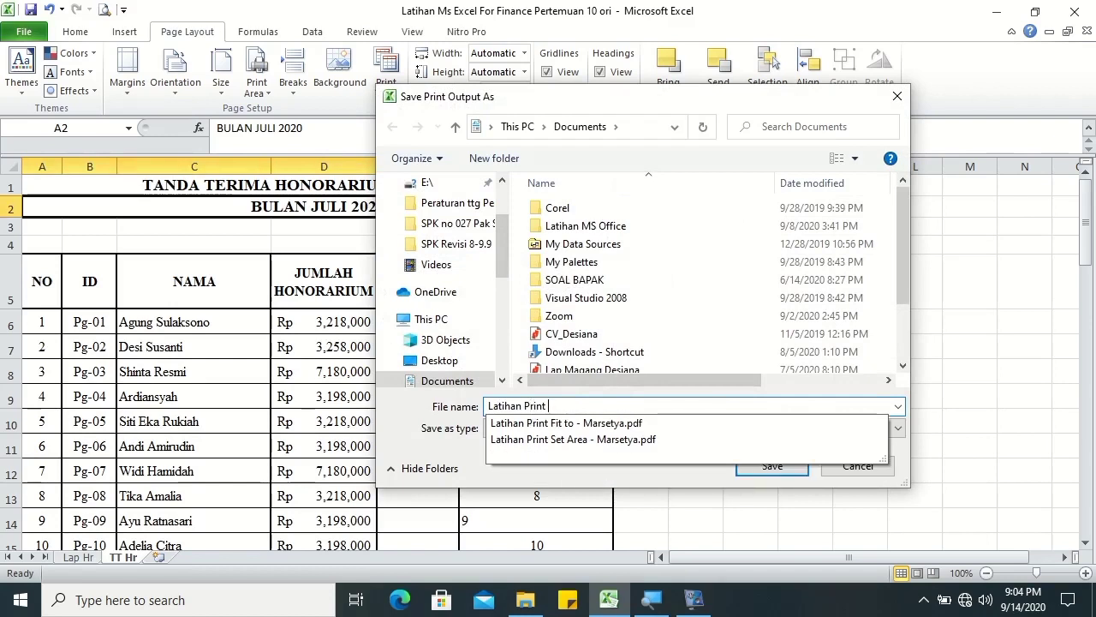
{"action": "type", "text": "A"}
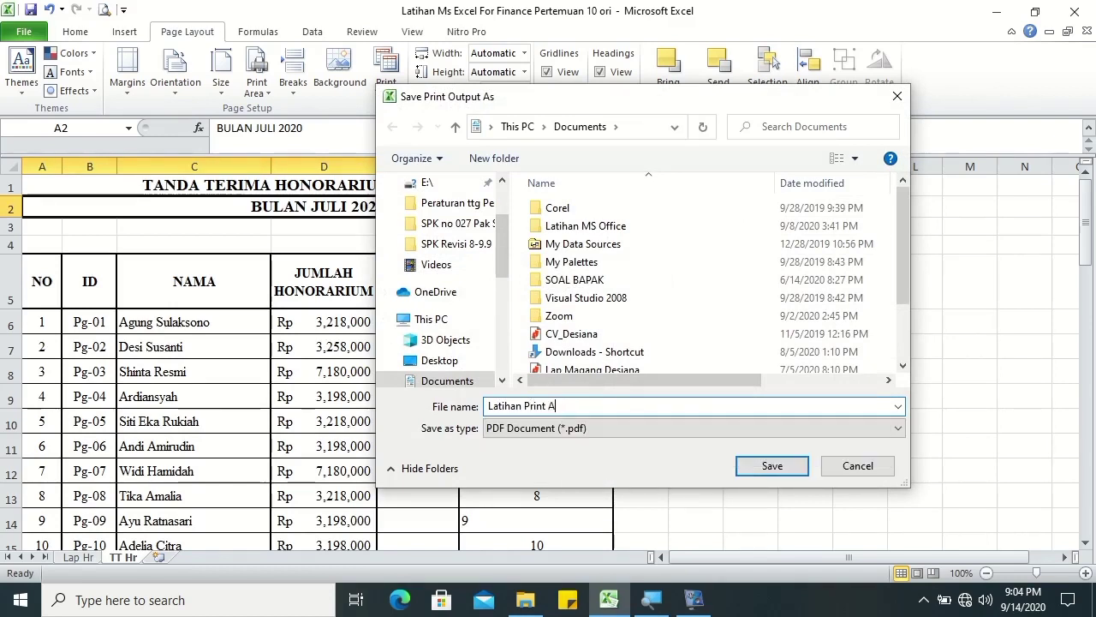
{"action": "type", "text": "djust to -"}
{"action": "key", "text": "BackSpace"}
{"action": "key", "text": "BackSpace"}
{"action": "type", "text": "Marset"}
{"action": "key", "text": "Return"}
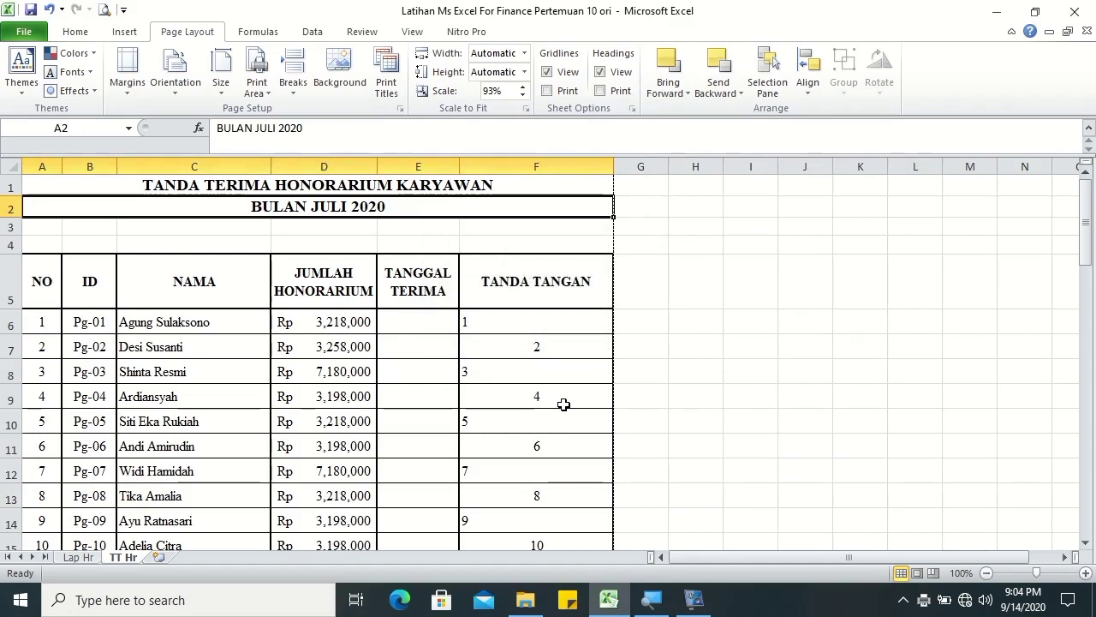
Open the Latihan Print Adjust to PDF from Documents and review its July and August pages
{"action": "left_click", "coordinate": [522, 603]}
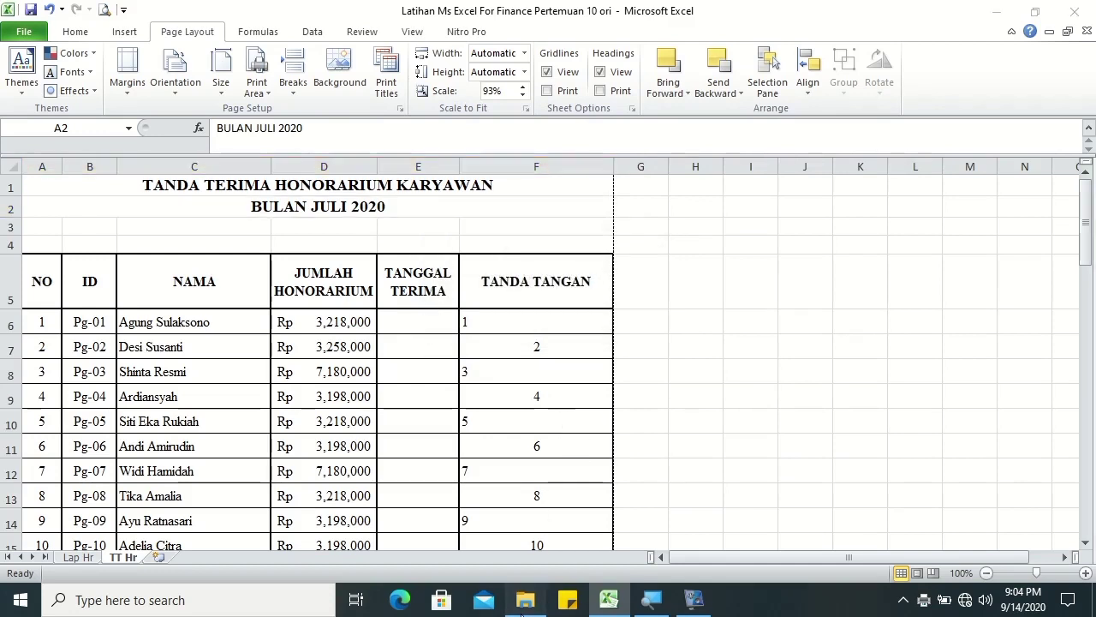
{"action": "left_click", "coordinate": [600, 468]}
{"action": "double_click", "coordinate": [599, 468]}
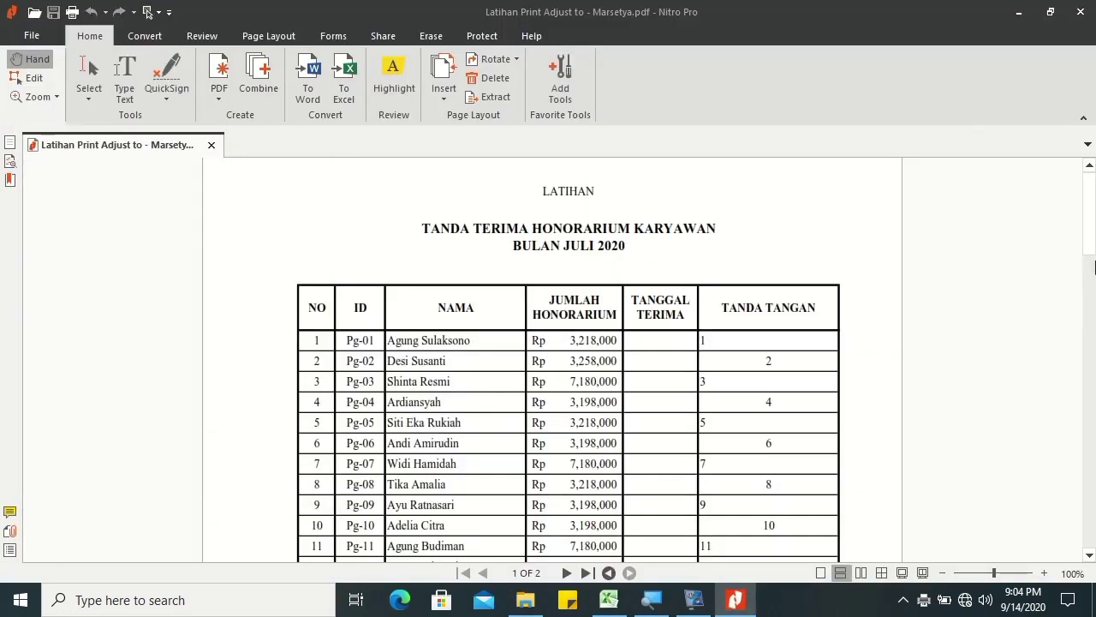
{"action": "mouse_move", "coordinate": [1093, 236]}
{"action": "left_mouse_down"}
{"action": "mouse_move", "coordinate": [1093, 428]}
{"action": "mouse_move", "coordinate": [1093, 240]}
{"action": "left_mouse_up"}
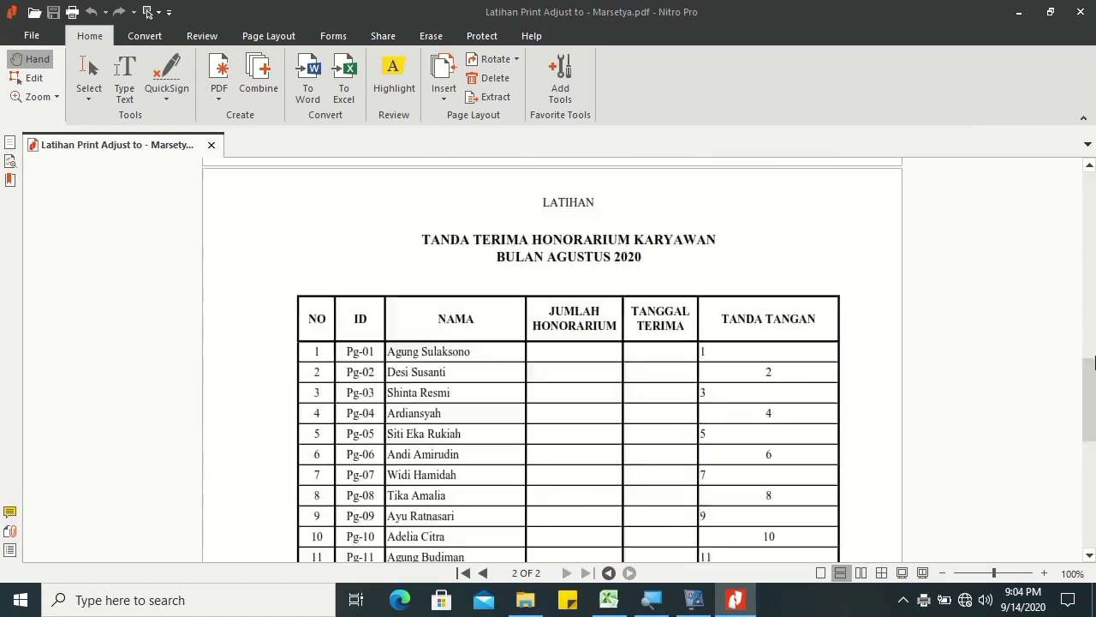